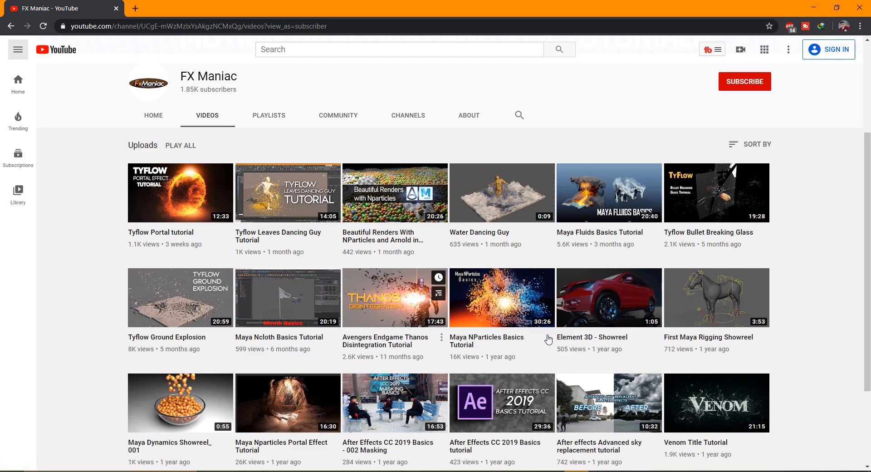
Step: Browse the uploaded tutorials on the FX Maniac YouTube channel
scroll(497, 353, "down", 3)
scroll(496, 345, "up", 7)
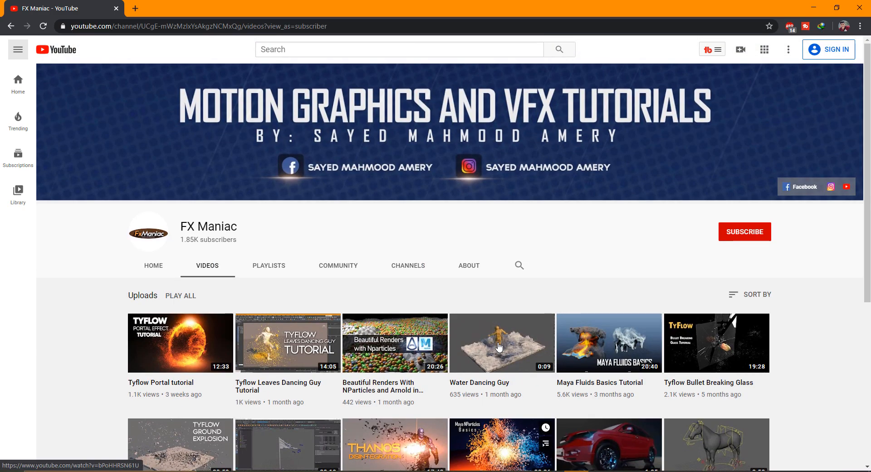
scroll(499, 347, "down", 5)
scroll(497, 338, "up", 4)
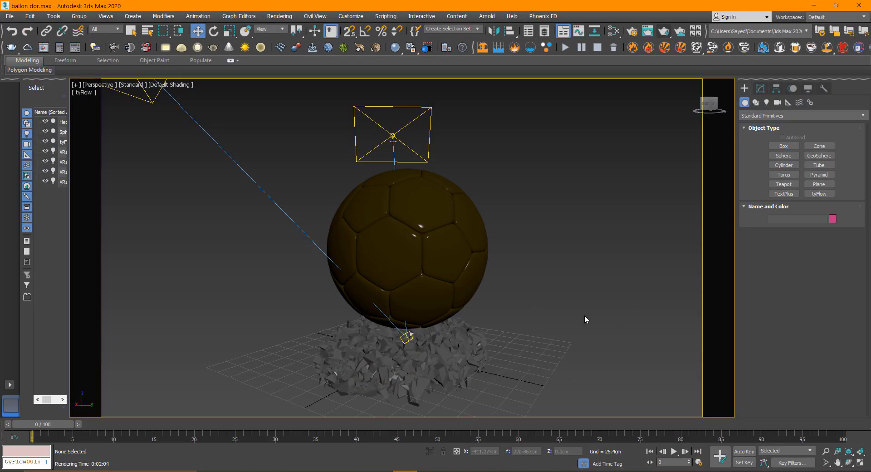
Step: Switch to 3ds Max and examine the finished soccer ball and its rock base from several angles
middle_click_drag(584, 316, 445, 329, "alt")
scroll(445, 319, "up", 3)
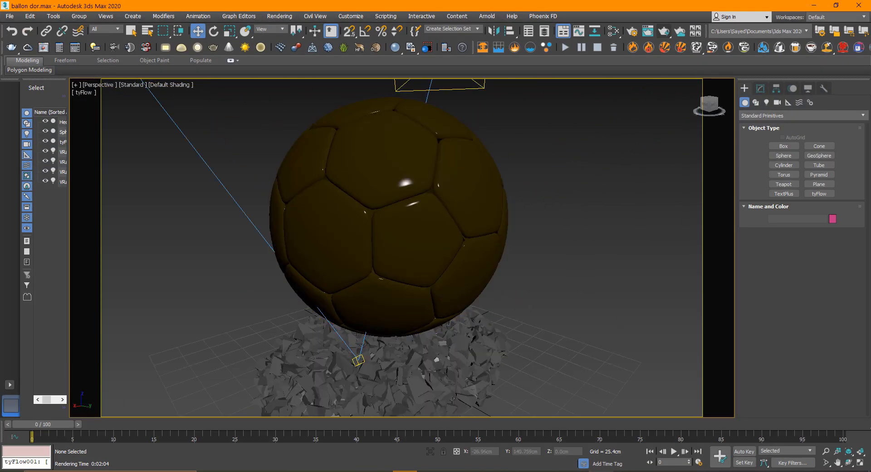
left_click(426, 227)
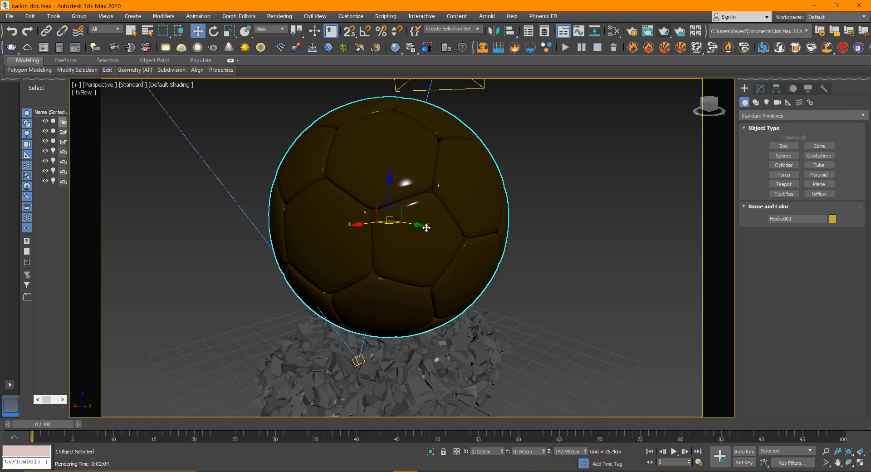
middle_click_drag(399, 291, 502, 252, "alt")
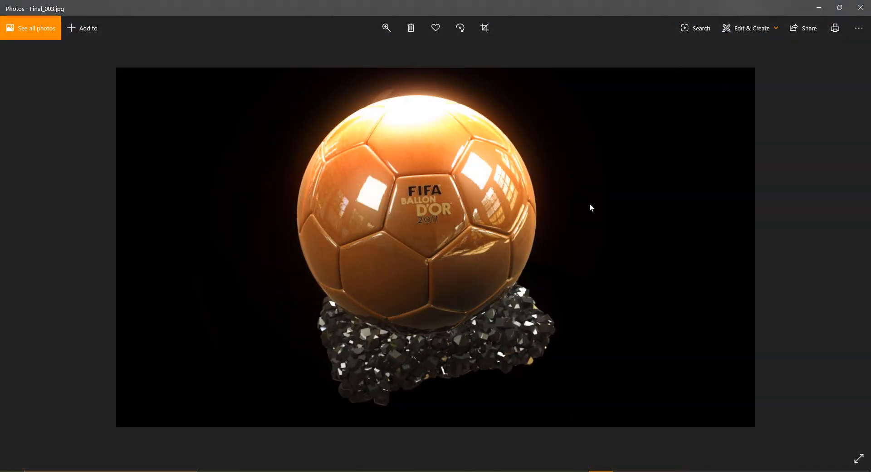
Step: Switch to Photos and compare the final composite images Final_001, Final_002 and Final_003
key("Left")
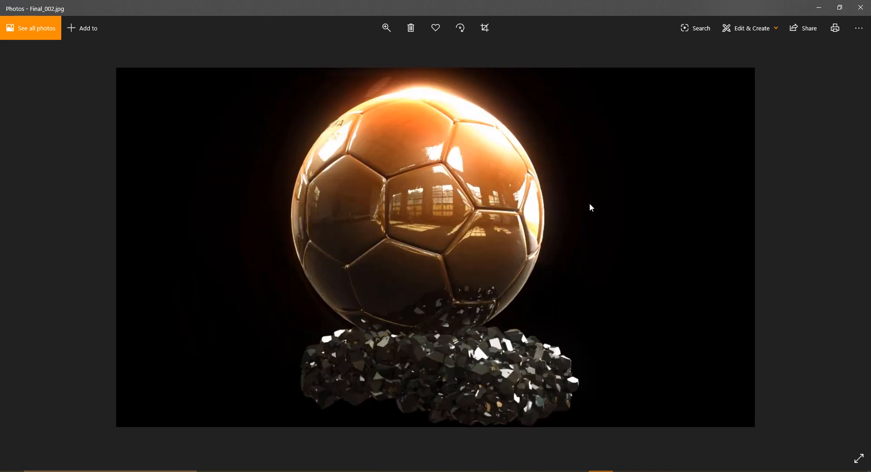
key("Left")
key("Right")
key("Left")
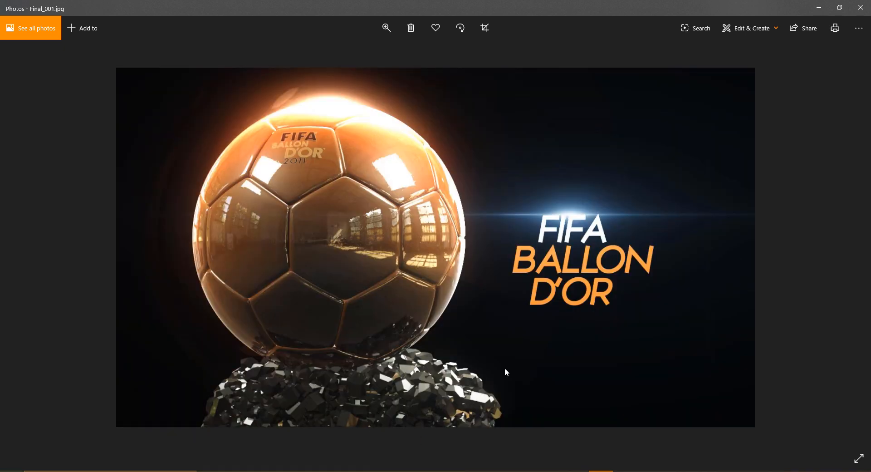
Step: Look through the Ballon d'Or logo matte and the raw render images of the trophy
key("Left")
key("Left")
key("Left")
key("Left")
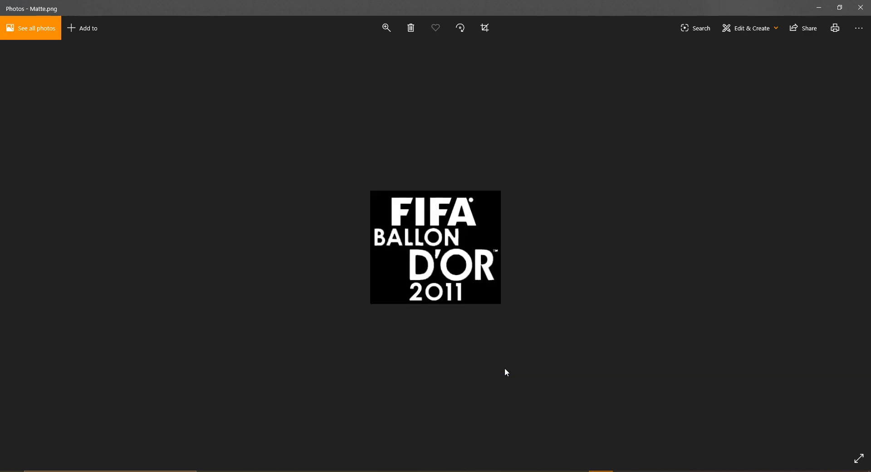
key("Left")
key("Left")
key("Left")
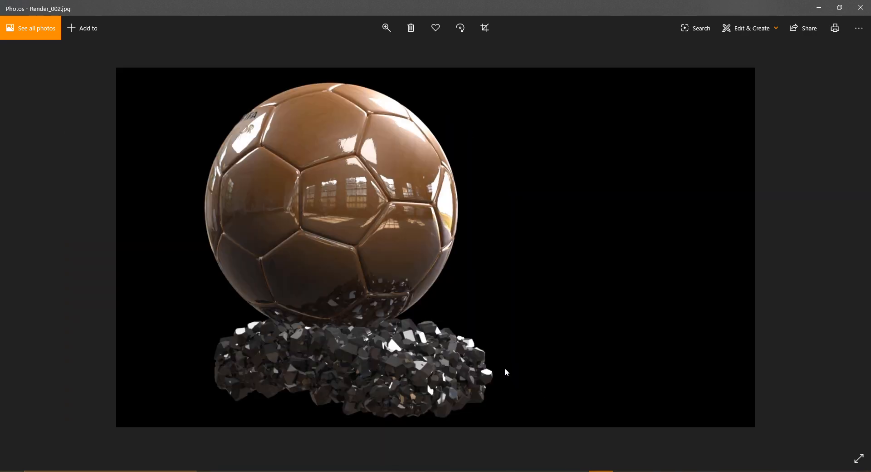
key("Right")
key("Right")
key("Left")
key("Left")
key("Left")
key("Left")
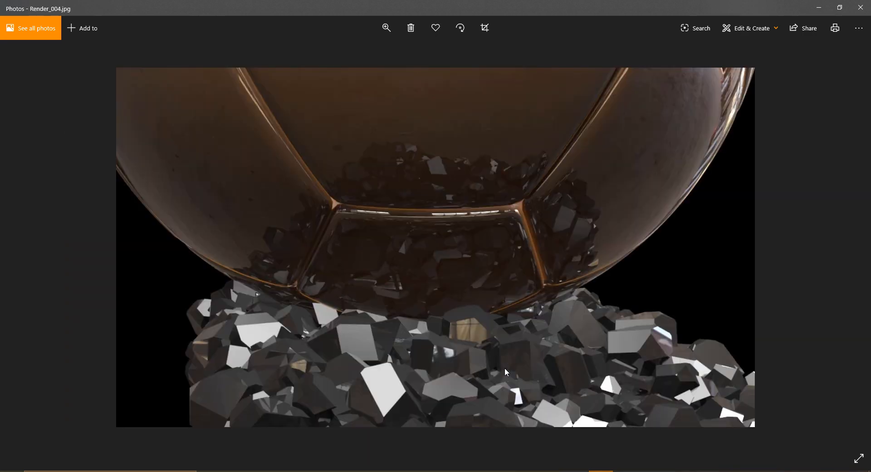
Step: View the scratched metal texture and the warehouse environment image used for the trophy scene
key("Left")
key("Right")
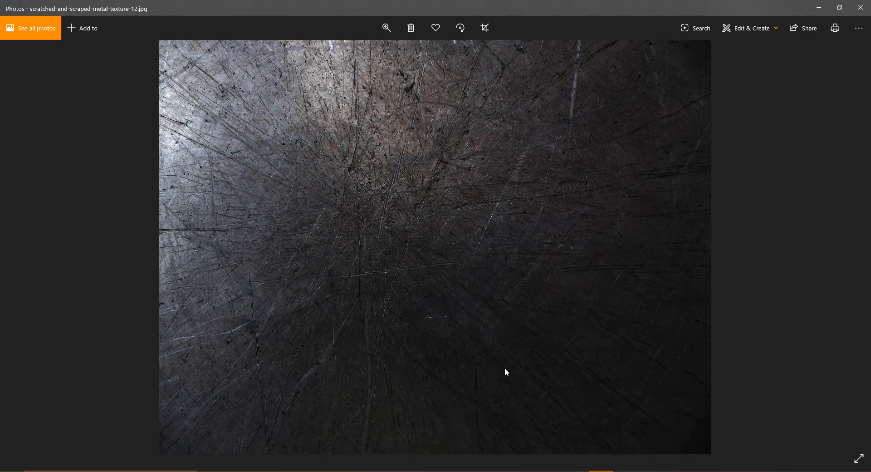
key("Right")
key("Left")
key("Left")
key("Left")
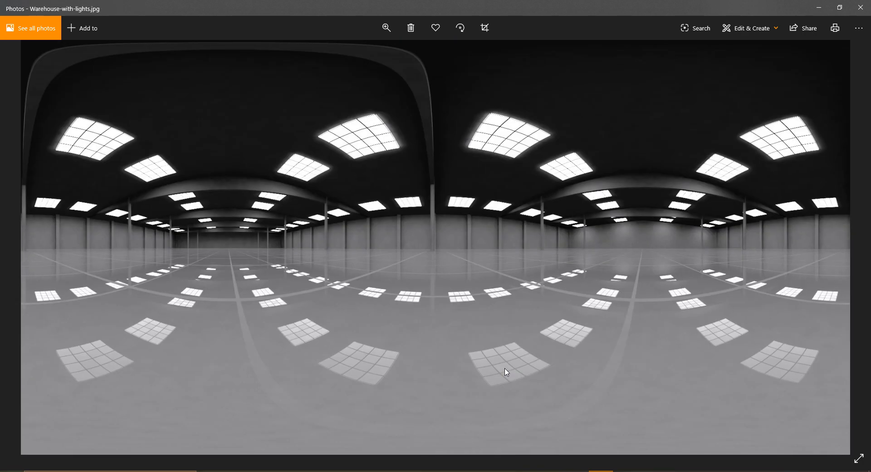
key("Left")
key("Right")
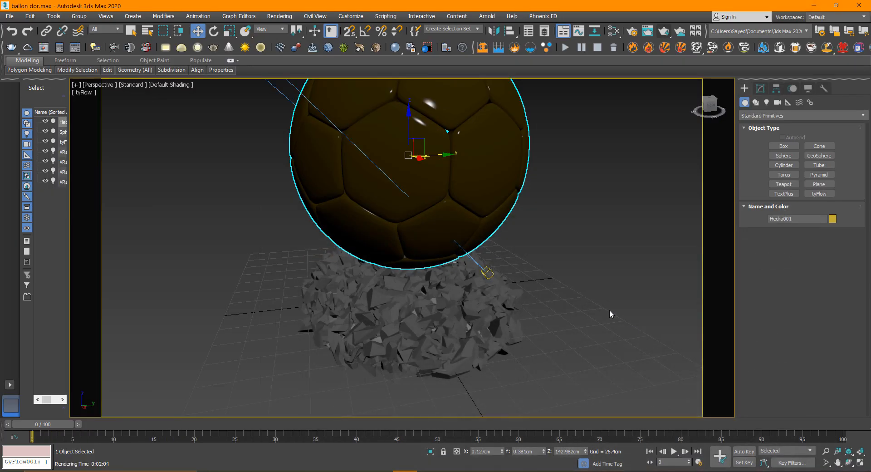
Step: Switch to 3ds Max, reset it to an empty scene and maximize the perspective viewport
scroll(493, 342, "down", 5)
middle_click_drag(319, 276, 348, 265, "alt")
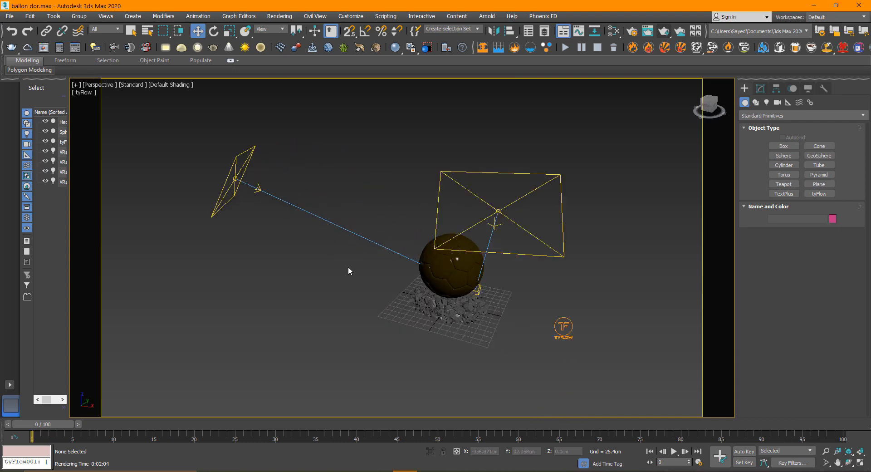
left_click(10, 16)
left_click(21, 45)
left_click(435, 254)
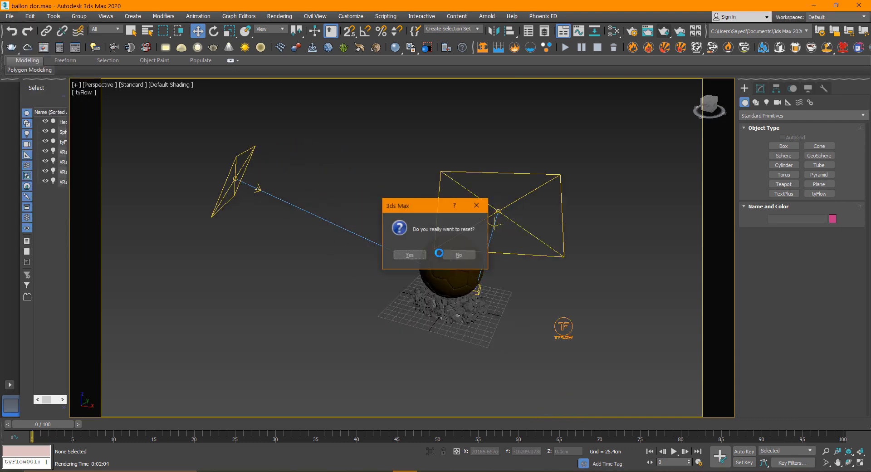
left_click(410, 254)
key("alt+w")
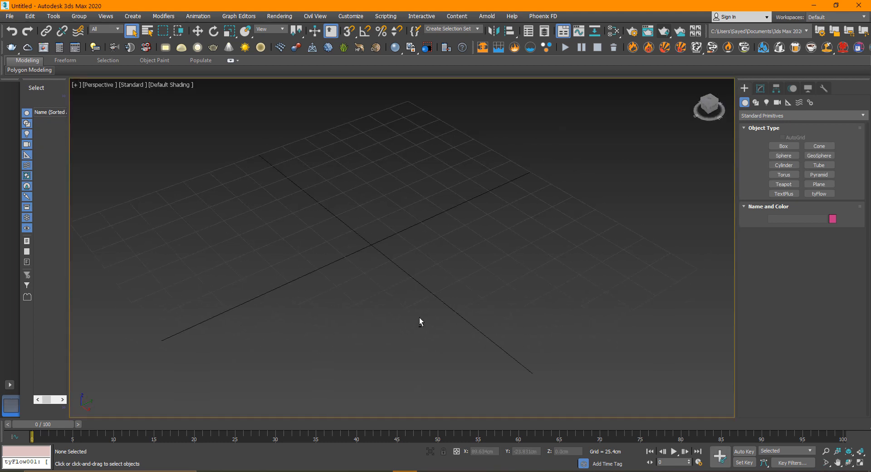
Step: Create a Hedra extended primitive with a radius of about 113 cm at the centre of the grid
right_click(442, 298)
middle_click_drag(502, 284, 412, 274, "alt")
right_click(434, 273)
right_click(411, 274)
left_click(786, 115)
left_click(774, 134)
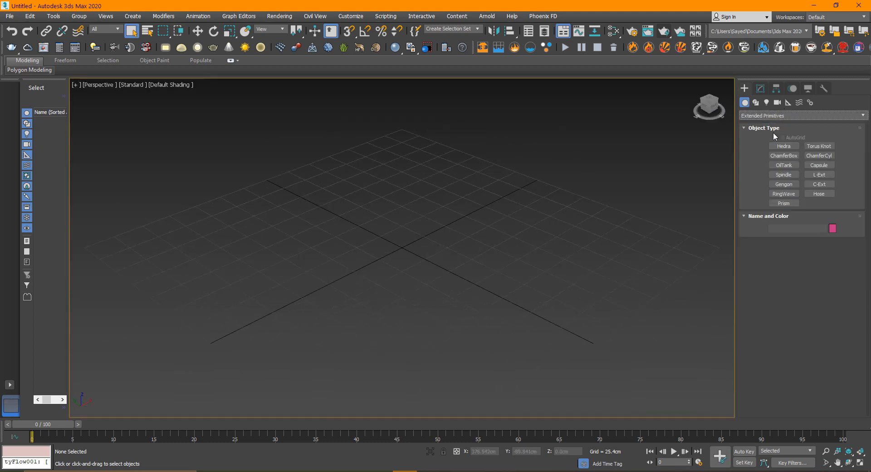
left_click(788, 146)
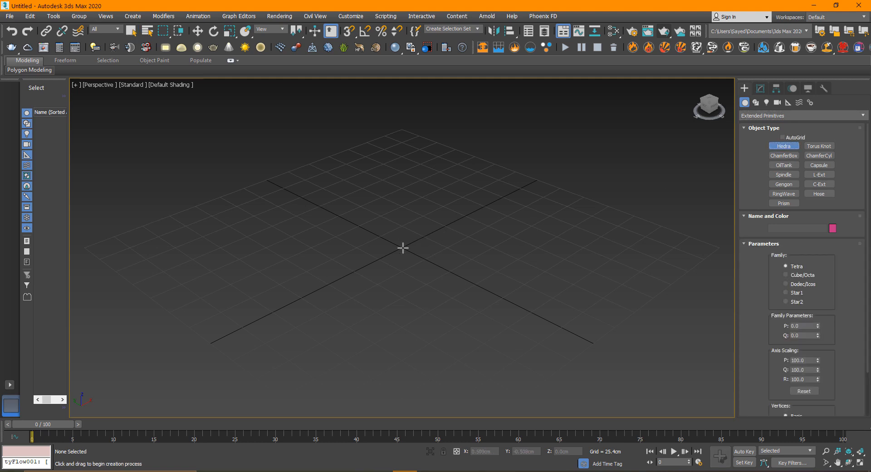
left_click_drag(403, 248, 559, 272)
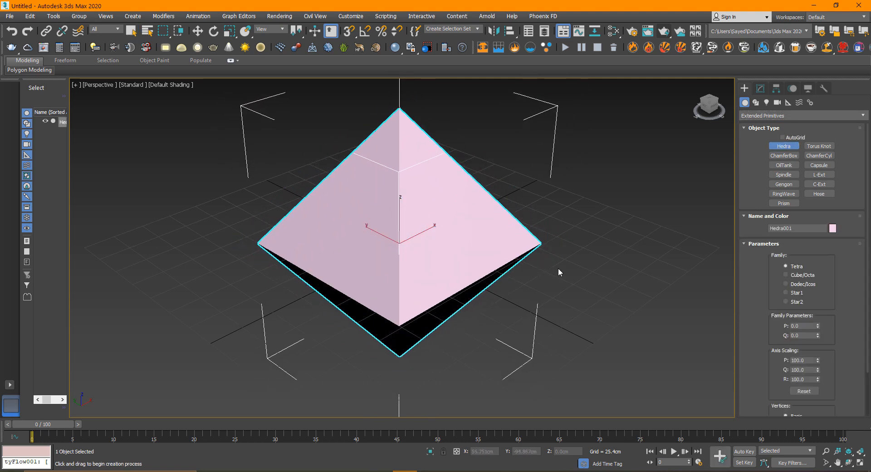
right_click(558, 268)
Step: Set the hedra's family to Dodec/Icos and its family parameter P to 0.37
key("w")
middle_click_drag(449, 243, 540, 104, "alt")
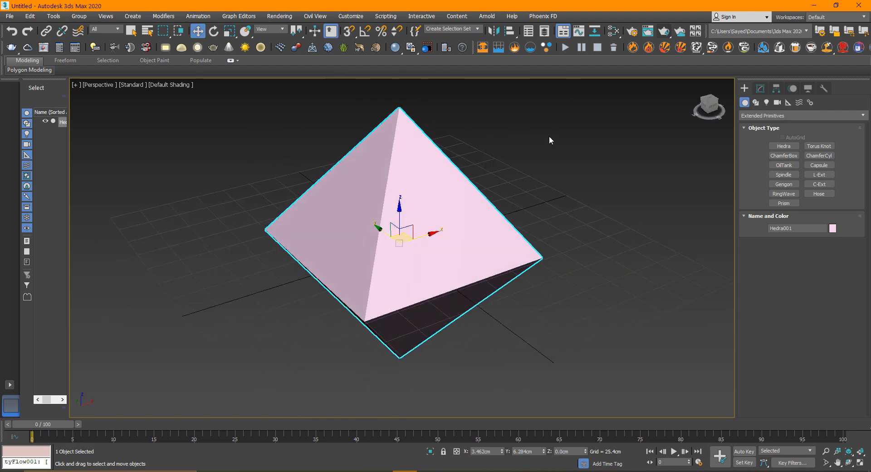
middle_click_drag(538, 194, 660, 107, "alt")
left_click(760, 88)
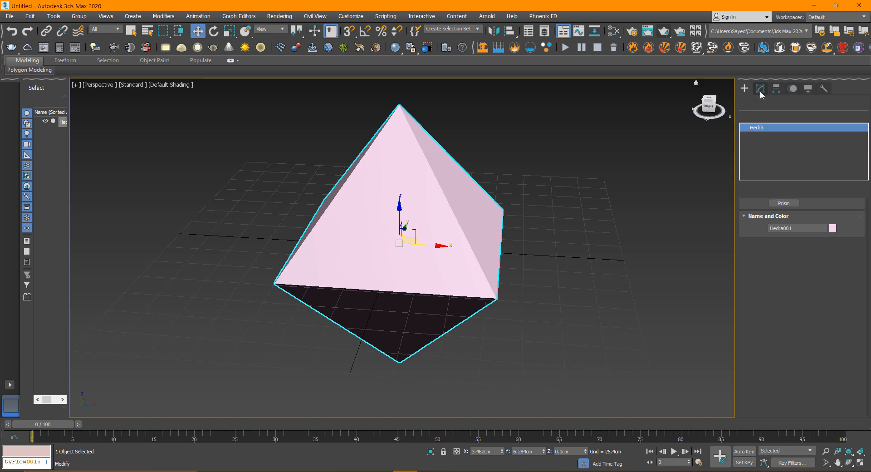
scroll(815, 253, "down", 1)
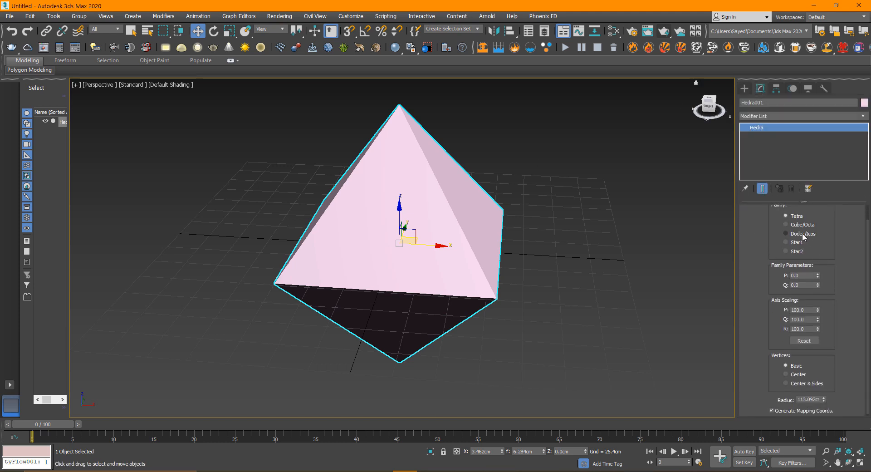
left_click(807, 234)
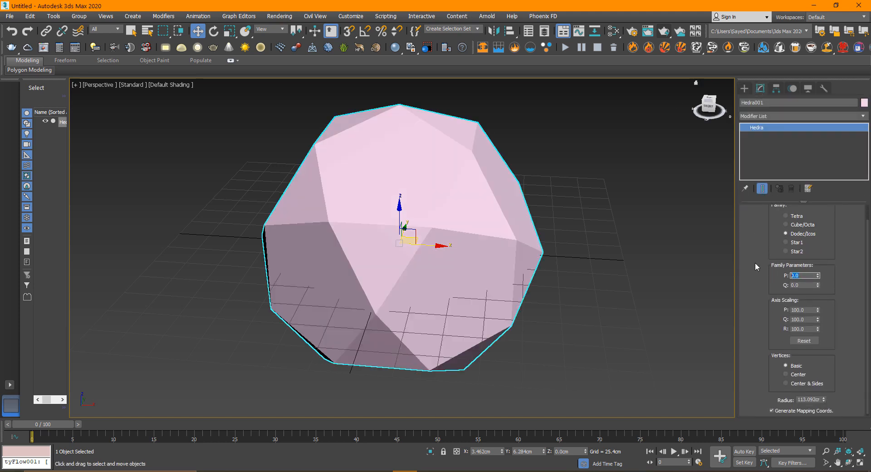
type(".37")
key("Return")
Step: Display edged faces on the hedra to inspect its pentagon and hexagon pattern
middle_click_drag(422, 345, 521, 301, "alt")
key("F4")
mouse_move(542, 272)
middle_mouse_down("alt")
mouse_move(259, 315)
mouse_move(376, 286)
middle_mouse_up("alt")
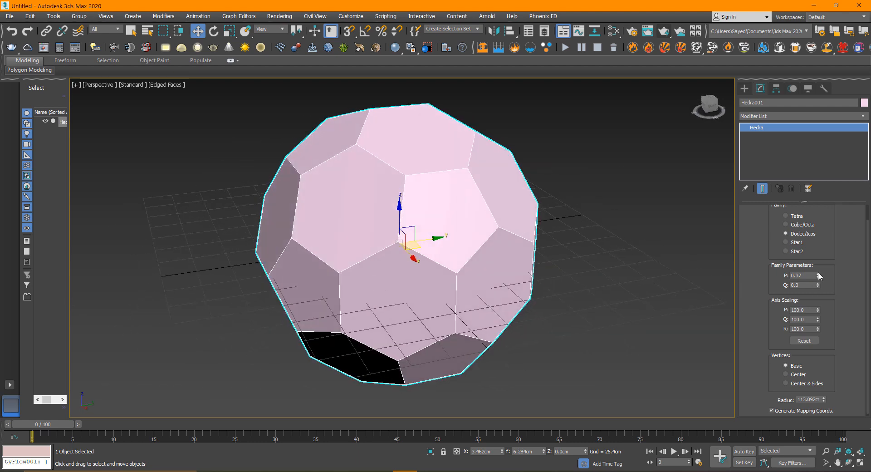
Step: Try the hedra's family parameter P at 0.40 and set it back to 0.37
left_click_drag(819, 275, 814, 280)
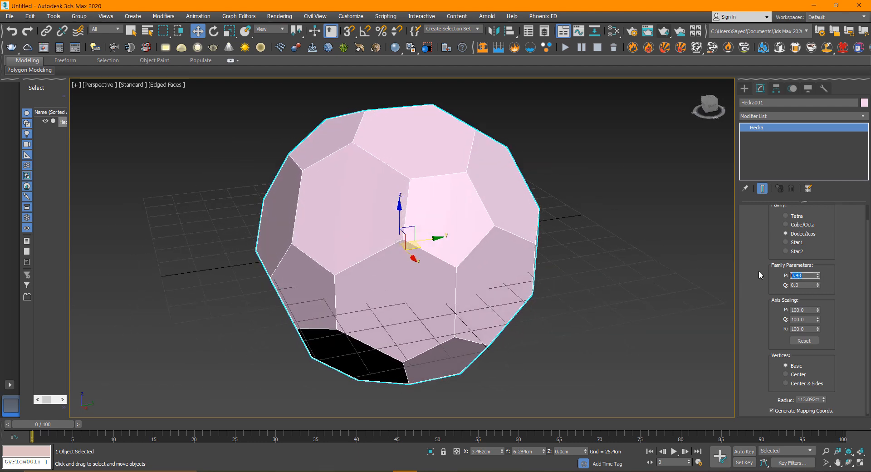
type("0.37")
key("Return")
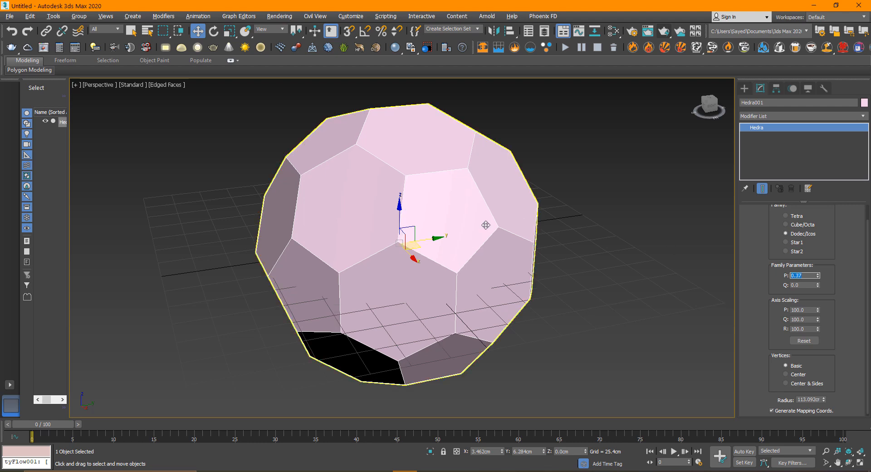
Step: Raise the hedra straight up to a Z position of about 104 cm and frame it in the view
middle_click_drag(485, 225, 463, 271, "alt")
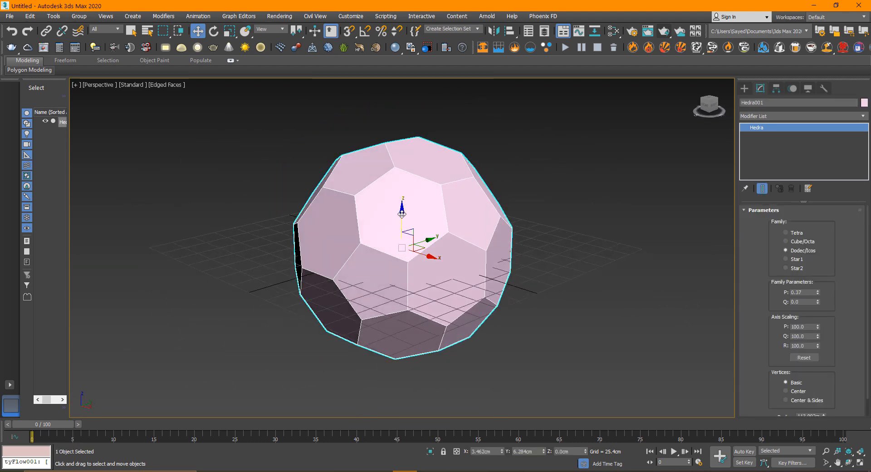
left_click_drag(401, 213, 399, 102)
key("z")
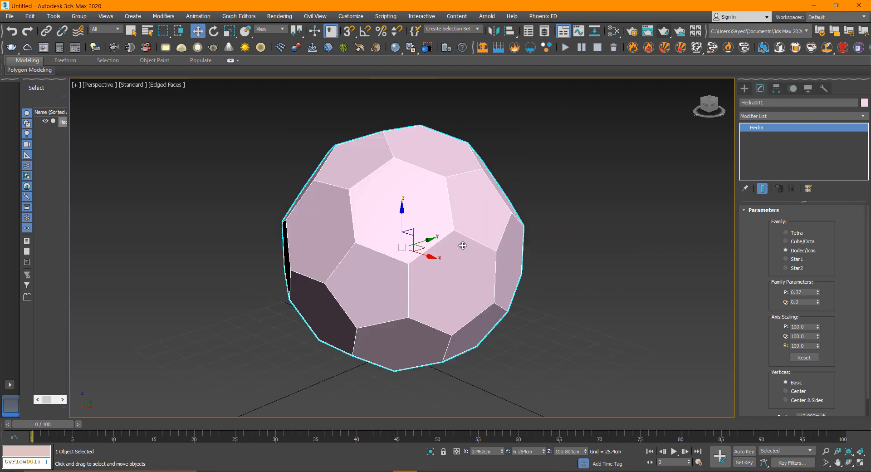
middle_click_drag(462, 245, 362, 253, "alt")
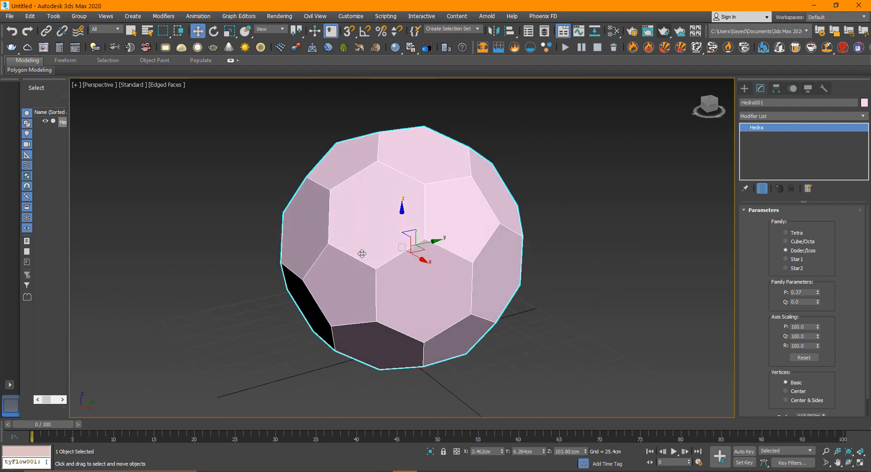
Step: Convert the hedra to an Editable Poly
right_click(444, 175)
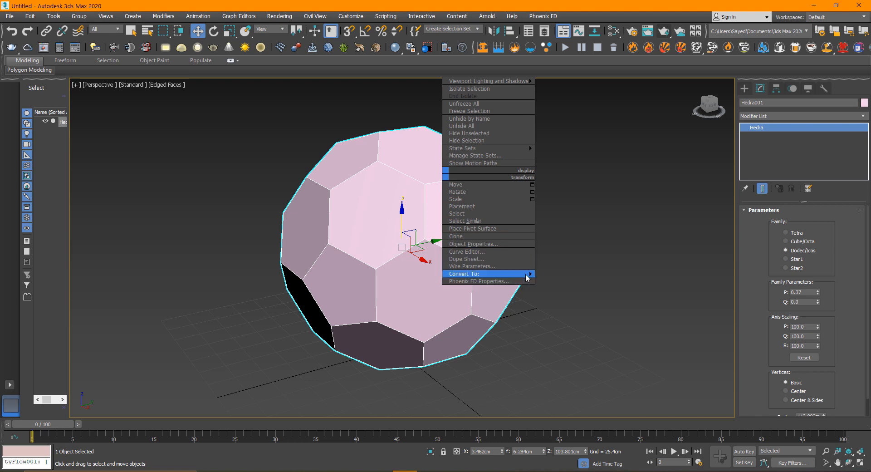
mouse_move(526, 274)
left_click(598, 281)
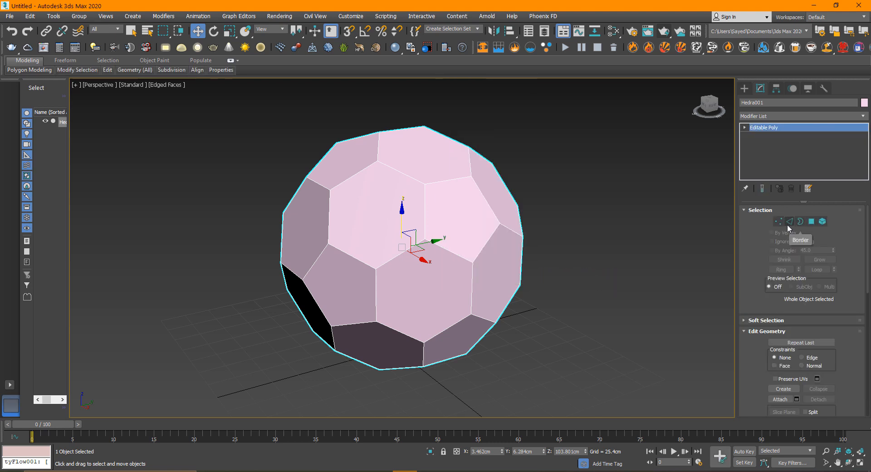
Step: Select all edges of the poly ball, split them and return to object level
left_click(789, 221)
key("ctrl+a")
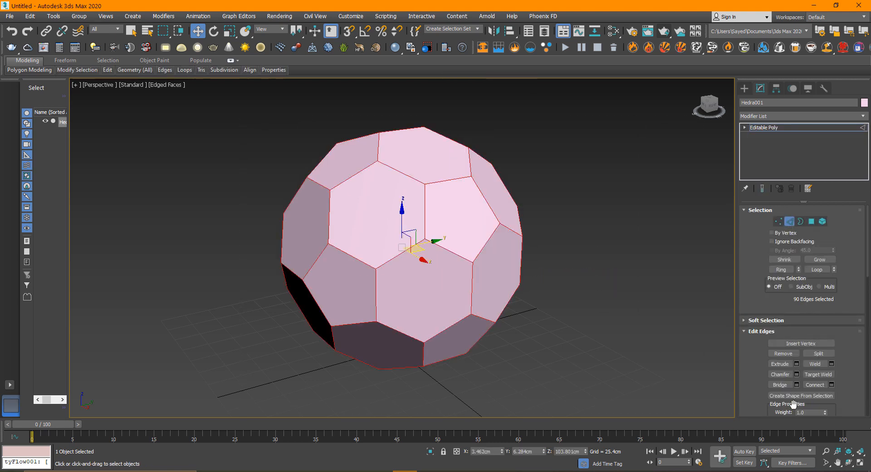
scroll(754, 375, "down", 3)
left_click(818, 294)
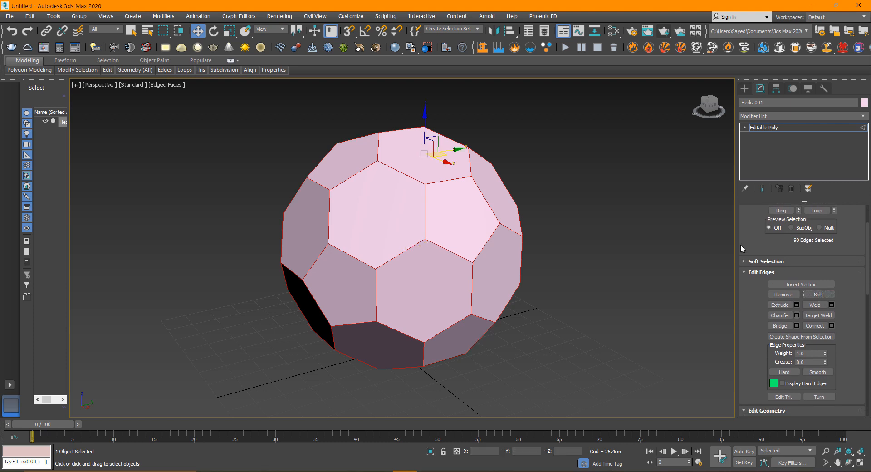
left_click(773, 128)
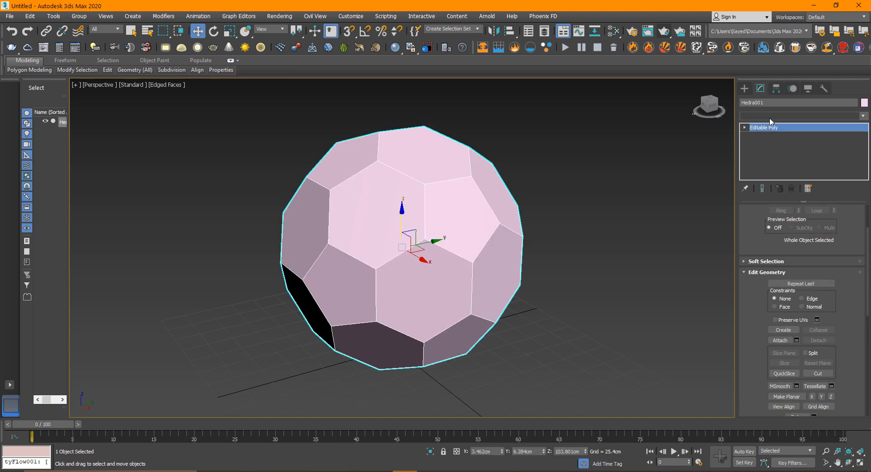
Step: Add a Tessellate modifier to the ball, operating on polygons with 3 iterations
left_click(776, 116)
key("t")
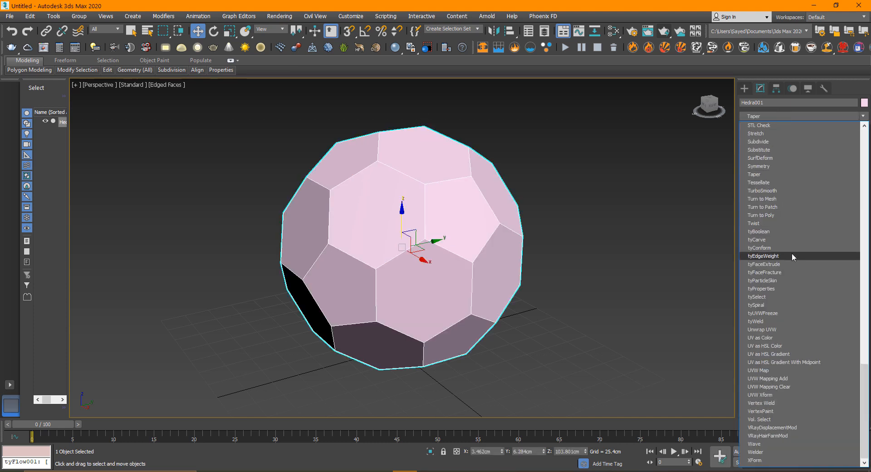
left_click(766, 182)
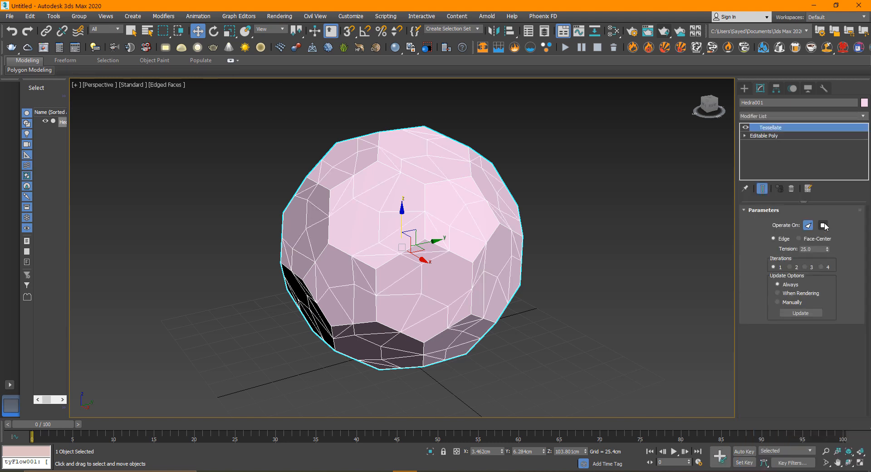
left_click(823, 225)
left_click(789, 267)
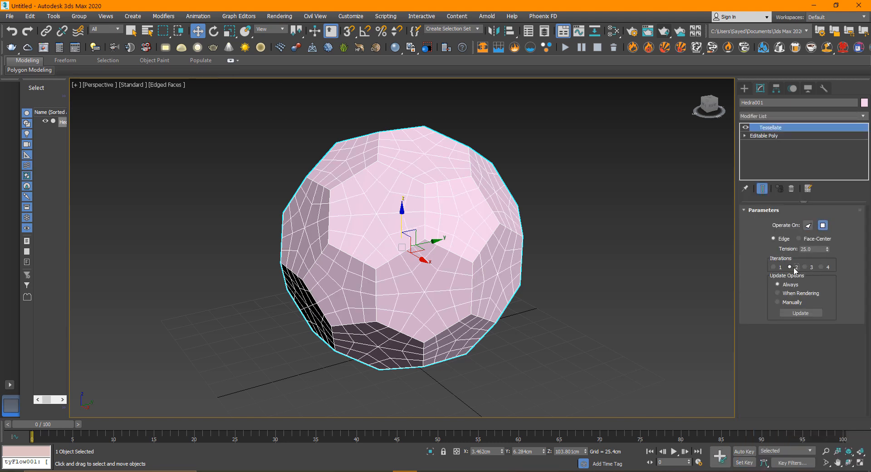
left_click(804, 267)
middle_click_drag(363, 285, 723, 146, "alt")
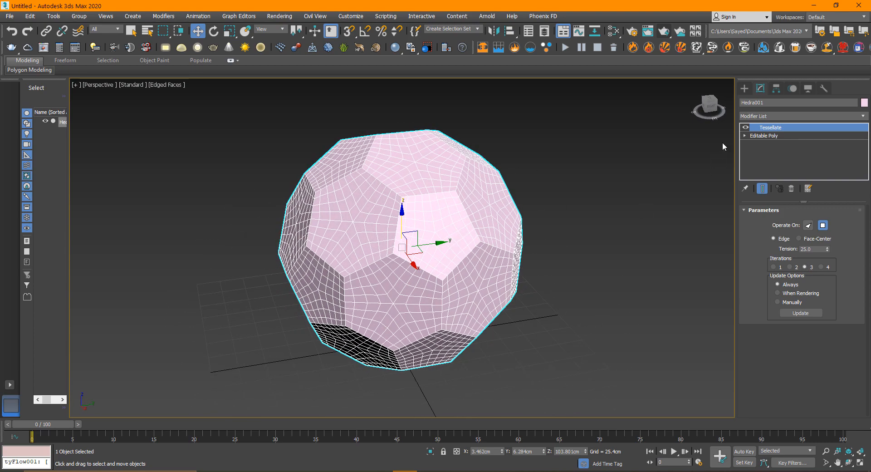
Step: Round the tessellated ball with a Spherify modifier at 100 percent
left_click(767, 117)
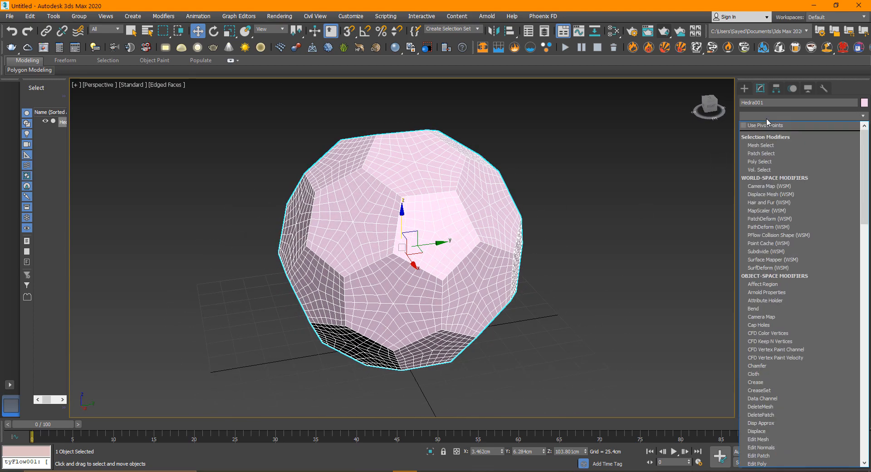
type("sp")
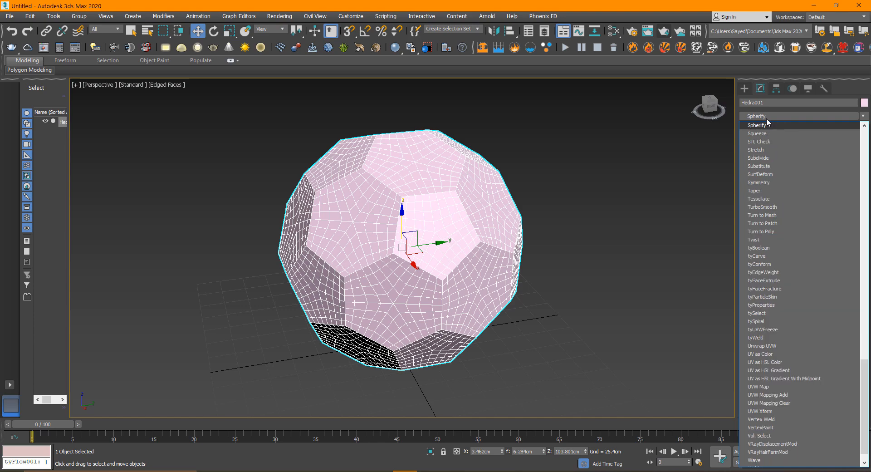
left_click(774, 129)
middle_click_drag(431, 236, 452, 232, "alt")
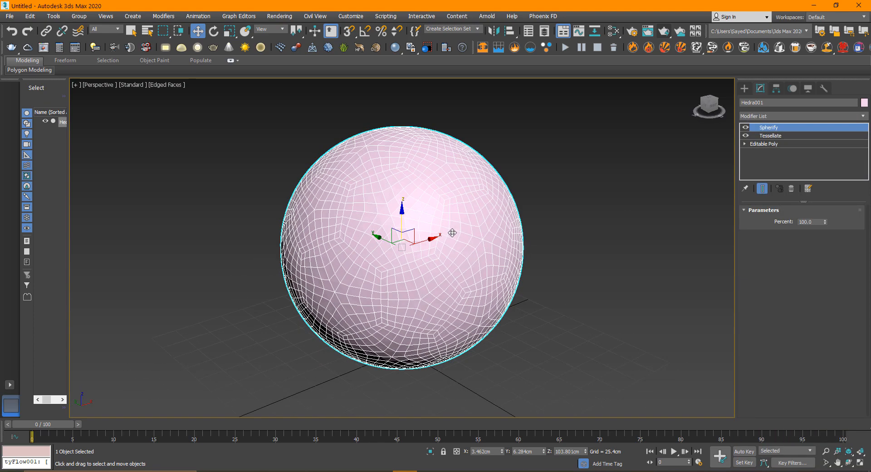
Step: Collapse the spherified ball to an Editable Poly
right_click(358, 173)
mouse_move(422, 270)
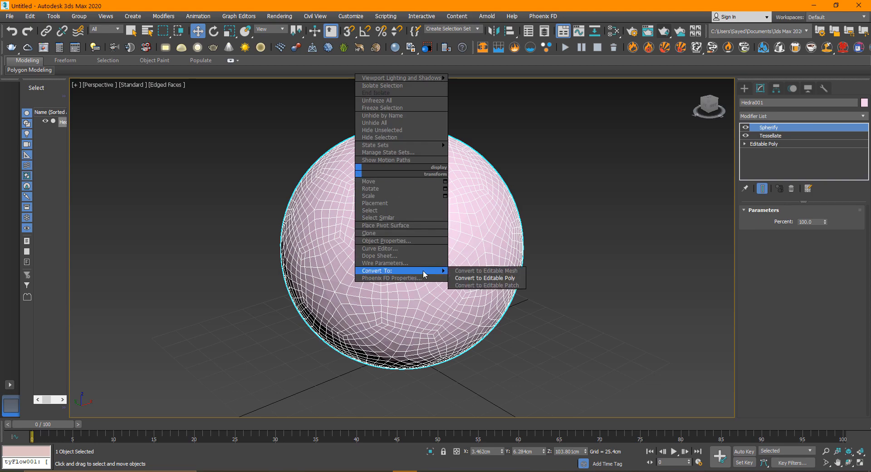
left_click(508, 278)
middle_click_drag(472, 302, 416, 258, "alt")
scroll(406, 274, "up", 4)
scroll(431, 262, "down", 4)
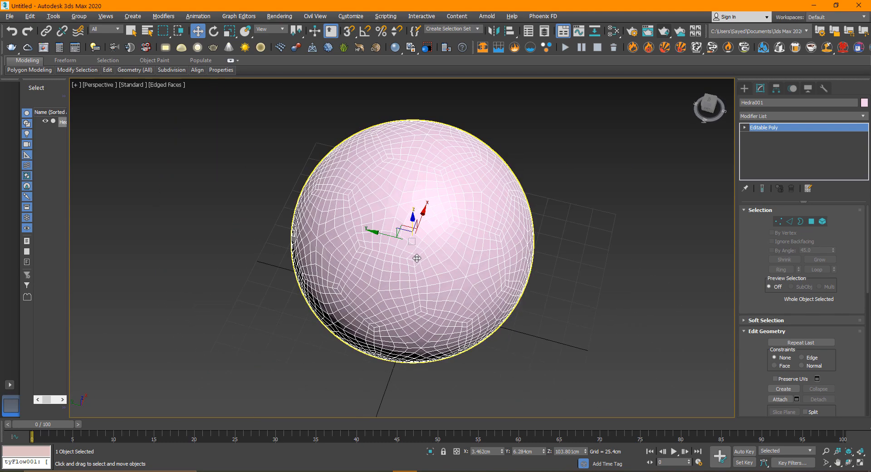
middle_click_drag(450, 234, 456, 253, "alt")
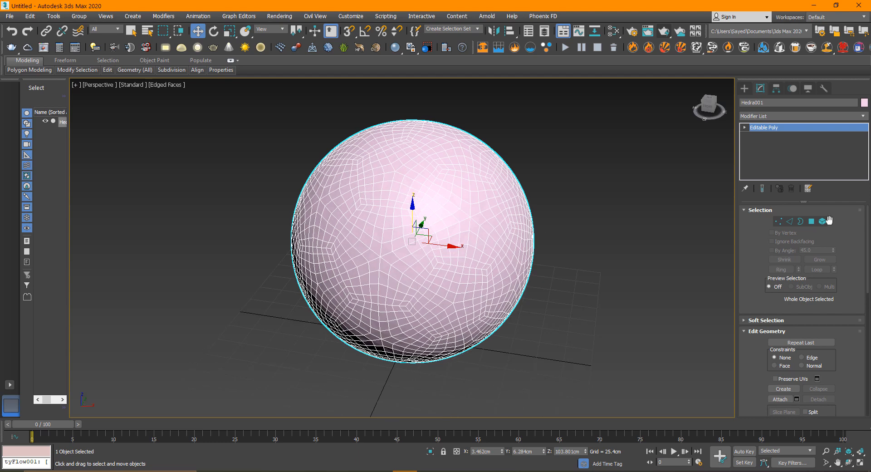
Step: Select all polygons of the ball and bevel them to a height of 4.128 cm with a narrow 0.335 cm inward outline
left_click(811, 221)
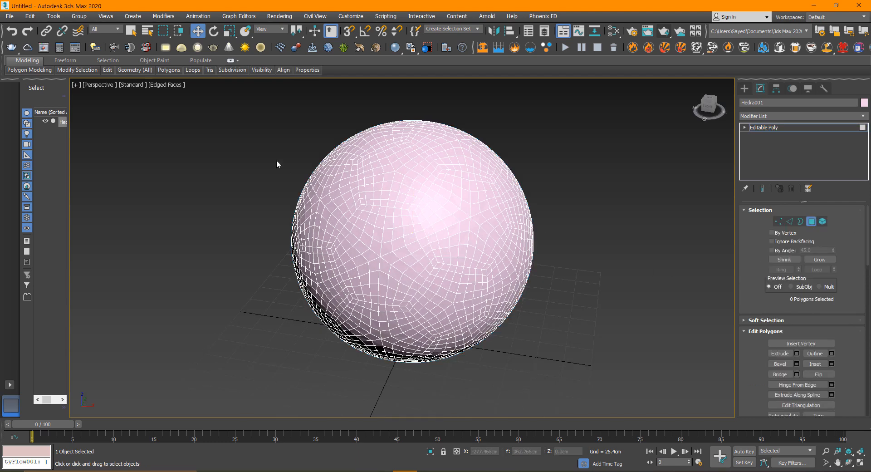
left_click_drag(552, 260, 617, 379)
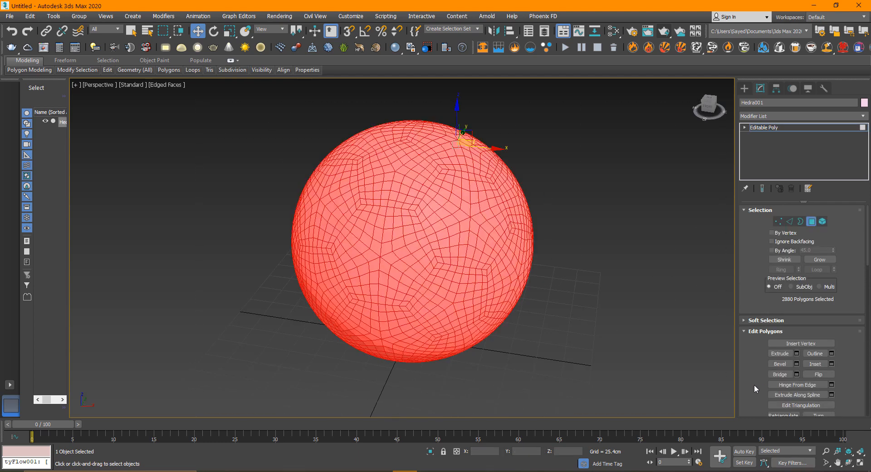
scroll(753, 385, "down", 2)
left_click(796, 332)
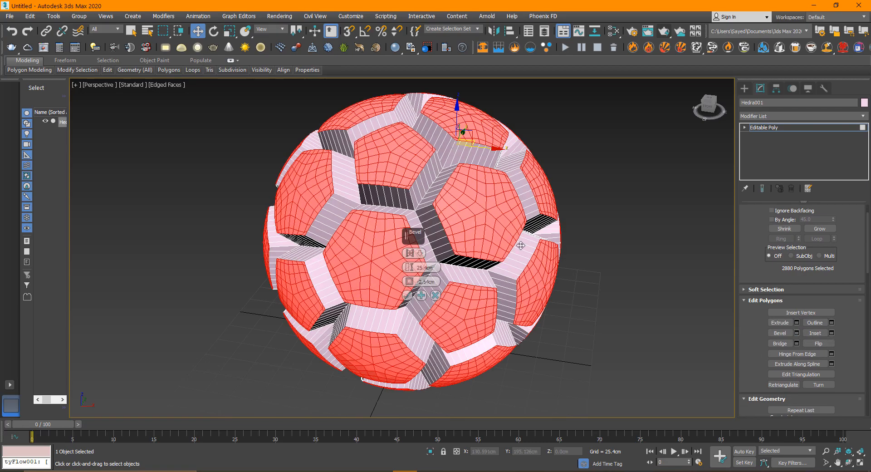
middle_click_drag(520, 245, 400, 278, "alt")
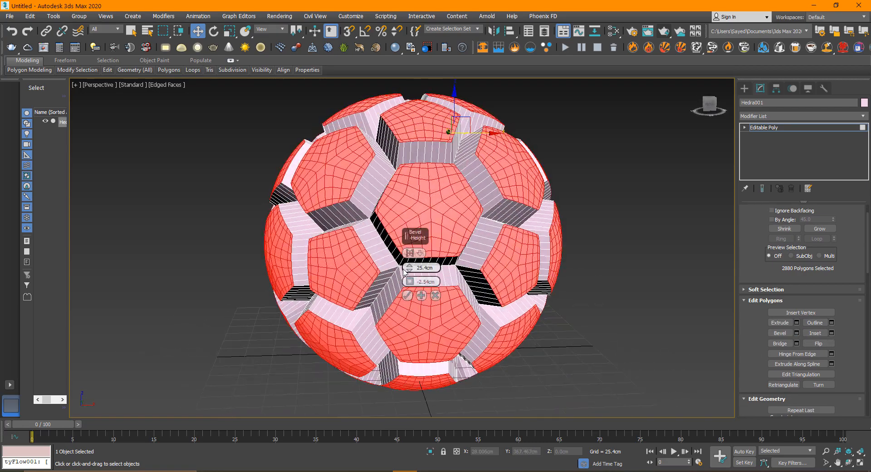
mouse_move(405, 270)
left_mouse_down()
mouse_move(415, 226)
mouse_move(450, 307)
mouse_move(411, 277)
left_mouse_up()
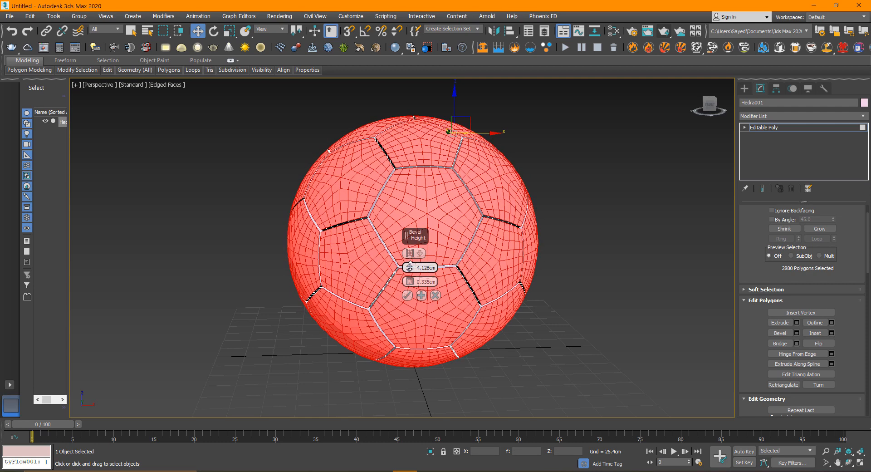
left_click(543, 231)
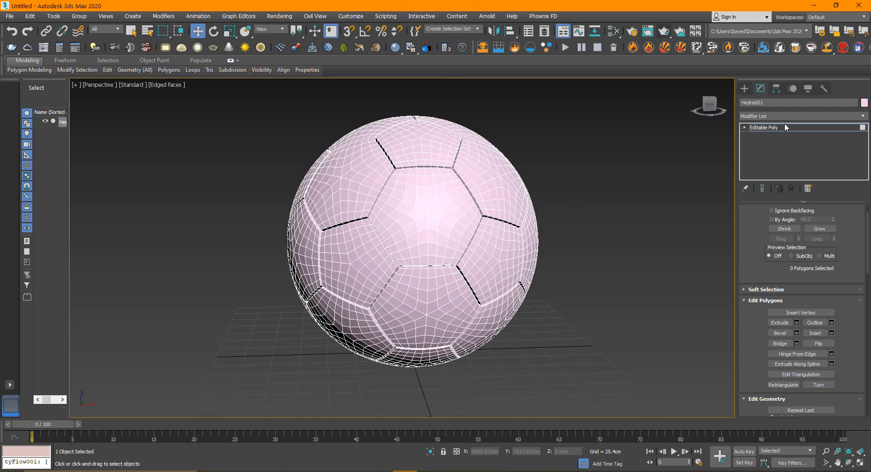
Step: Return to object level, deselect the ball and turn off the edged faces display
left_click(786, 131)
left_click(588, 221)
scroll(545, 222, "up", 1)
mouse_move(346, 260)
middle_mouse_down("alt")
mouse_move(385, 268)
mouse_move(346, 275)
mouse_move(443, 237)
mouse_move(443, 222)
middle_mouse_up("alt")
key("F4")
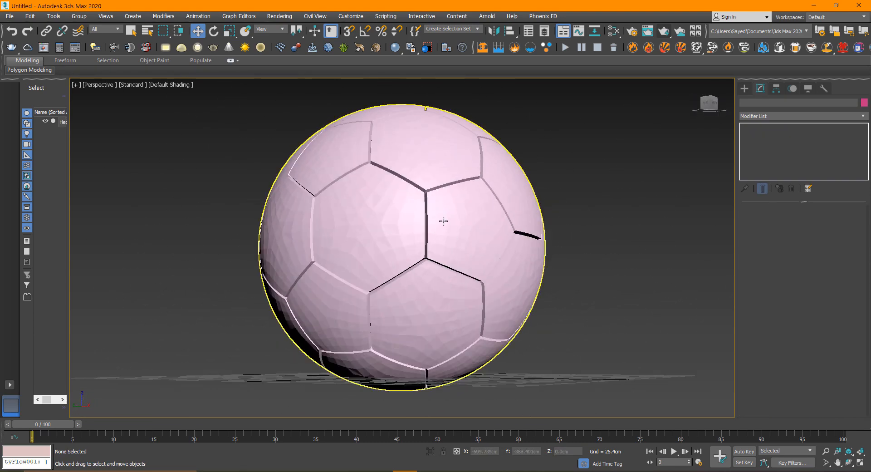
scroll(408, 243, "up", 5)
scroll(408, 243, "down", 5)
Step: Smooth the beveled ball with a TurboSmooth modifier at 1 iteration
left_click(466, 229)
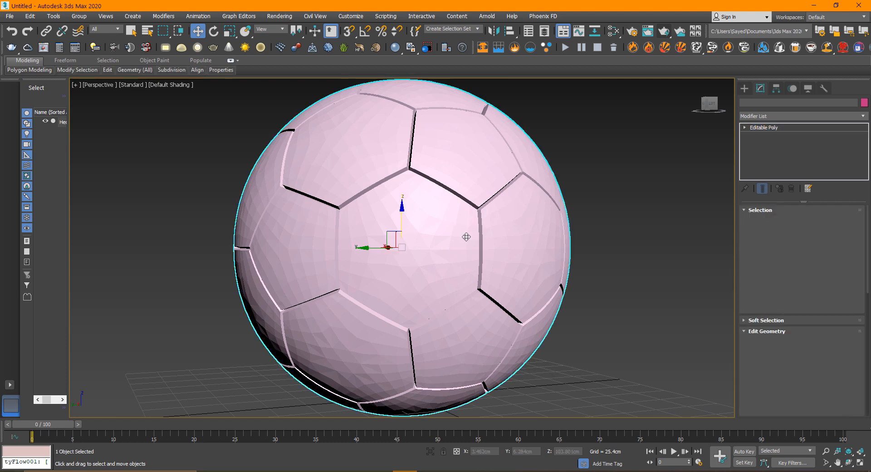
left_click(755, 117)
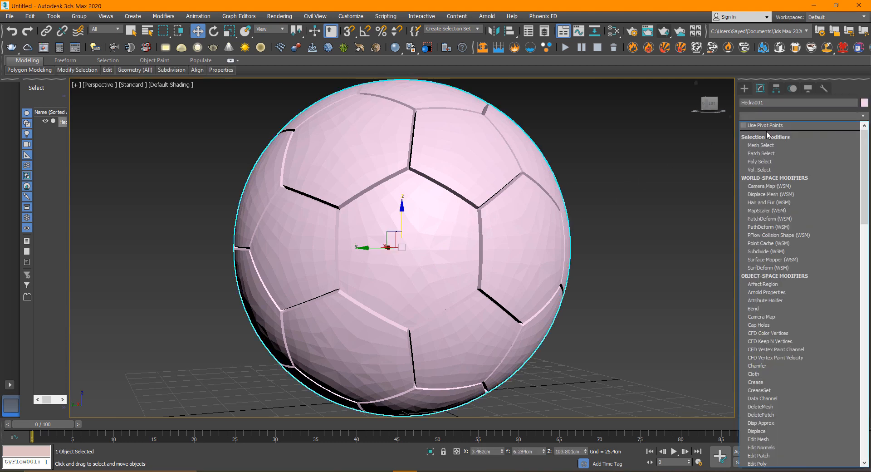
scroll(767, 134, "down", 15)
left_click(761, 197)
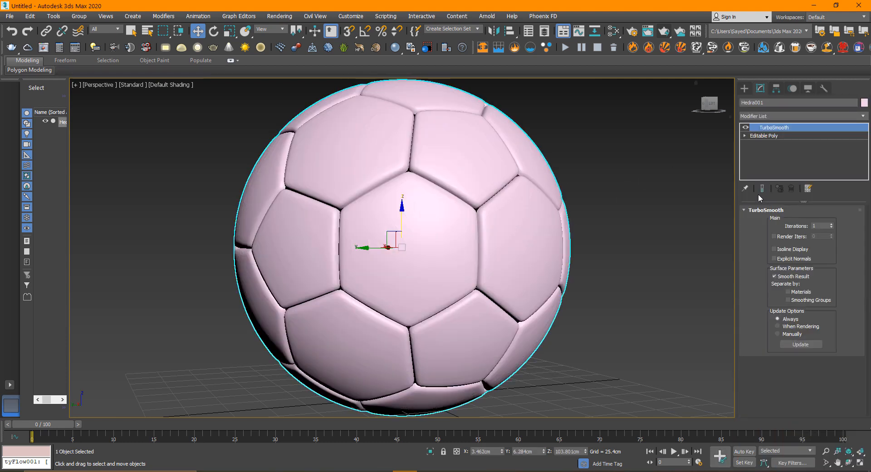
left_click(635, 223)
middle_click_drag(426, 259, 334, 260, "alt")
scroll(430, 224, "down", 4)
left_click(425, 236)
key("z")
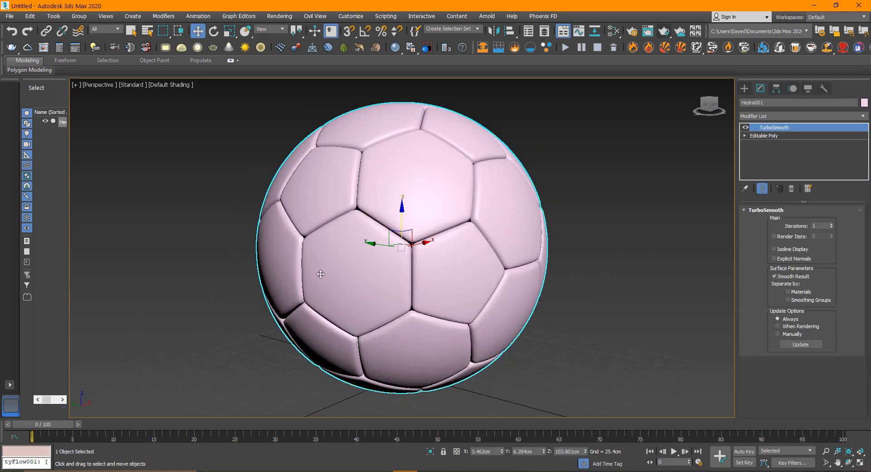
left_click(576, 355)
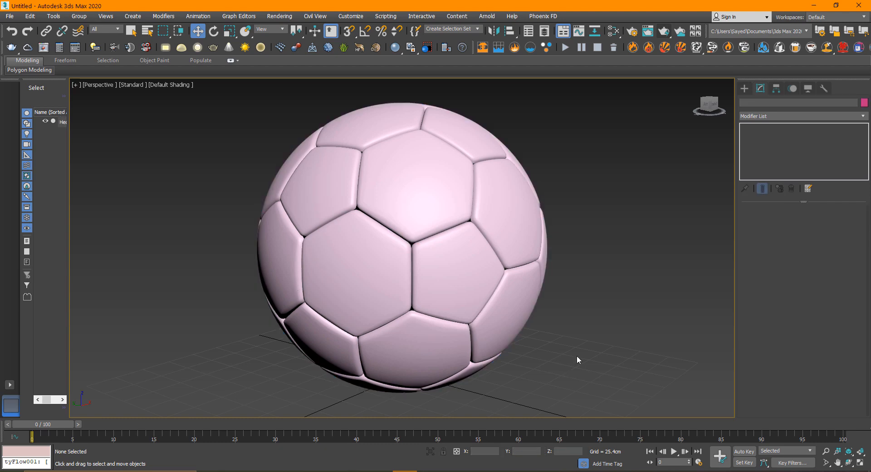
Step: Collapse the smoothed ball to an Editable Poly
left_click(500, 279)
middle_click_drag(500, 279, 408, 240, "alt")
right_click(449, 172)
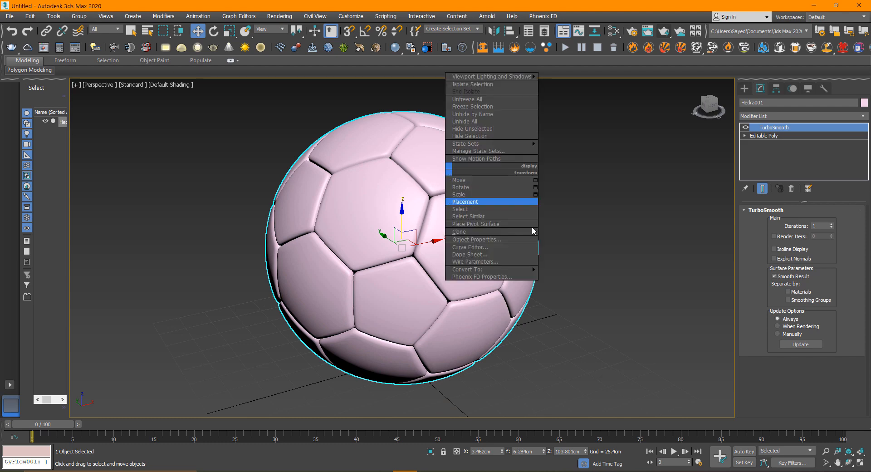
mouse_move(507, 270)
left_click(572, 277)
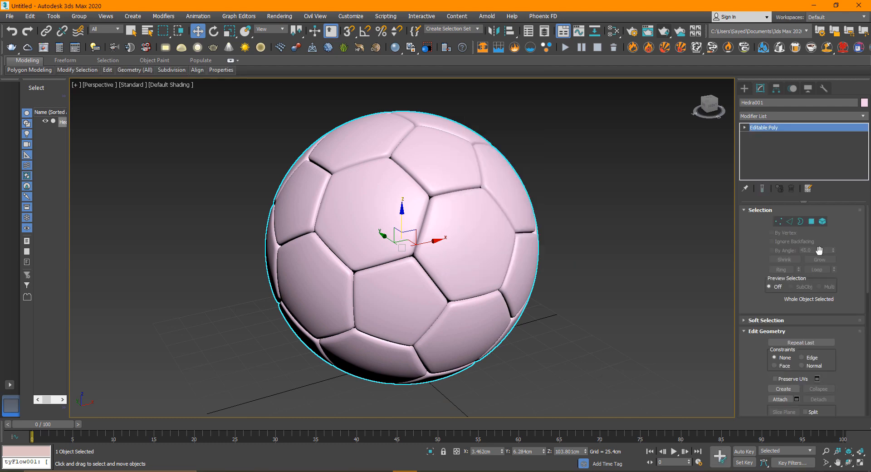
Step: Select all twelve pentagonal panels around the ball as elements
left_click(823, 223)
left_click(417, 157)
middle_click_drag(362, 239, 415, 236, "alt")
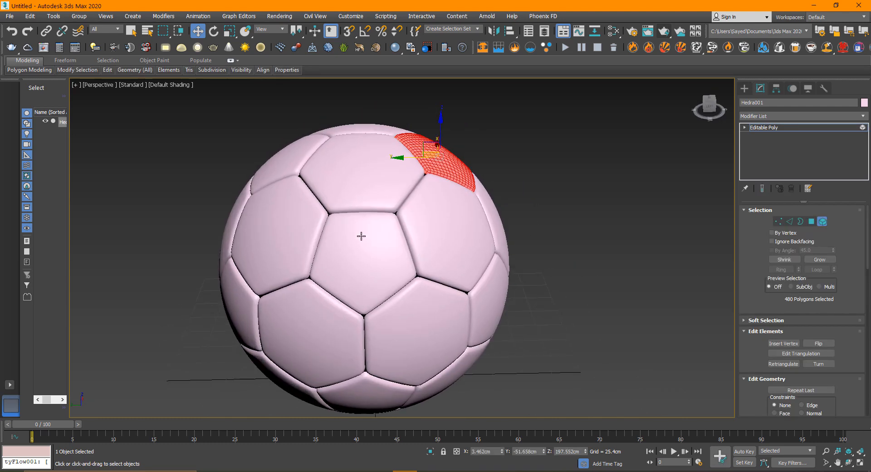
left_click(358, 259, "ctrl")
middle_click_drag(302, 360, 325, 305, "alt")
left_click(358, 345, "ctrl")
middle_click_drag(358, 345, 332, 280, "alt")
left_click(386, 203, "ctrl")
middle_click_drag(298, 351, 340, 316, "alt")
left_click(363, 269, "ctrl")
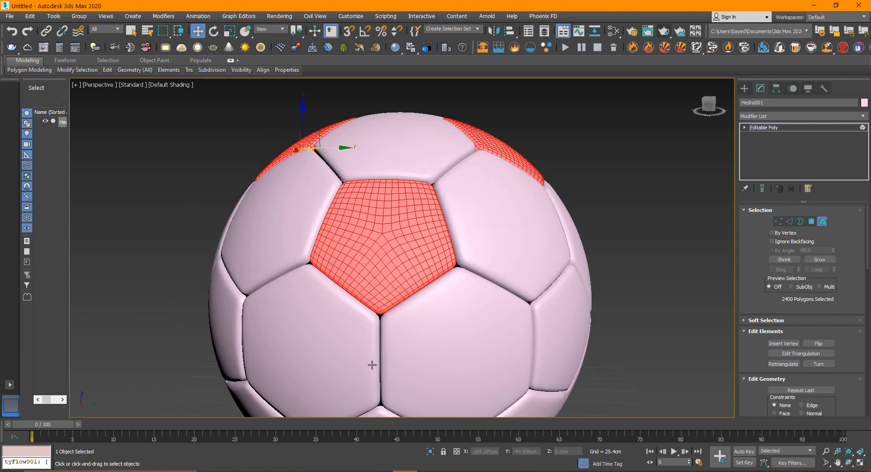
middle_click_drag(372, 365, 389, 257)
scroll(388, 257, "down", 2)
middle_click_drag(303, 294, 363, 291, "alt")
left_click(351, 277, "ctrl")
left_click(366, 274, "ctrl")
left_click(407, 291, "ctrl")
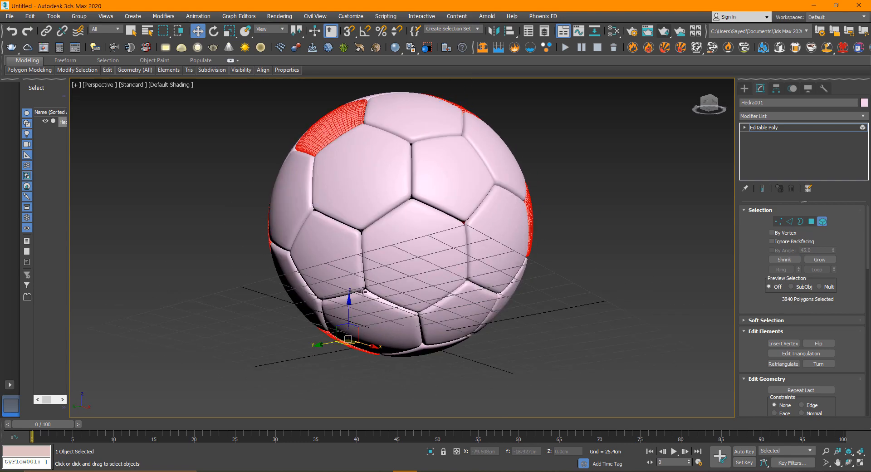
left_click(347, 255, "ctrl")
left_click(455, 177, "ctrl")
middle_click_drag(444, 186, 356, 266, "alt")
left_click(365, 316, "ctrl")
left_click(356, 267, "ctrl")
middle_click_drag(442, 308, 492, 277, "alt")
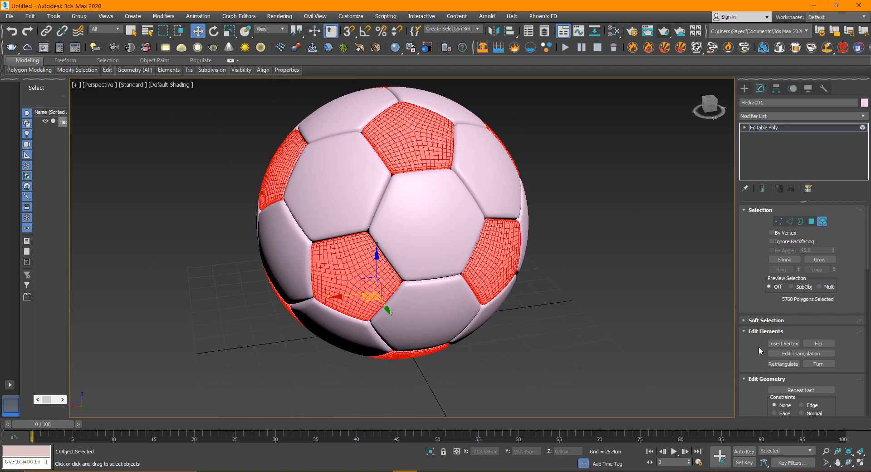
Step: Assign material ID 4 to the pentagonal panels and material ID 6 to the inverted selection of hexagonal panels
scroll(759, 347, "down", 12)
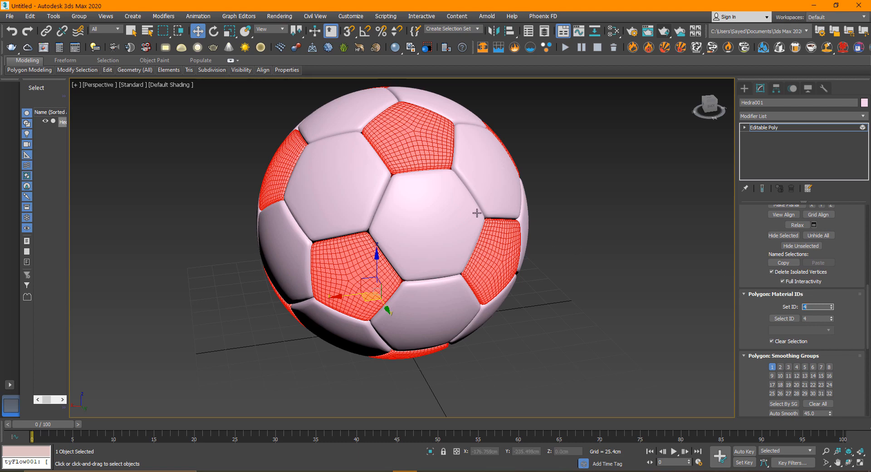
middle_click_drag(477, 210, 468, 252)
key("ctrl+i")
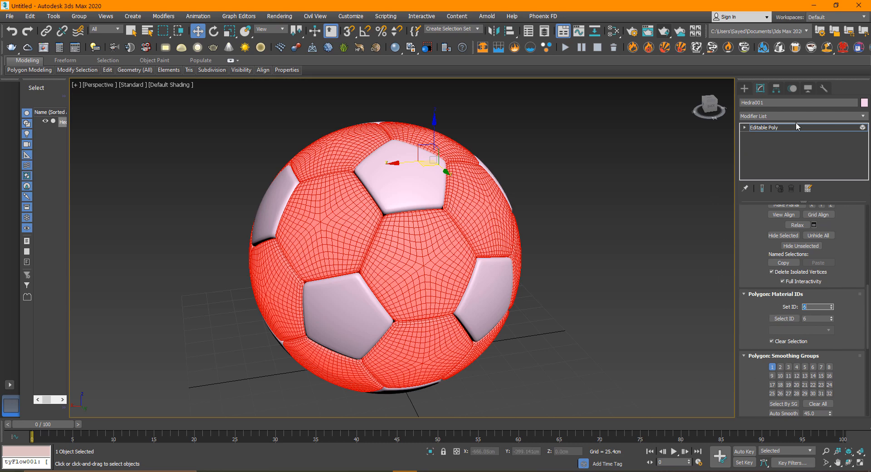
left_click(777, 129)
left_click(540, 298)
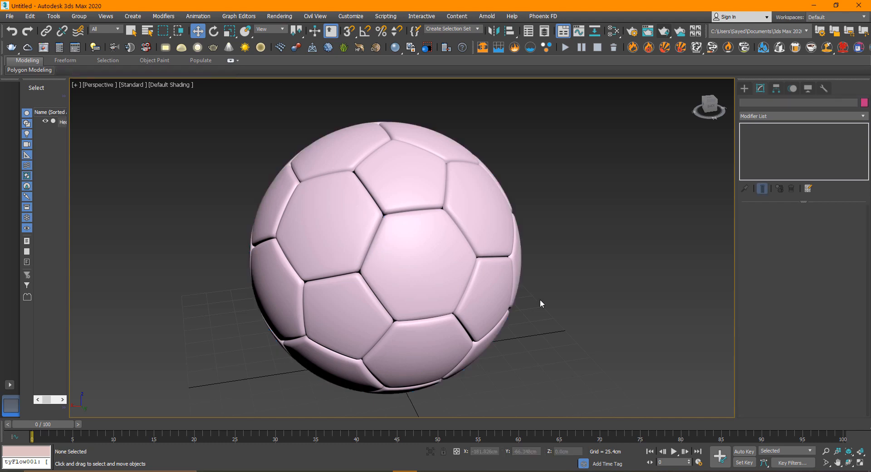
Step: Open the Slate Material Editor beside the ball and add a Multi/Sub-Object material node
key("m")
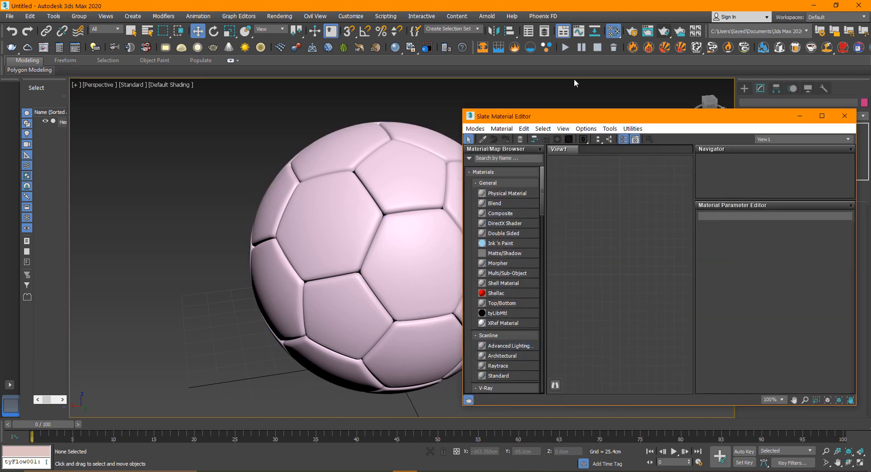
left_click_drag(516, 124, 552, 122)
middle_click_drag(425, 239, 283, 230)
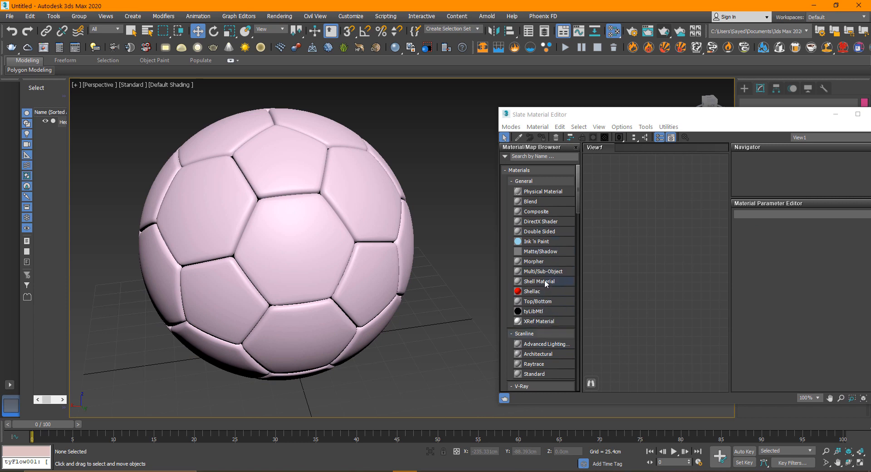
left_click_drag(540, 272, 662, 181)
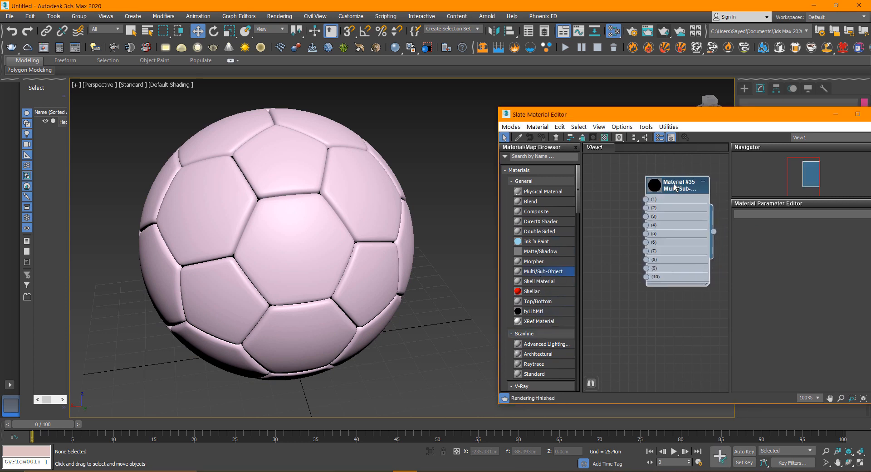
Step: Switch the production renderer from Scanline to V-Ray in the render setup
left_click(279, 15)
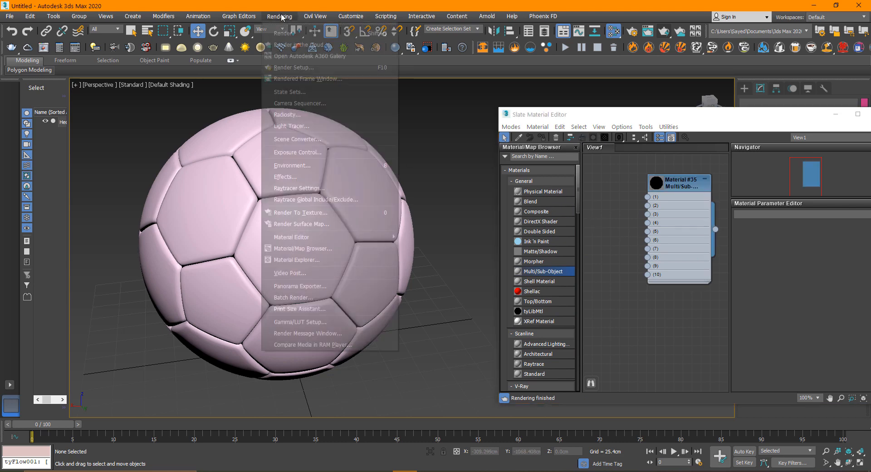
left_click(308, 66)
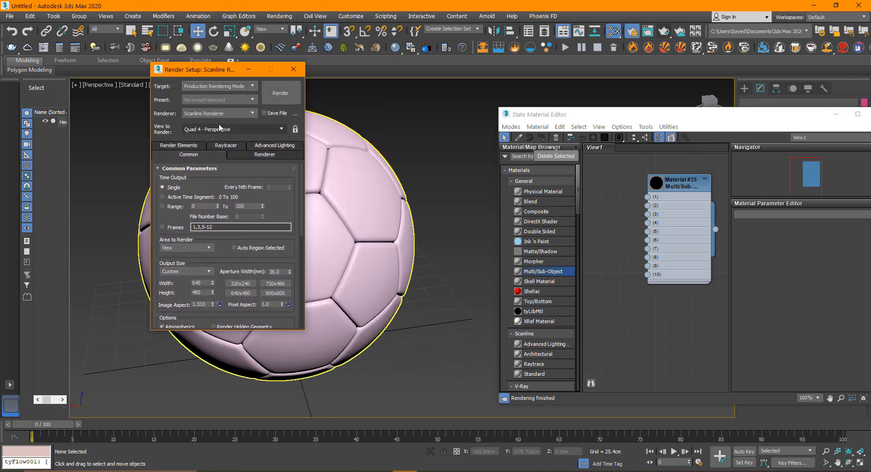
left_click(218, 113)
left_click(221, 160)
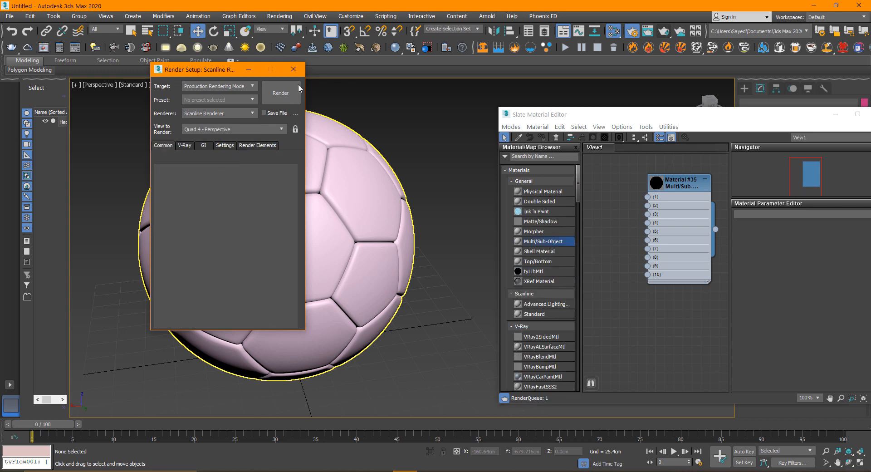
left_click(294, 71)
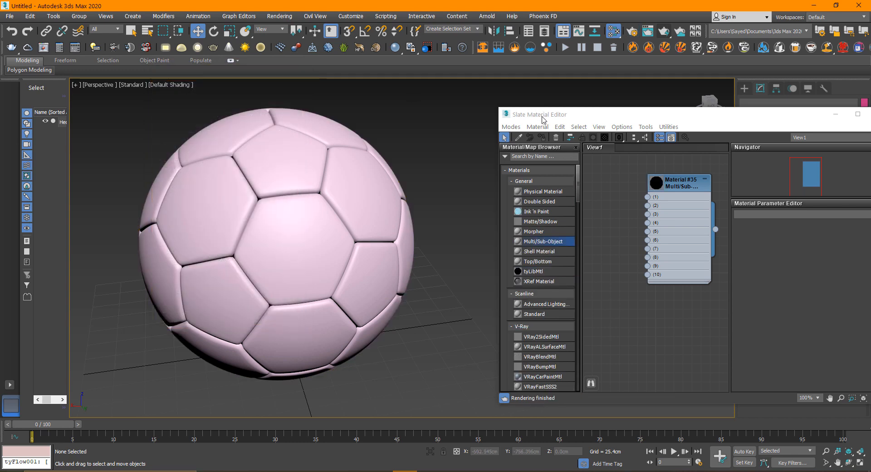
Step: Add two VRayMtl nodes below the Multi/Sub-Object material in the node view
left_click_drag(543, 116, 492, 92)
scroll(489, 287, "down", 5)
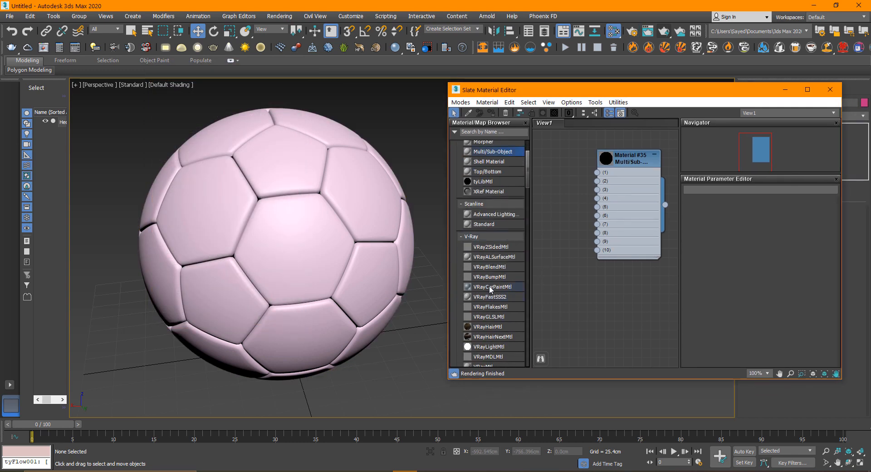
mouse_move(482, 269)
left_mouse_down()
mouse_move(571, 288)
mouse_move(585, 282)
mouse_move(584, 310)
left_mouse_up()
double_click(571, 288)
left_click(590, 282)
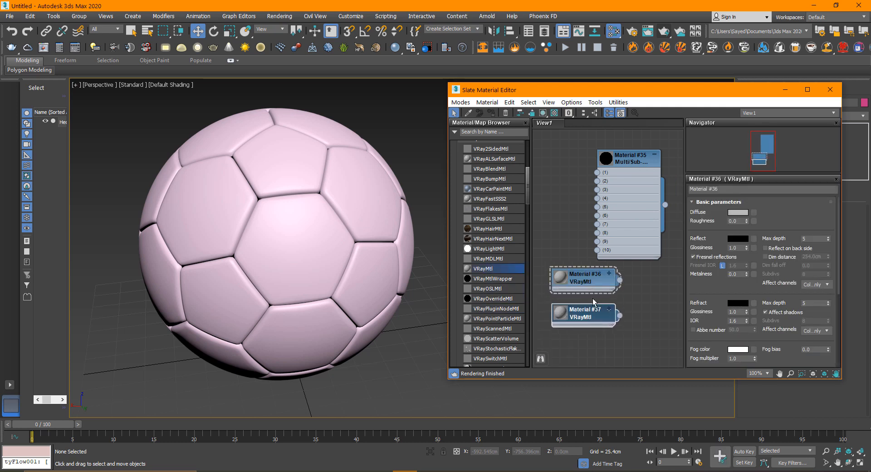
Step: Set the diffuse colour of the upper VRayMtl to a very dark grey for the pentagonal panels
left_click(584, 282)
left_click(736, 210)
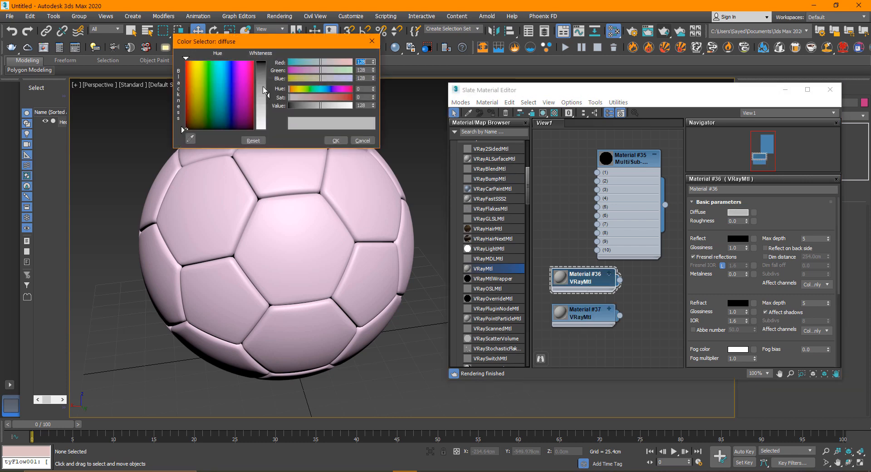
left_click_drag(263, 84, 264, 64)
left_click(332, 139)
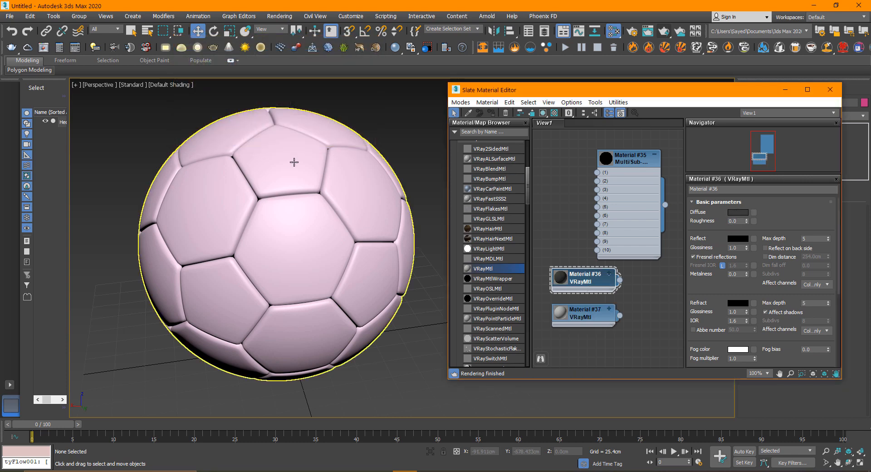
middle_click_drag(269, 249, 354, 267, "alt")
Step: Set the diffuse colour of the lower VRayMtl to white for the hexagonal panels
left_click(565, 310)
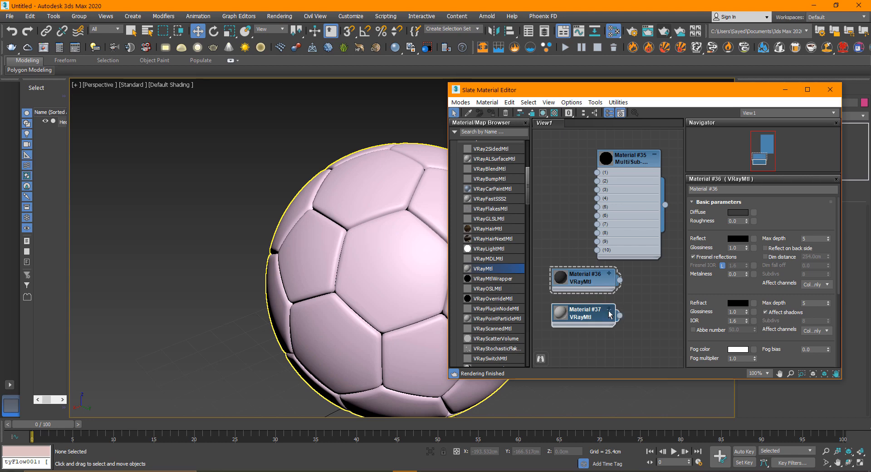
left_click(738, 212)
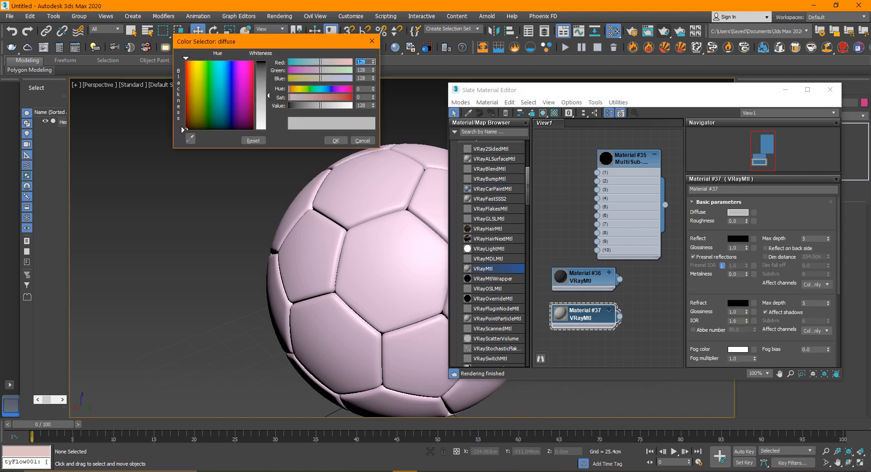
left_click_drag(264, 121, 265, 136)
left_click(335, 140)
middle_click_drag(382, 298, 319, 285)
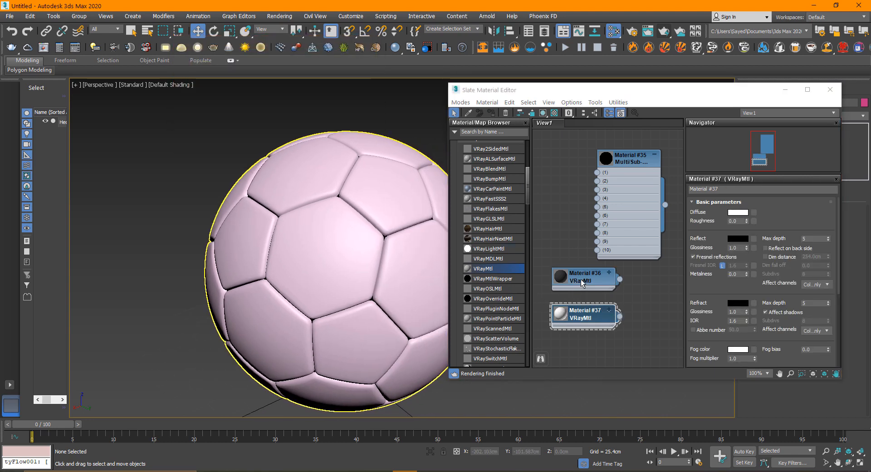
Step: Rearrange the nodes and connect the dark VRayMtl to slot 4 and the white one to slot 6 of the Multi/Sub-Object material
left_click_drag(581, 282, 562, 184)
left_click_drag(626, 163, 644, 180)
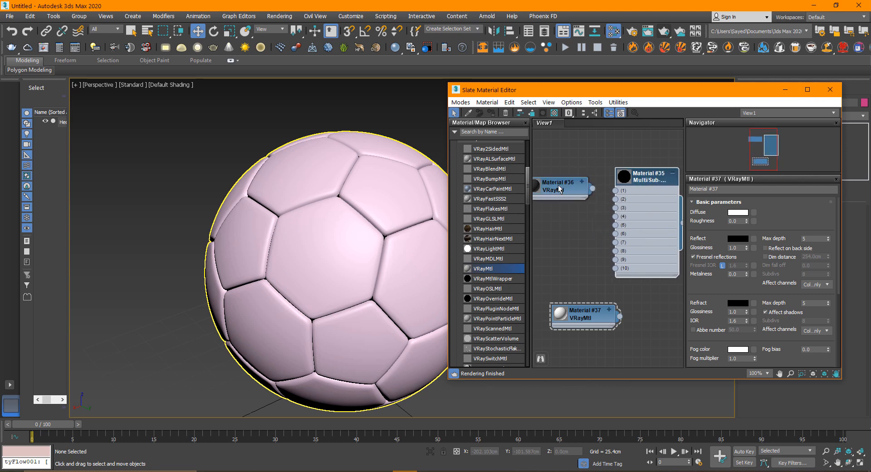
left_click_drag(602, 233, 615, 216)
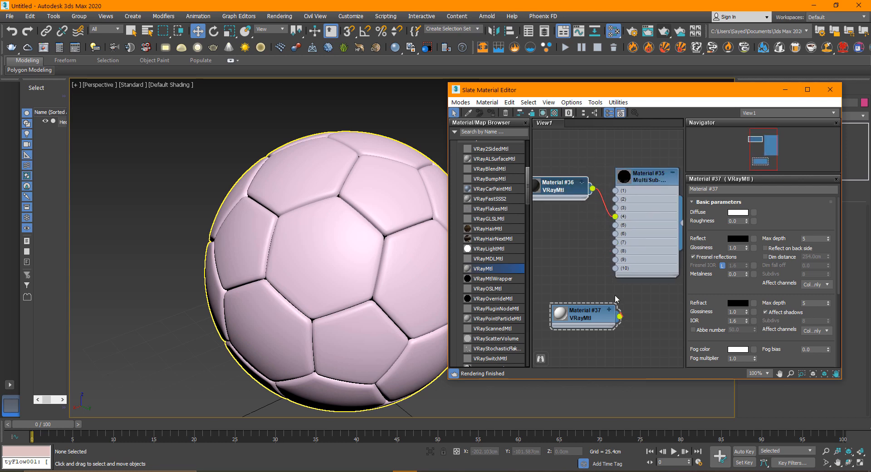
left_click_drag(619, 316, 615, 234)
Step: Assign the Multi/Sub-Object material to the soccer ball and close the Slate Material Editor
left_click(654, 177)
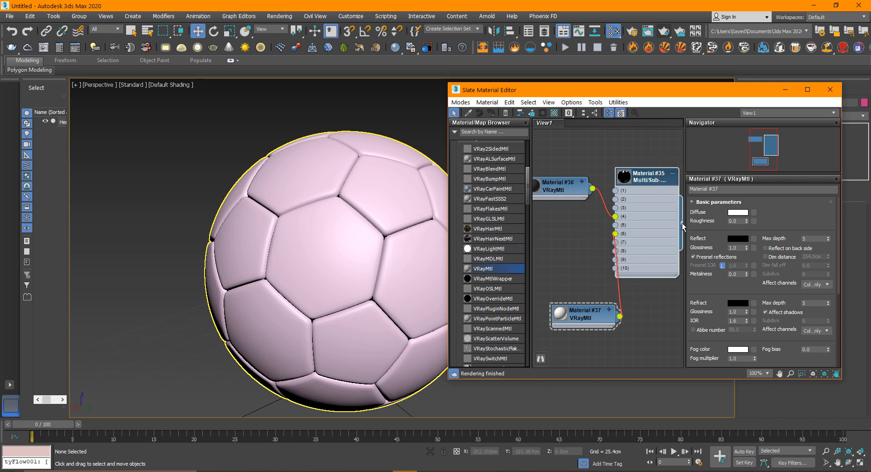
left_click_drag(683, 223, 367, 252)
middle_click_drag(405, 278, 275, 287, "alt")
left_click(263, 257)
key("z")
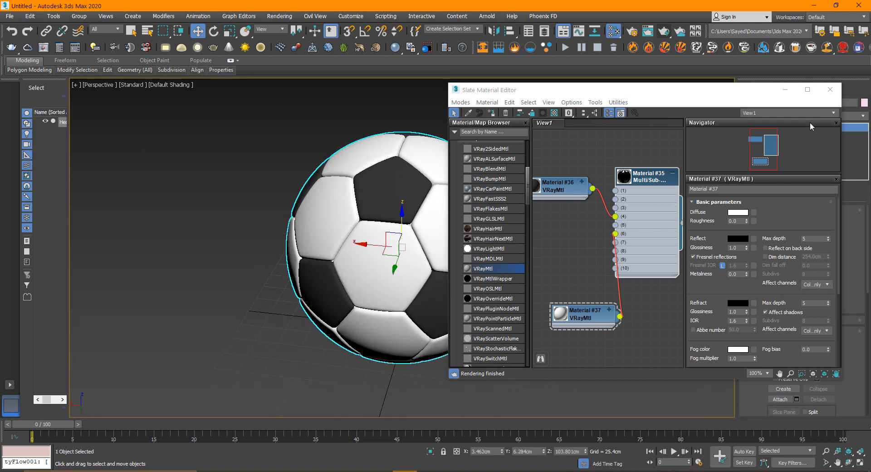
left_click(830, 94)
middle_click_drag(552, 304, 432, 284, "alt")
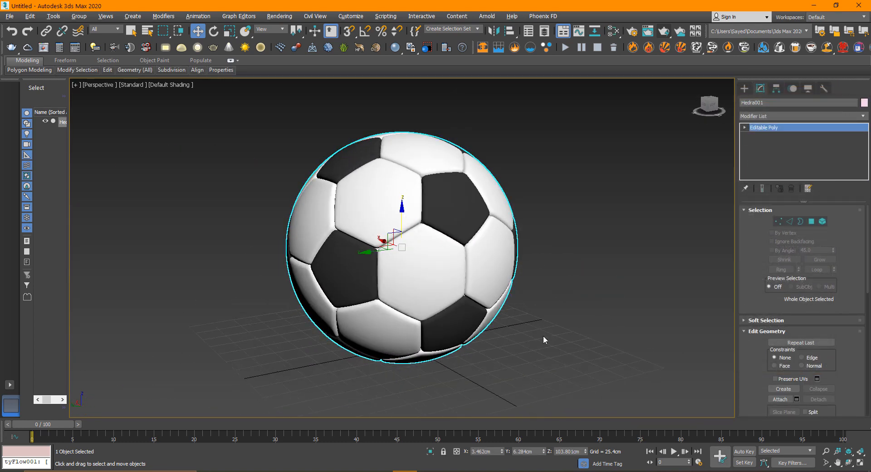
Step: Switch to Photos to examine the reference renders of the trophy ball and its crystal base, and return to 3ds Max
left_click(601, 471)
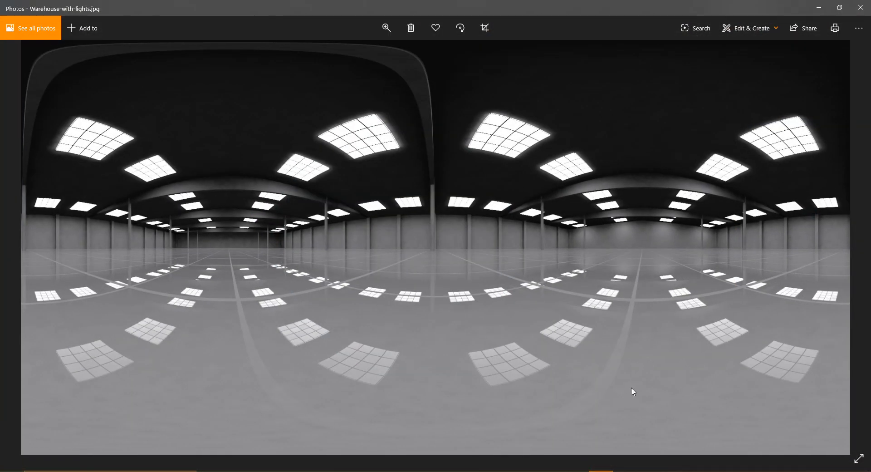
key("Right")
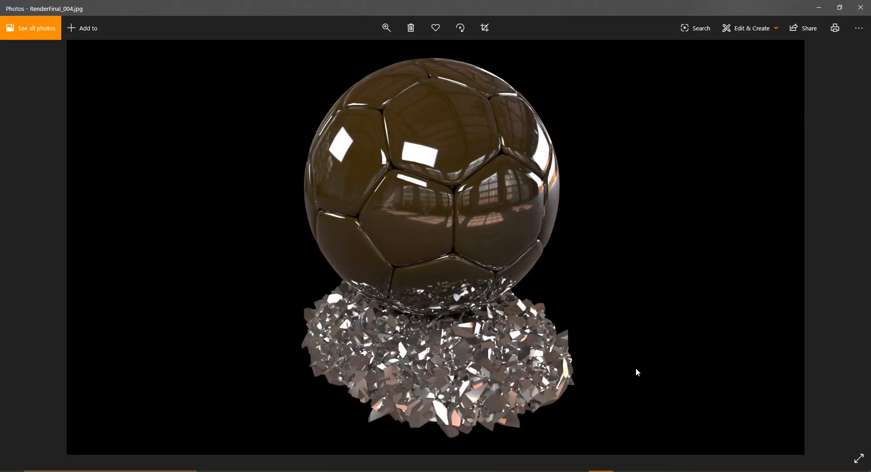
key("Left")
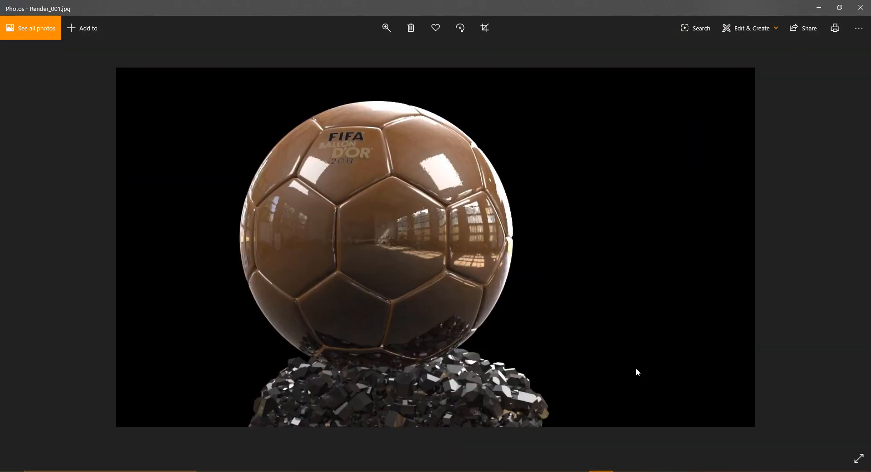
left_click(812, 9)
middle_click_drag(444, 260, 528, 422, "alt")
left_click(602, 471)
left_click(818, 8)
left_click(622, 238)
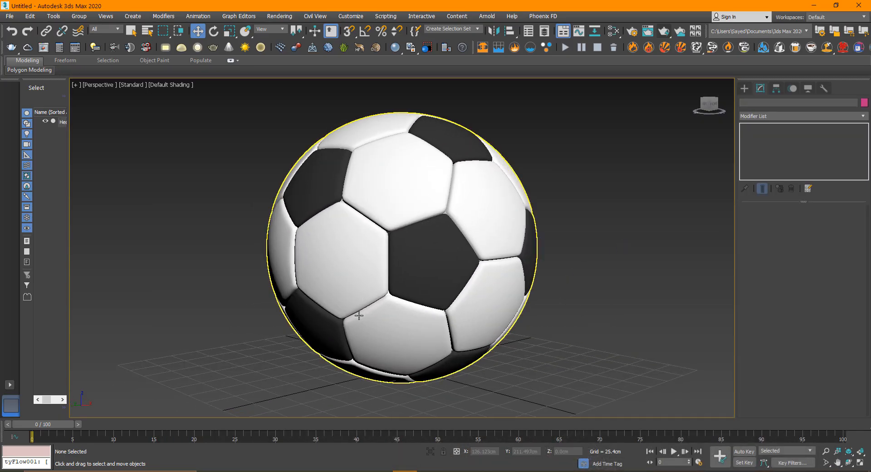
Step: Create a standard sphere with a radius of about 131 cm from the ball's centre in the Top view
left_click(745, 88)
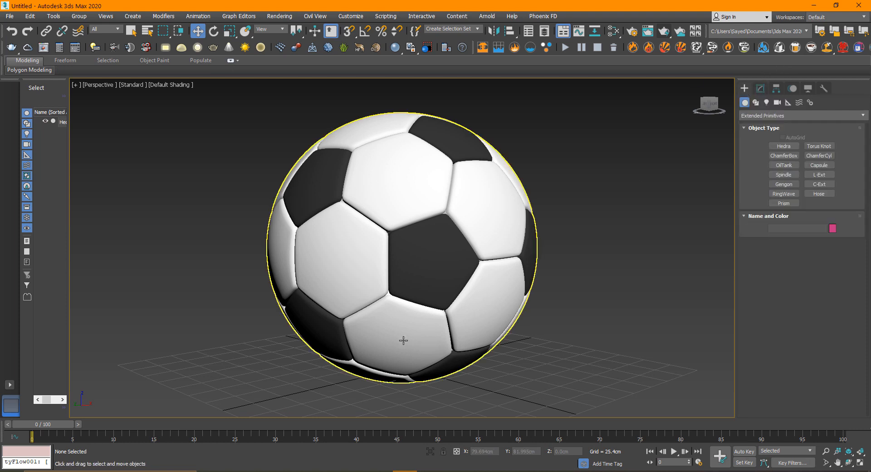
middle_click_drag(402, 340, 372, 314)
left_click(752, 119)
left_click(762, 122)
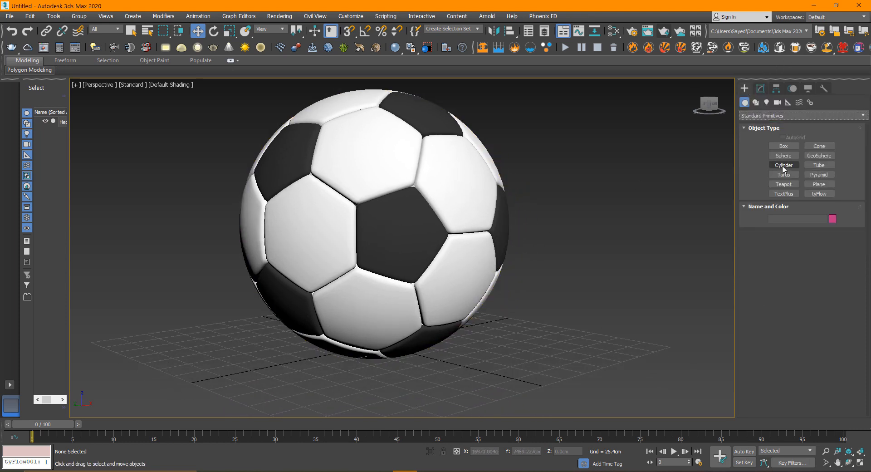
left_click(783, 155)
key("alt+w")
middle_click_drag(307, 179, 301, 180)
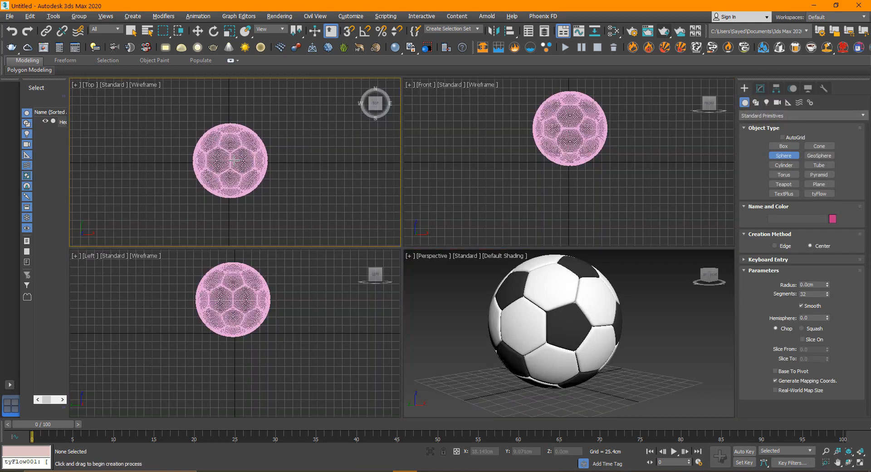
left_click_drag(230, 161, 271, 176)
key("w")
middle_click(499, 325)
key("alt+w")
key("z")
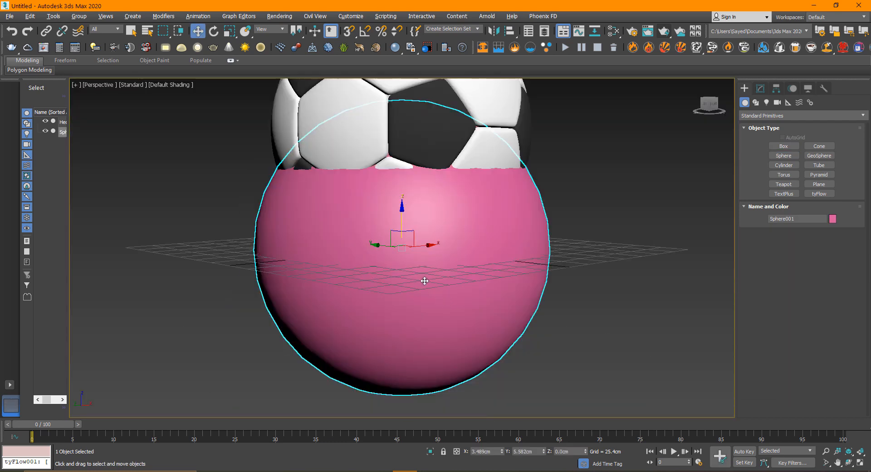
Step: Flatten the new sphere along Z to about 31% of its height and display edged faces
middle_click_drag(395, 241, 422, 253, "alt")
key("r")
left_click_drag(402, 206, 406, 248)
middle_click_drag(412, 263, 495, 258, "alt")
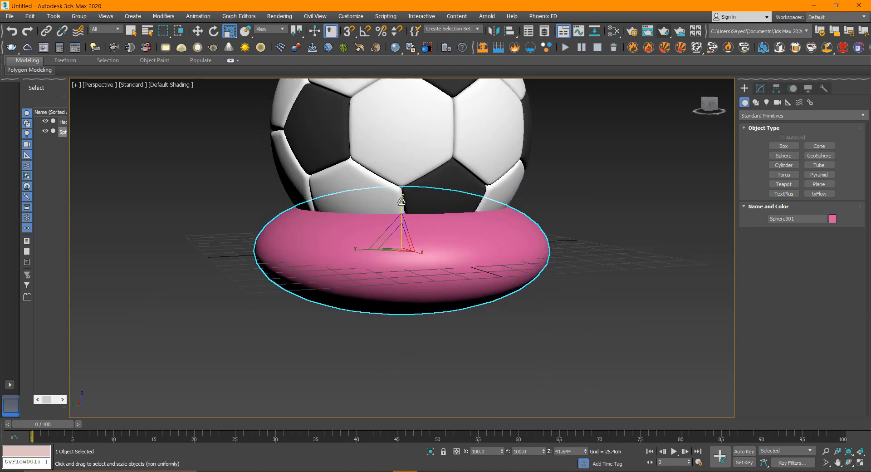
left_click_drag(401, 202, 399, 213)
key("F4")
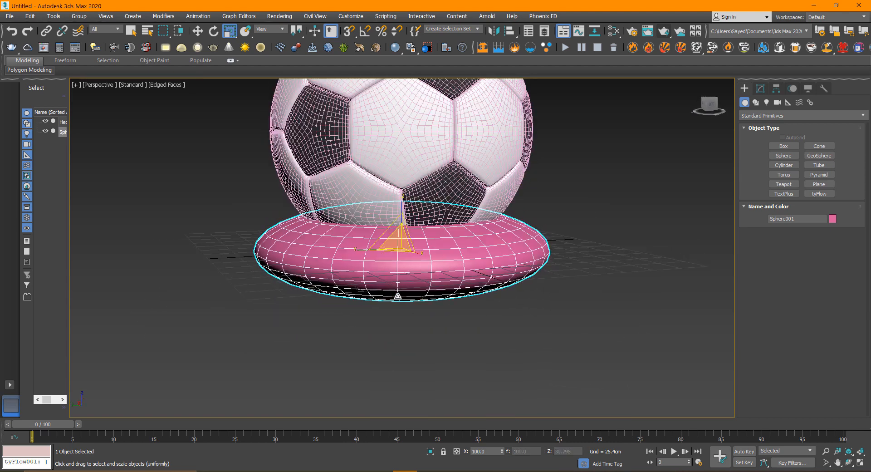
middle_click_drag(396, 293, 452, 290, "alt")
Step: Raise the soccer ball along Z to about 150.6 cm so it rests on top of the flattened sphere
left_click(457, 182)
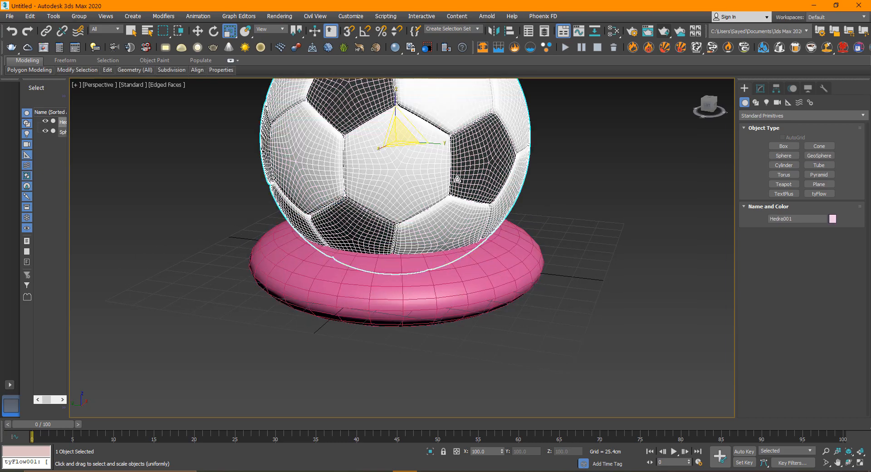
key("w")
left_click_drag(395, 95, 396, 42)
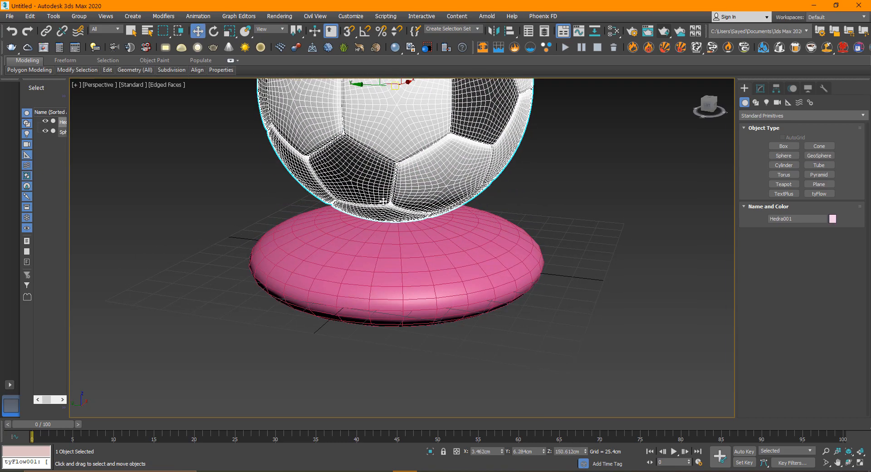
middle_click_drag(382, 259, 420, 255, "alt")
Step: Apply a Slice modifier to the flattened sphere with the Remove Bottom option, keeping only its upper half
left_click(420, 255)
scroll(451, 275, "up", 3)
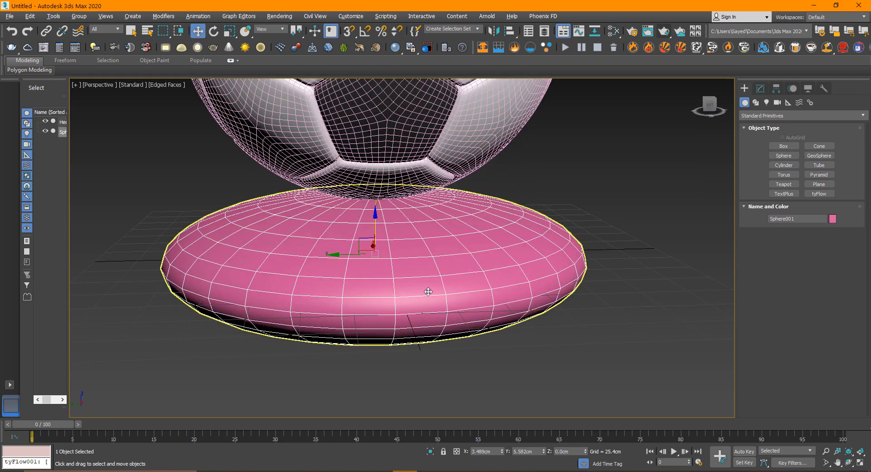
left_click(762, 91)
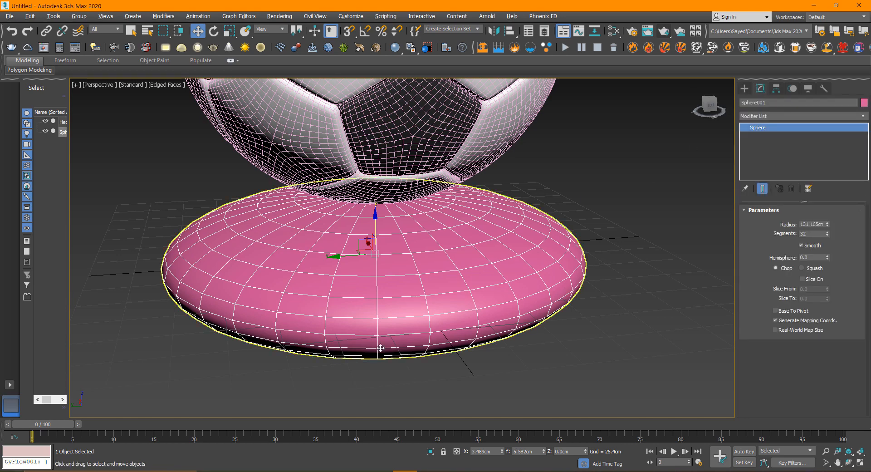
middle_click_drag(415, 290, 421, 274, "alt")
middle_click_drag(401, 304, 444, 299, "alt")
left_click(791, 116)
type("sl")
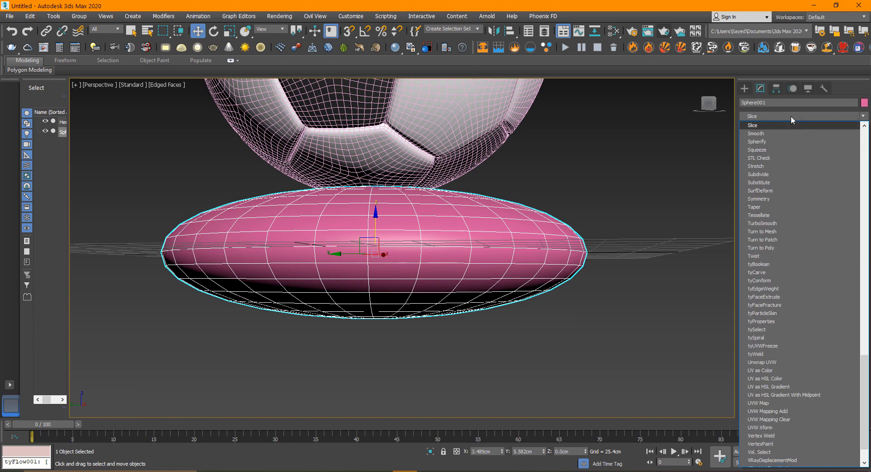
left_click(790, 125)
left_click(802, 255)
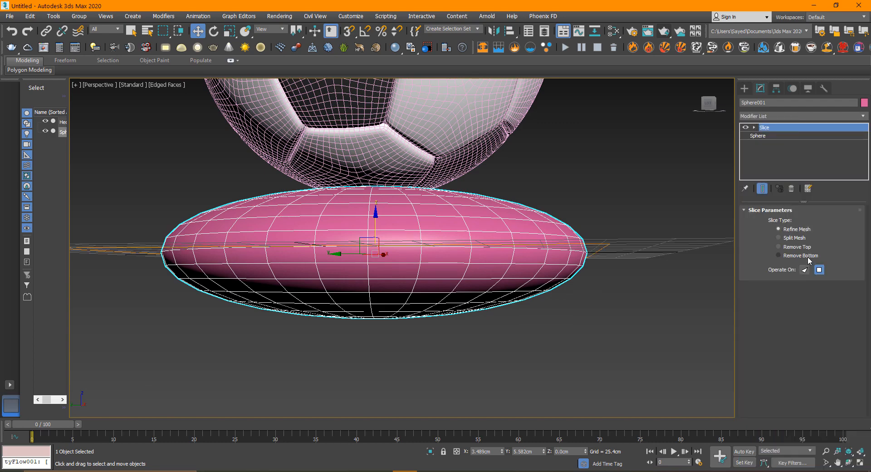
middle_click_drag(317, 239, 345, 232, "alt")
Step: Collapse the sliced base to an Editable Poly and apply a TurboSmooth modifier to it
right_click(345, 232)
mouse_move(399, 332)
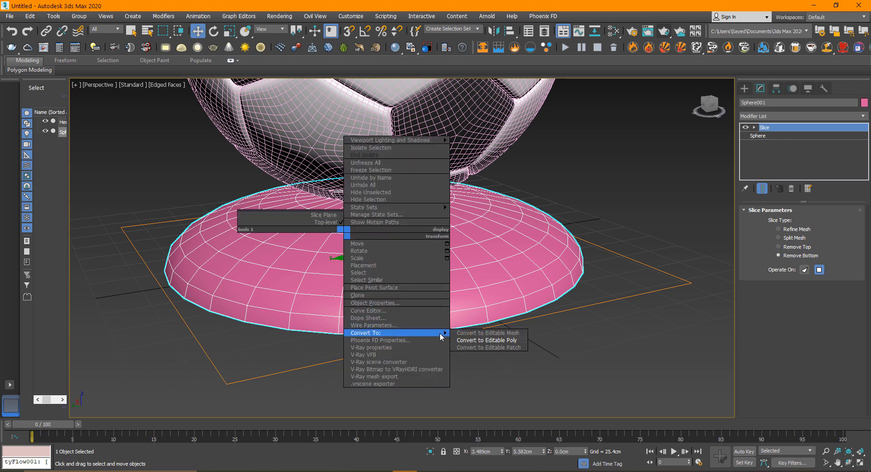
left_click(485, 340)
left_click(785, 116)
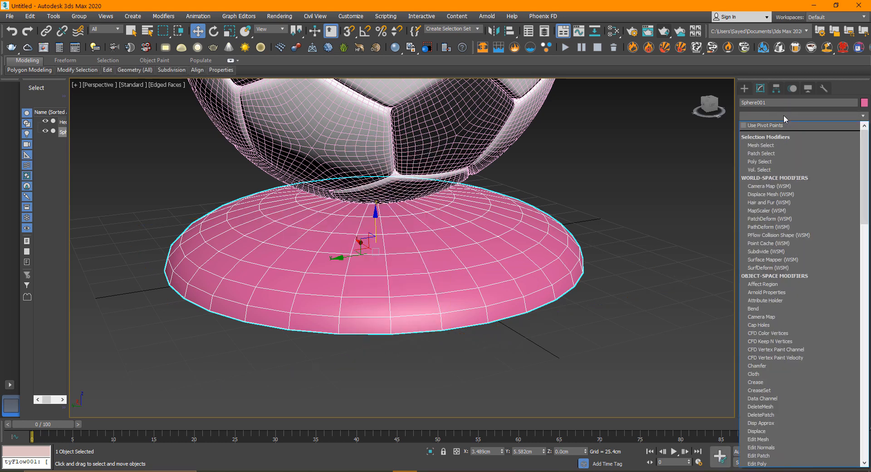
key("t")
left_click(761, 190)
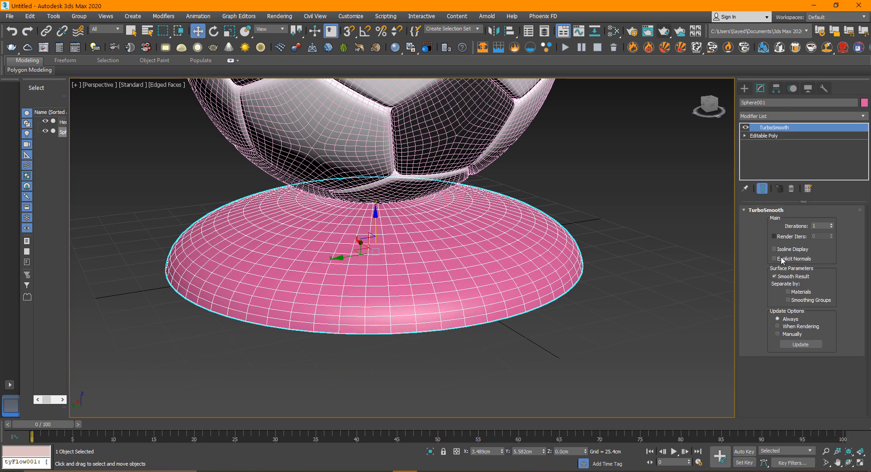
Step: Set the base's TurboSmooth iterations to 2 and scale the base to about 70% along X
left_click(832, 223)
middle_click_drag(501, 253, 375, 261, "alt")
key("r")
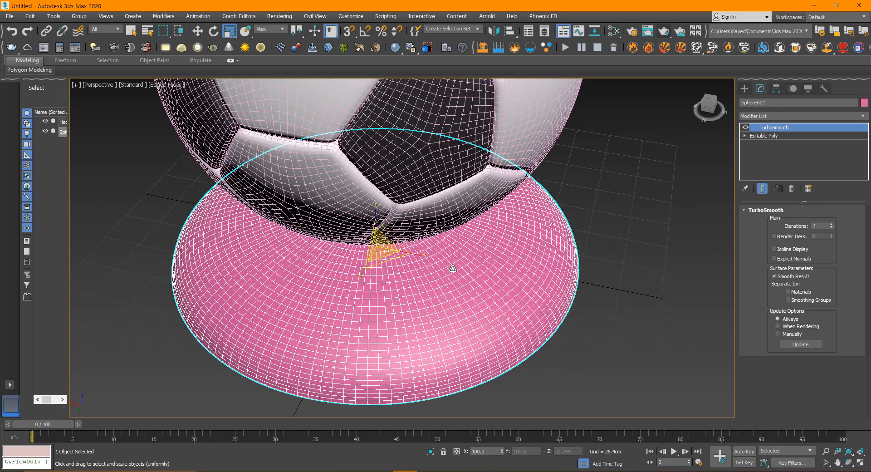
left_click_drag(427, 258, 419, 296)
middle_click_drag(419, 296, 366, 309, "alt")
Step: Apply a Noise modifier to the smoothed base with Fractal enabled and a noise scale of 20
left_click(763, 117)
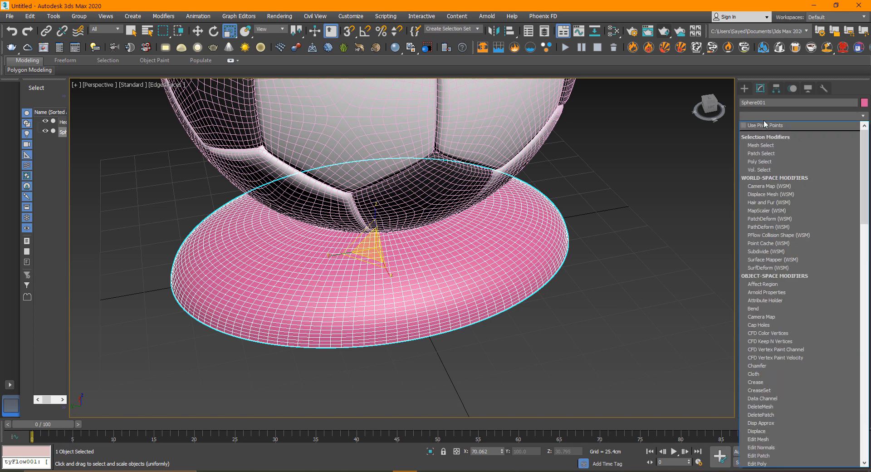
key("o")
key("n")
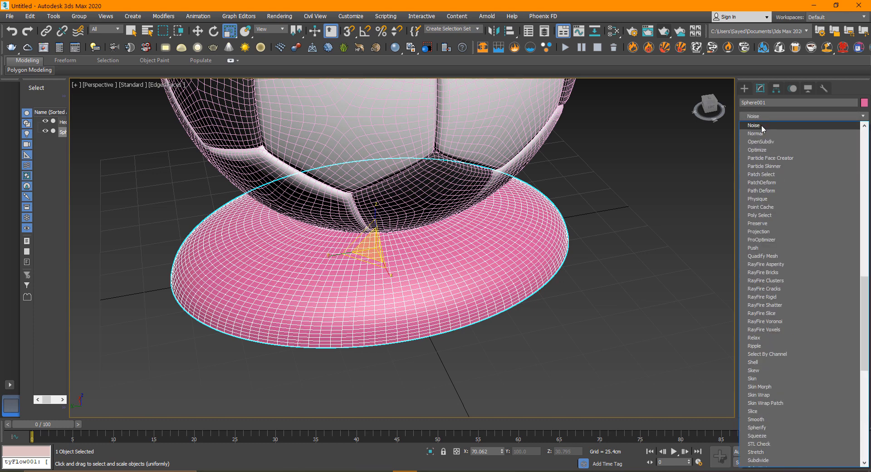
left_click(765, 126)
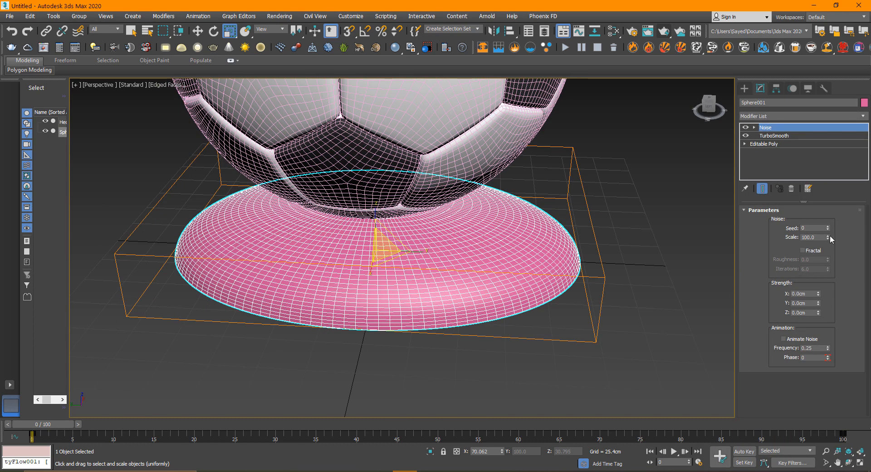
left_click(814, 249)
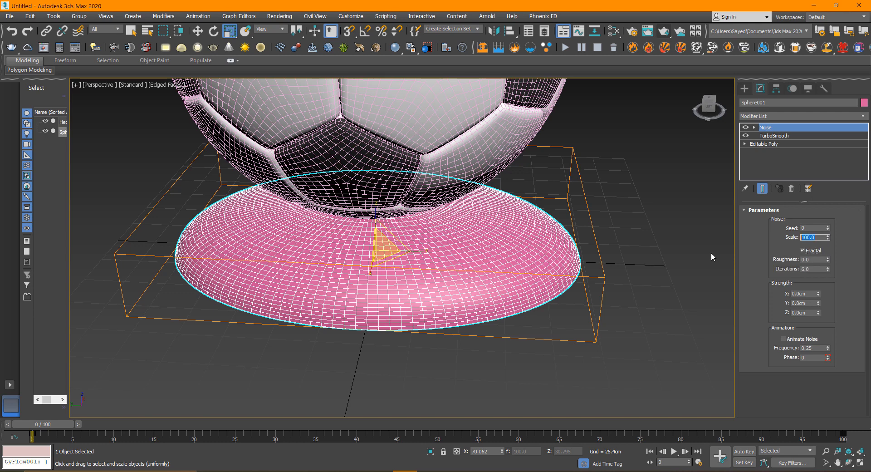
type("20")
key("Return")
Step: Set the noise strength to 20 cm on the X, Y and Z axes
left_click(818, 292)
type("20")
key("Tab")
type("20")
key("Tab")
type("20")
key("Return")
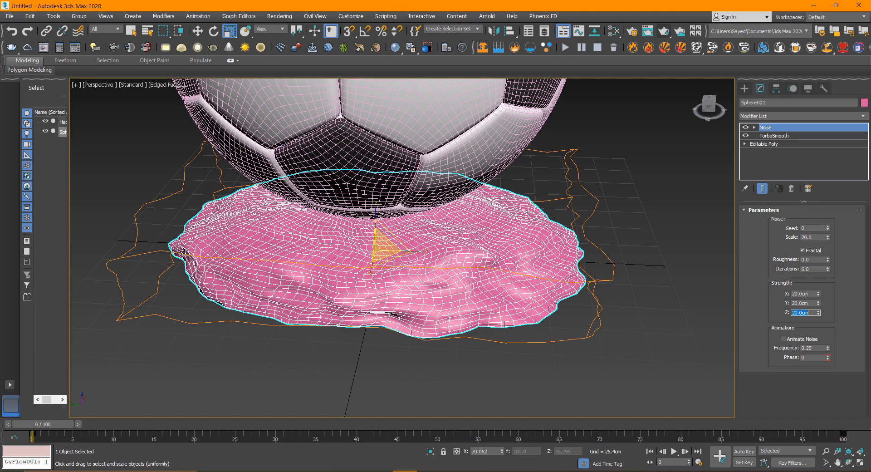
Step: Examine the noise-deformed base from several angles, with and without edged faces, and deselect it
middle_click_drag(381, 329, 511, 354, "alt")
left_click(510, 354)
key("F4")
middle_click_drag(300, 308, 434, 285, "alt")
left_click(414, 317)
key("F4")
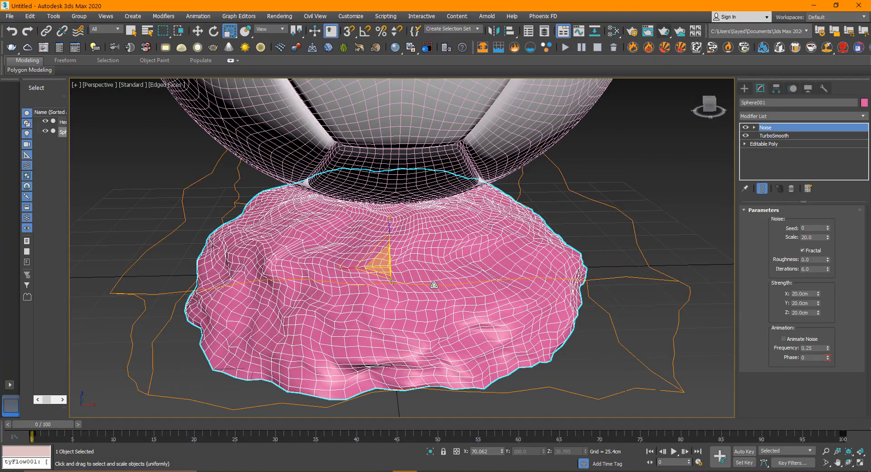
middle_click_drag(351, 291, 368, 287, "alt")
middle_click_drag(547, 287, 350, 305, "alt")
middle_click_drag(304, 280, 409, 301, "alt")
left_click(560, 310)
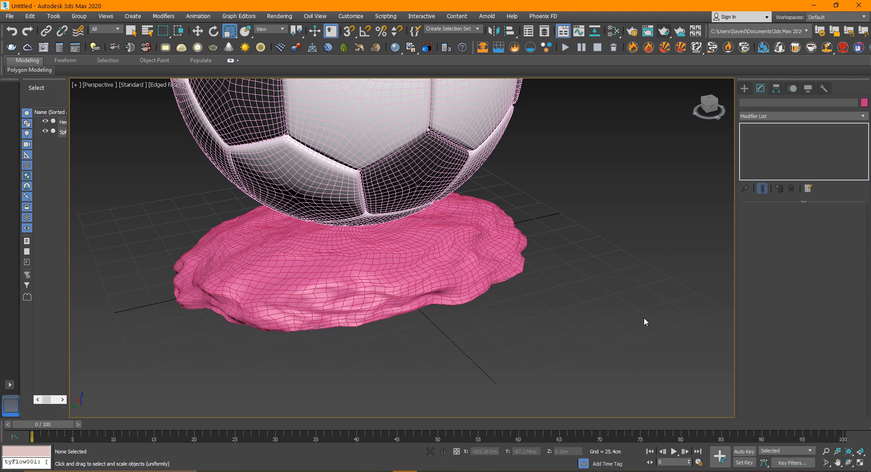
Step: Create a tyFlow object on the grid beside the base
left_click(745, 90)
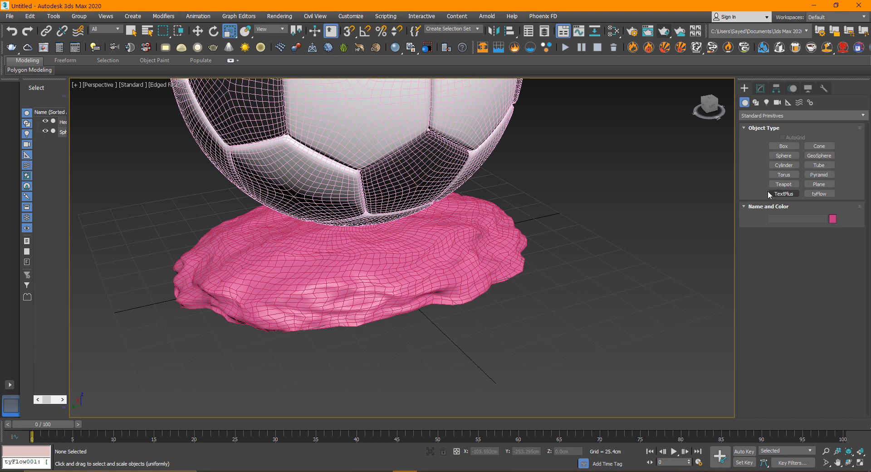
left_click(818, 193)
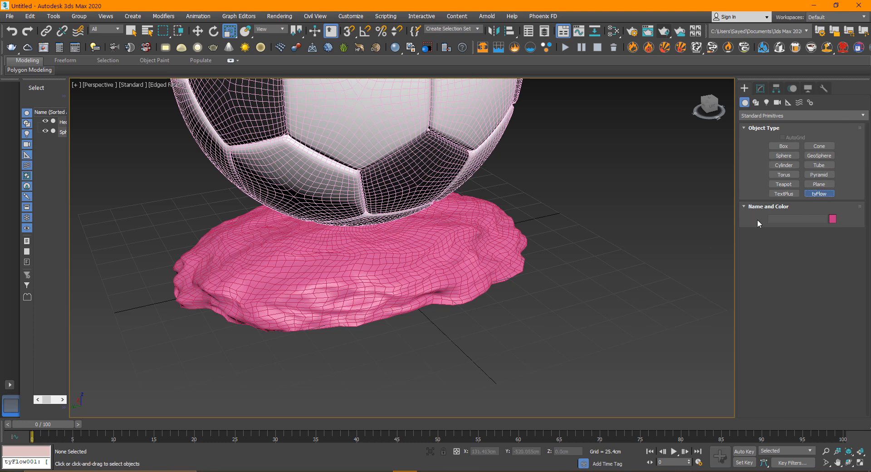
left_click_drag(614, 257, 540, 266)
key("w")
scroll(541, 266, "down", 2)
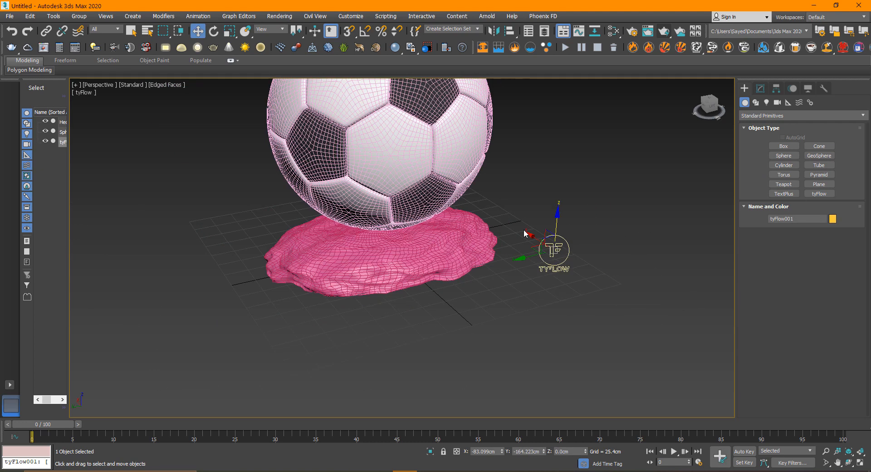
Step: Open the tyFlow editor and resize and reposition its window so the ball and base stay visible
left_click(761, 89)
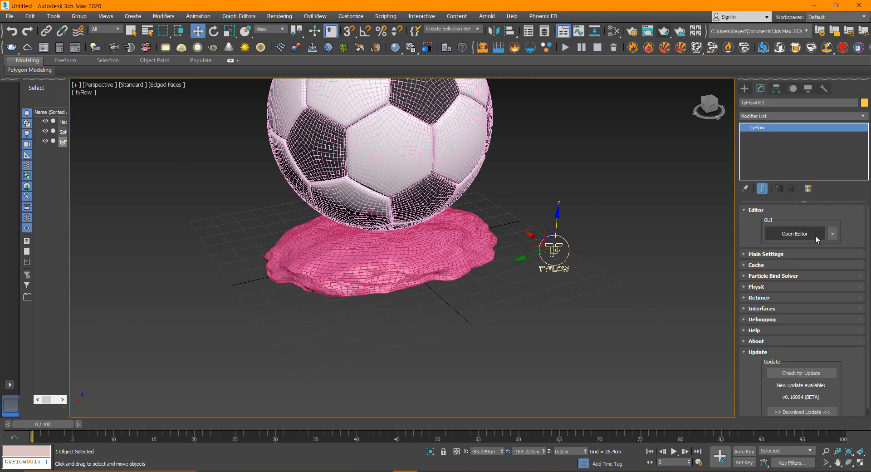
left_click(807, 234)
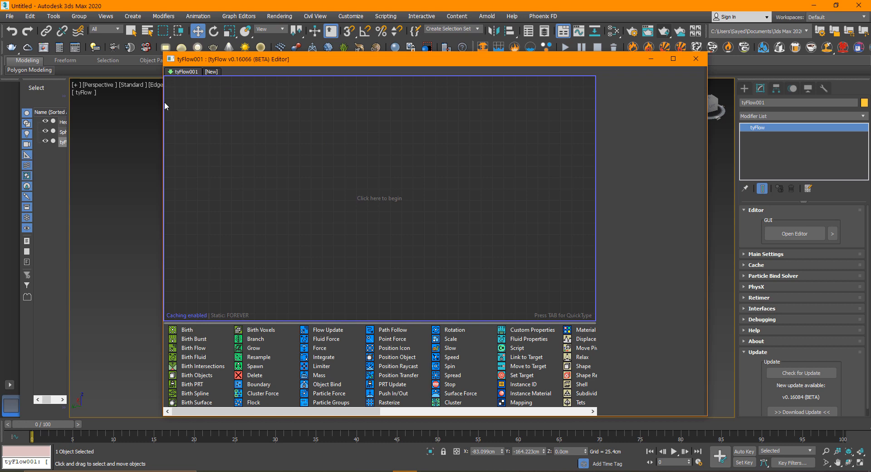
left_click_drag(165, 101, 324, 102)
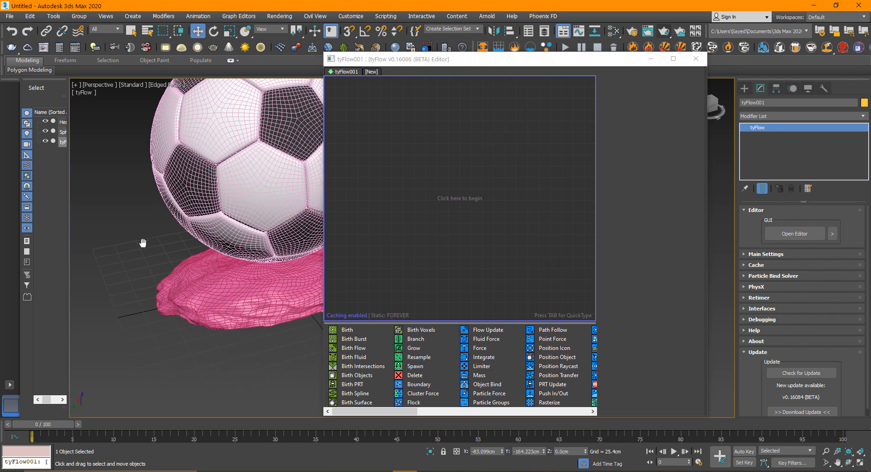
middle_click_drag(143, 242, 108, 238)
key("F4")
key("F4")
middle_click_drag(266, 246, 231, 246)
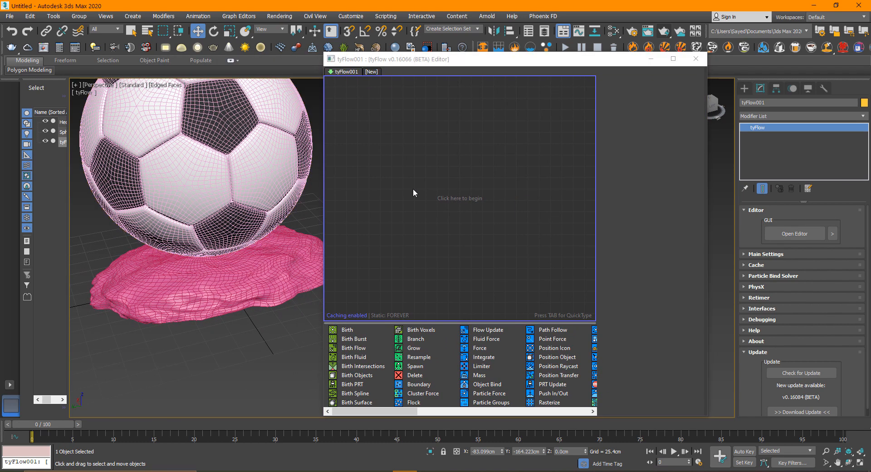
left_click_drag(362, 66, 435, 71)
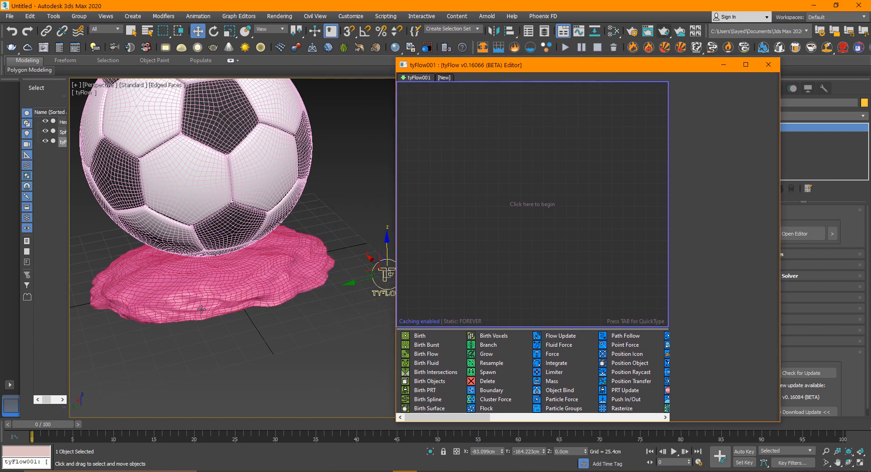
Step: Build a tyFlow event with Birth and Position Object operators, picking the rocky base as the emitter object
left_click(252, 277)
left_click(530, 180)
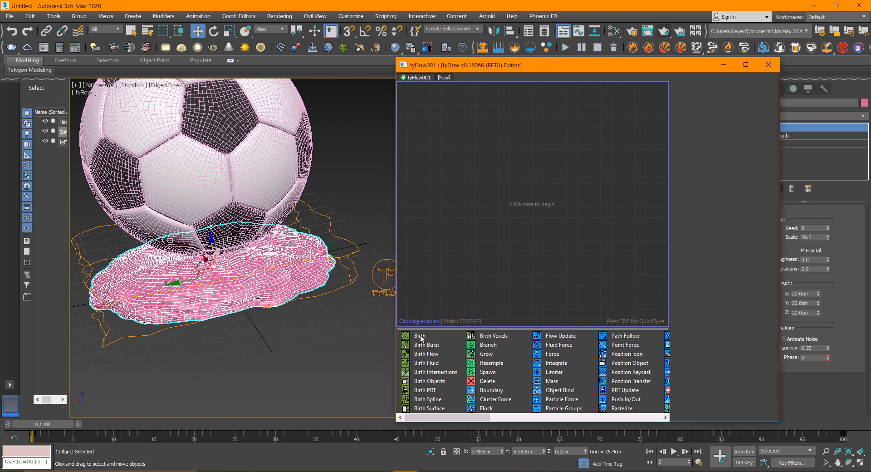
left_click_drag(421, 338, 467, 150)
left_click(507, 252)
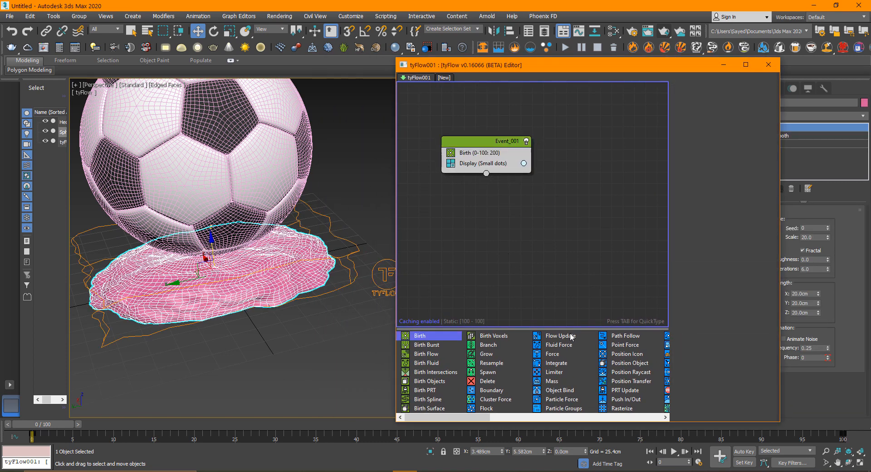
left_click_drag(639, 363, 491, 160)
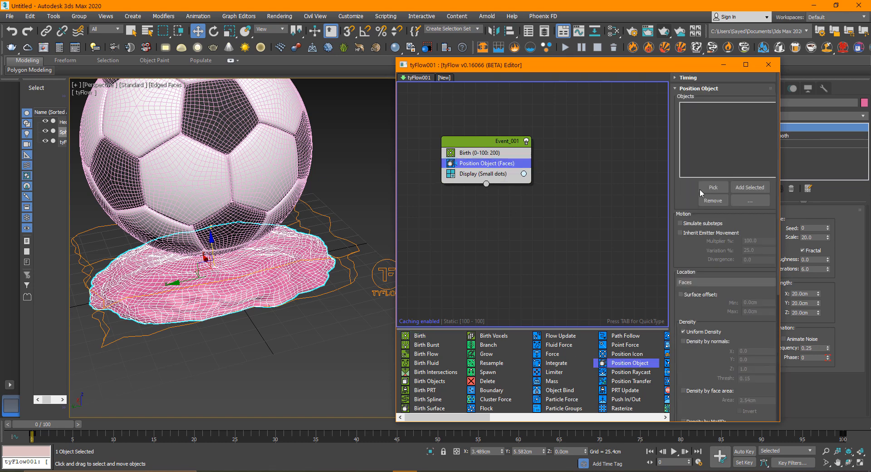
left_click(711, 188)
left_click(332, 262)
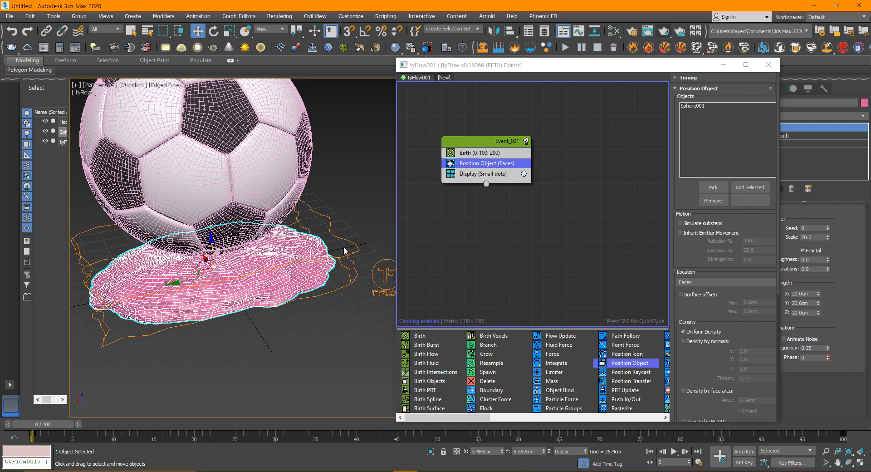
Step: Turn off edged faces in the viewport and advance the timeline to frame 9
key("F4")
left_click_drag(32, 431, 104, 406)
key("w")
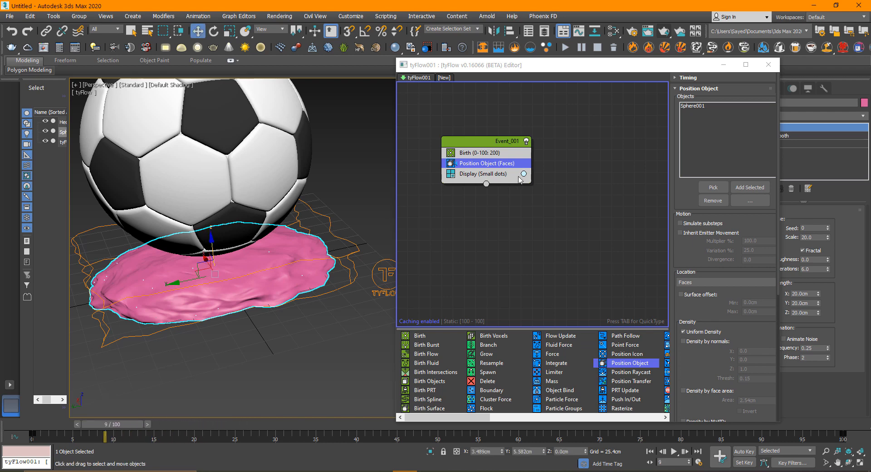
Step: Set the Birth operator's end frame to 0 and advance the timeline to frame 18
left_click(493, 153)
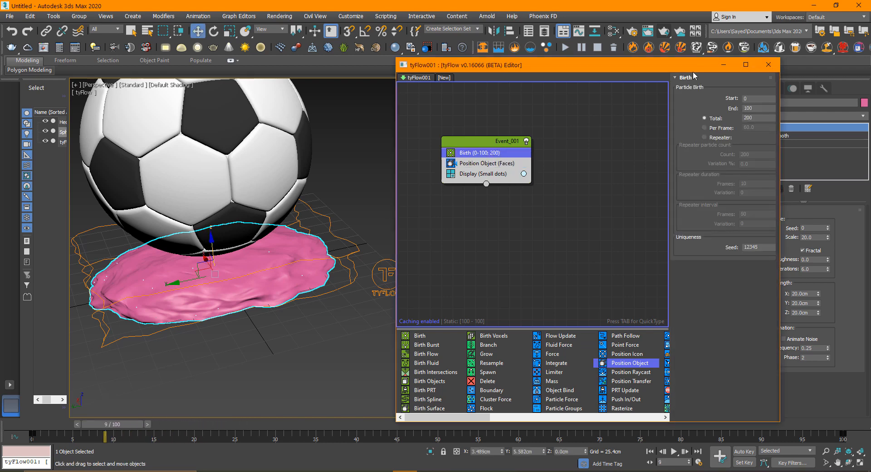
left_click_drag(666, 68, 612, 77)
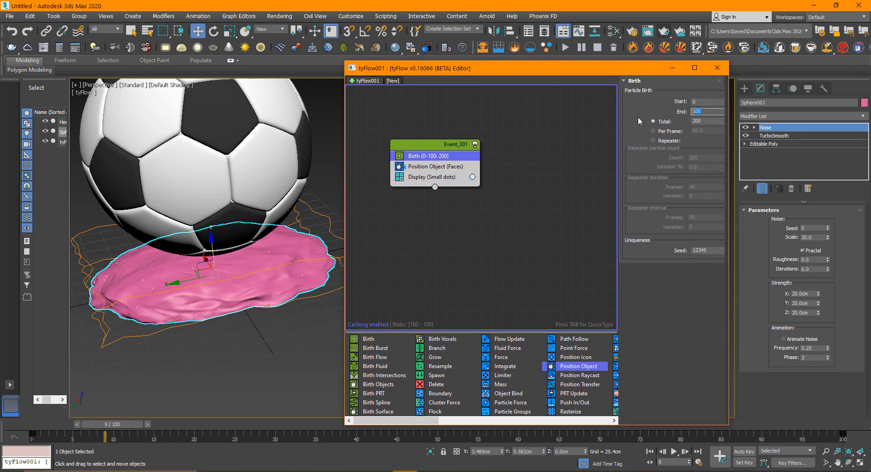
type("0")
key("Return")
left_click_drag(54, 427, 186, 426)
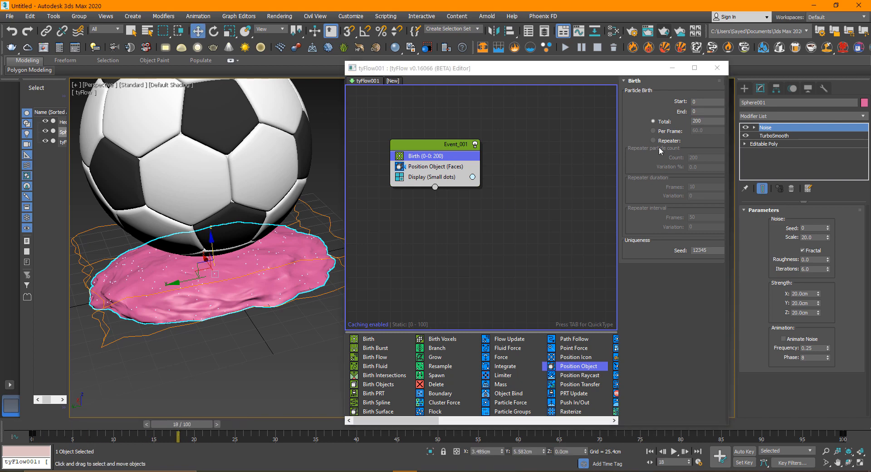
Step: Set the Birth operator's total to 2000 particles and move the editor clear of the base
left_click(705, 122)
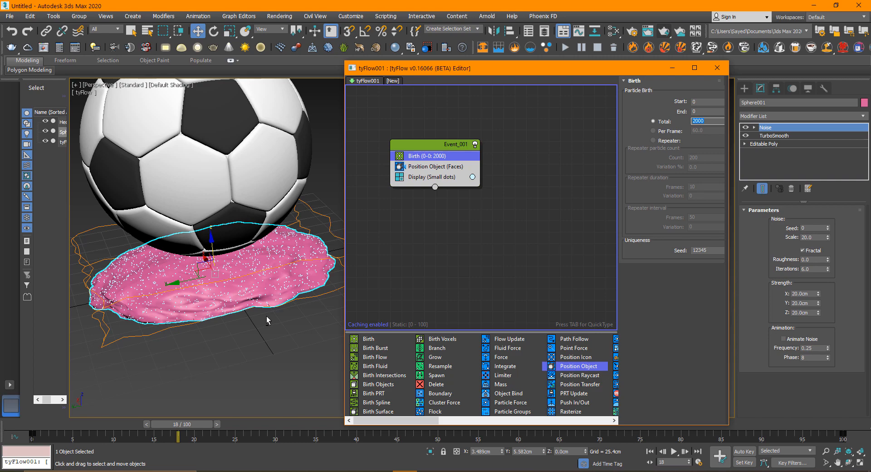
middle_click_drag(268, 320, 284, 287, "alt")
scroll(241, 306, "up", 3)
left_click_drag(405, 70, 458, 70)
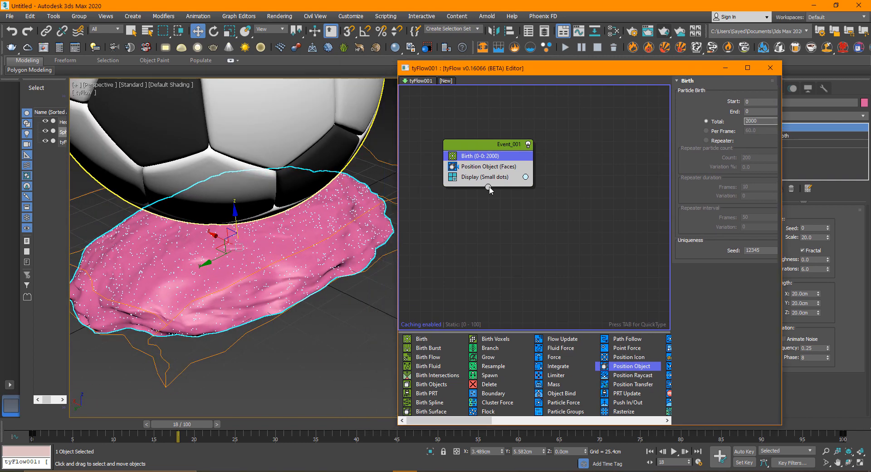
Step: Add a Shape operator to the event using the QuickType search
left_click(490, 191)
left_click_drag(485, 425, 571, 422)
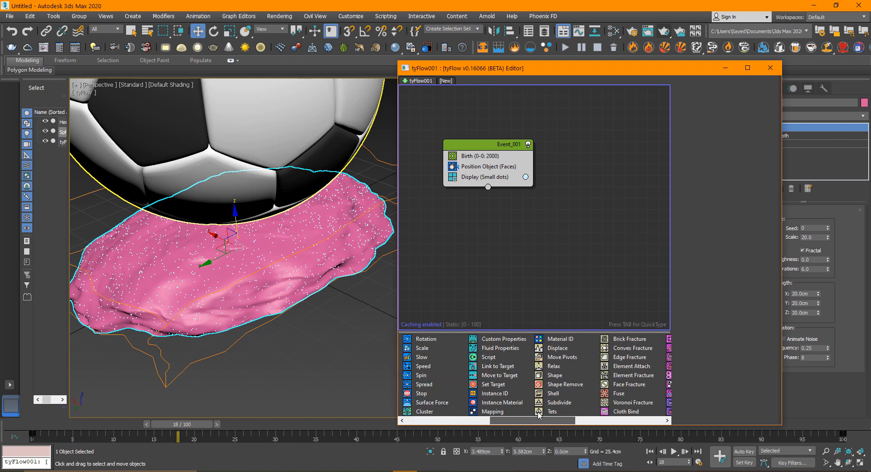
left_click(485, 150)
key("Tab")
type("shap")
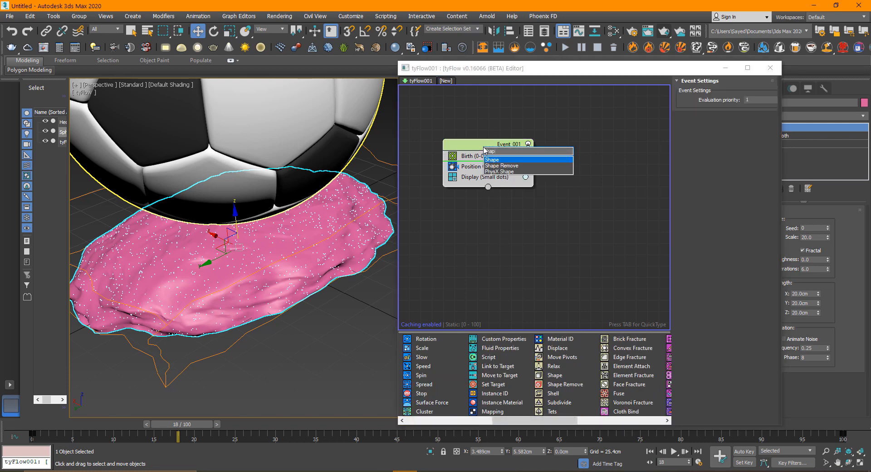
key("Return")
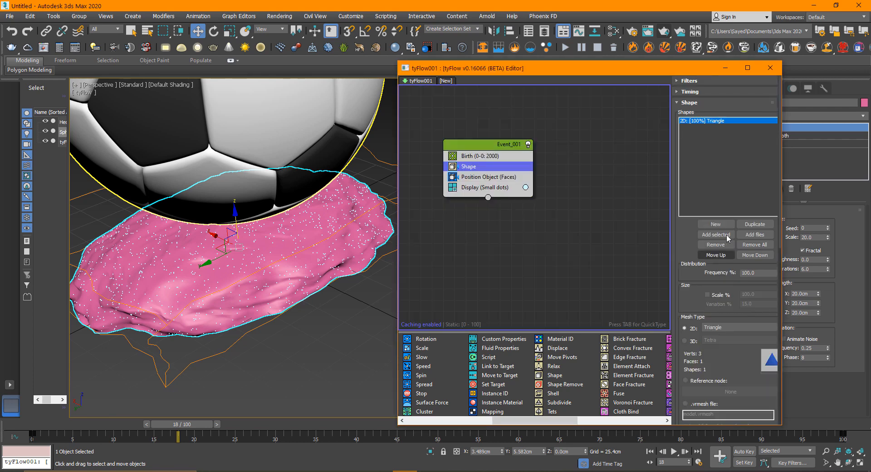
Step: Change the particle shape's mesh type to the 3D Chunks (Round) preset
left_click(689, 343)
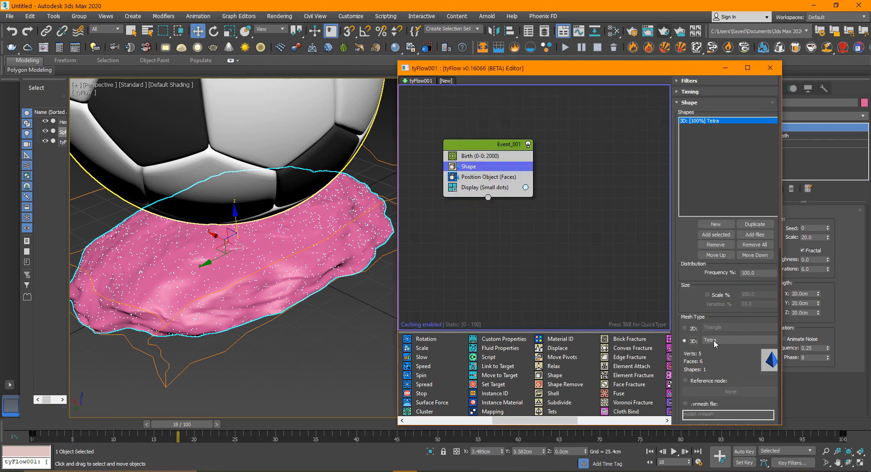
left_click(714, 340)
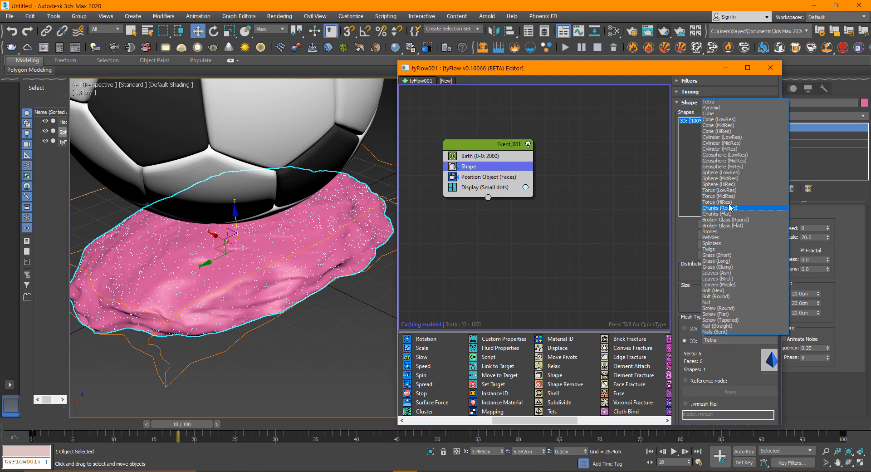
left_click(721, 208)
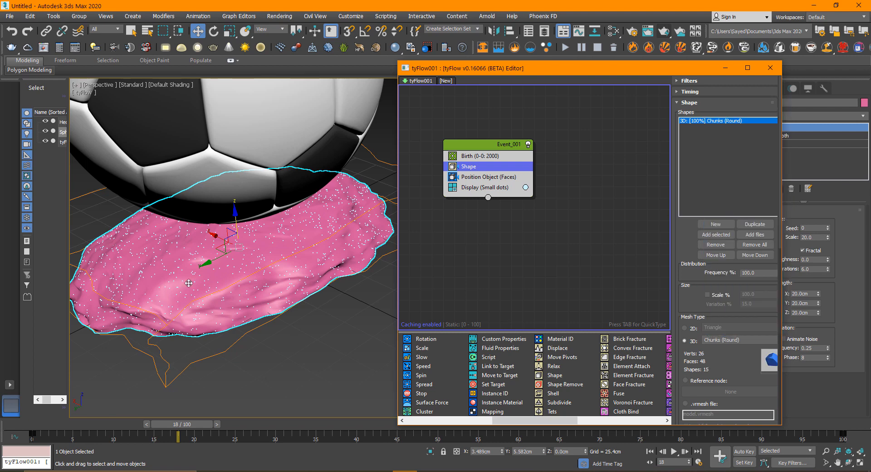
Step: Set the event's Display operator type to Geometry
left_click(468, 189)
left_click(701, 101)
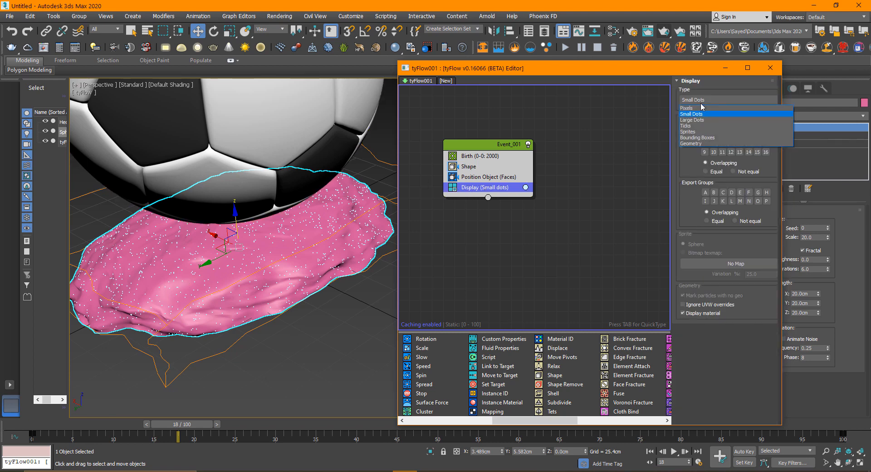
left_click(696, 144)
middle_click_drag(290, 293, 276, 274, "alt")
Step: Enable size scaling in the Shape operator and set the scale to 600%
left_click(471, 175)
left_click(472, 167)
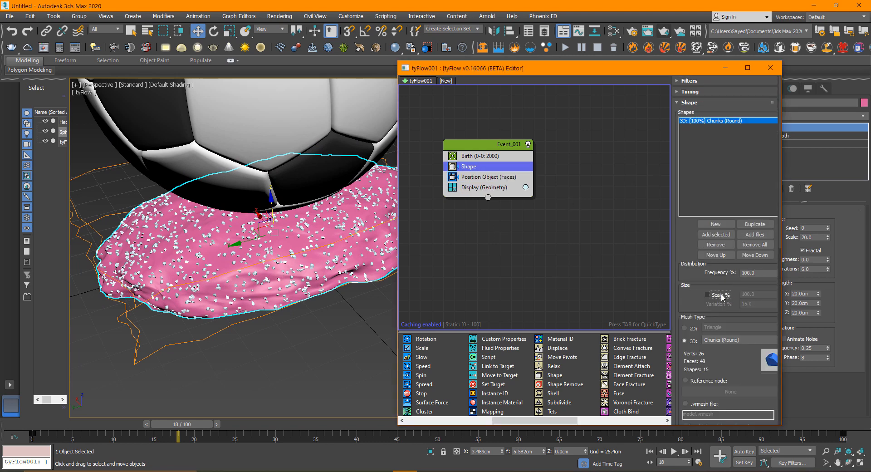
left_click(707, 294)
type("600")
key("Return")
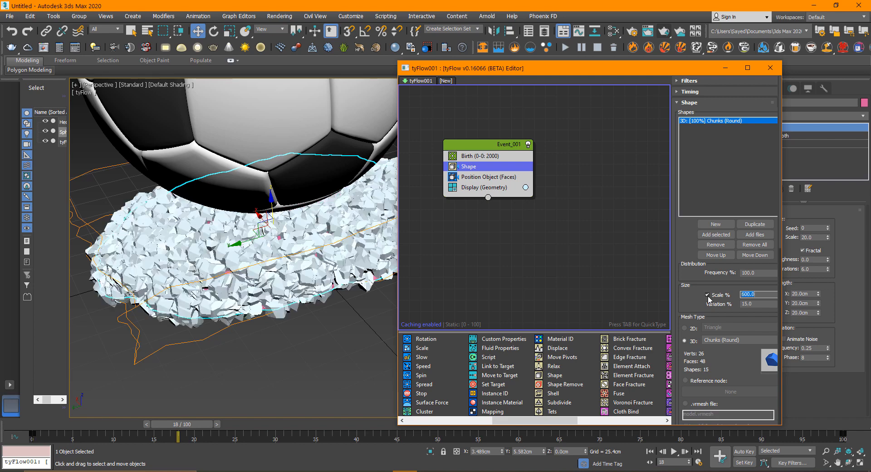
Step: Compare the chunk-covered base with the reference image Render_002.jpg
scroll(328, 339, "up", 5)
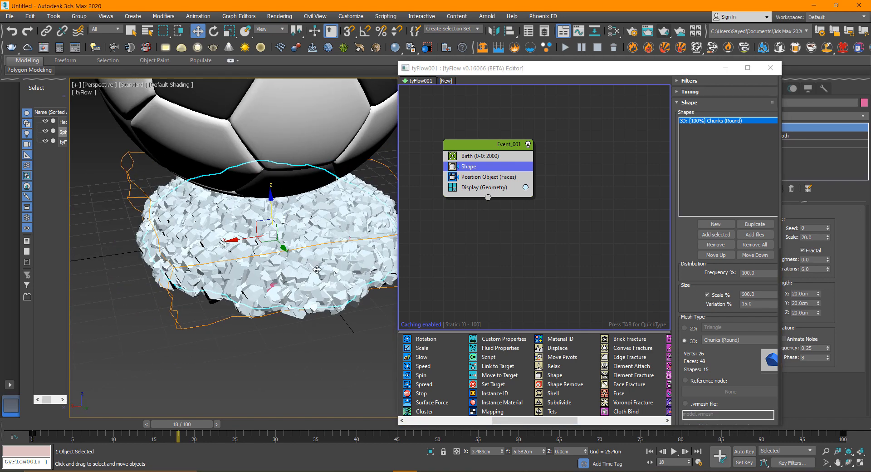
left_click(601, 471)
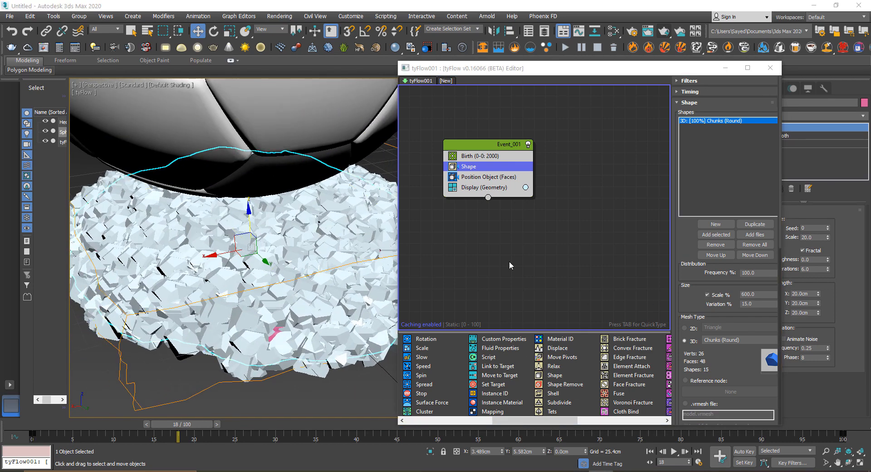
key("Right")
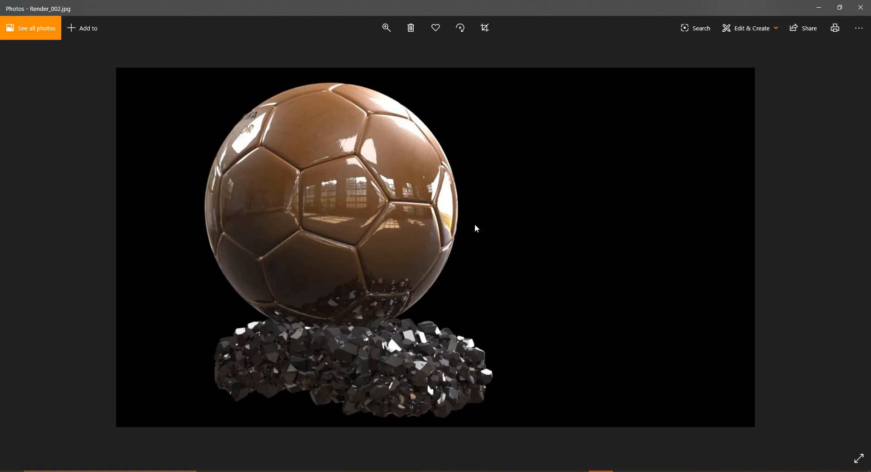
key("alt+Tab")
middle_click_drag(324, 305, 282, 253, "alt")
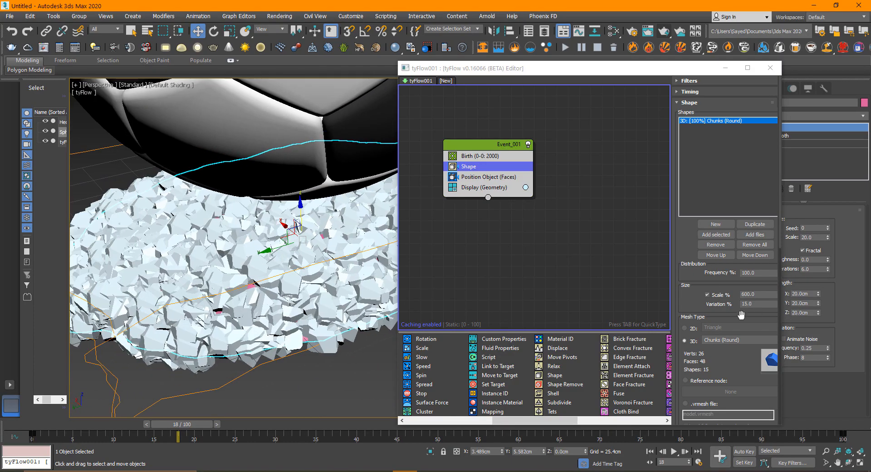
Step: Set the Shape operator's size variation to 60% and move the tyFlow editor window clear of the modifier settings
left_click(762, 303)
type("6")
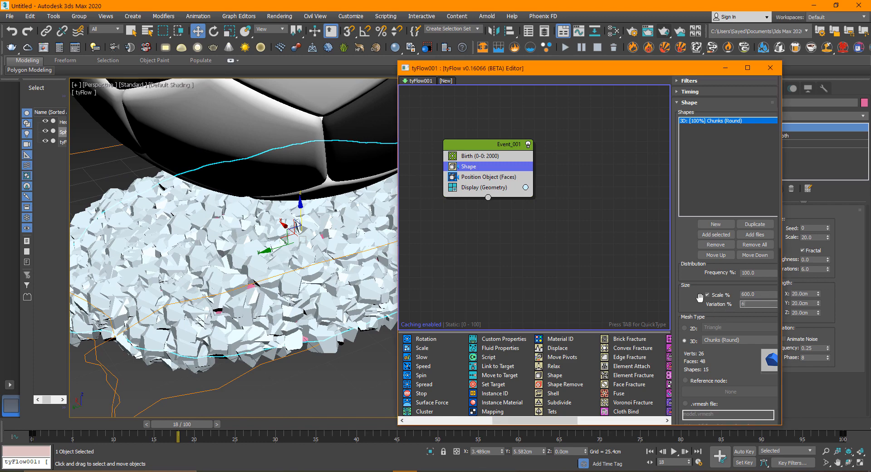
type("0")
key("Return")
middle_click_drag(186, 297, 213, 290, "alt")
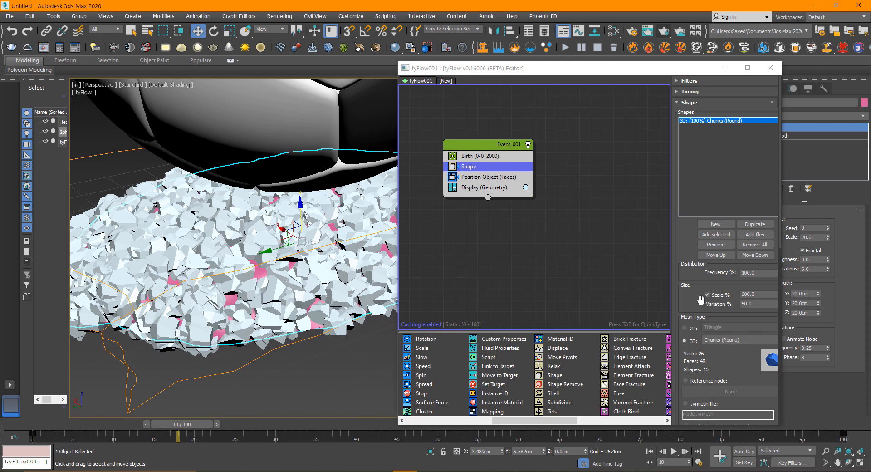
left_click_drag(599, 72, 514, 74)
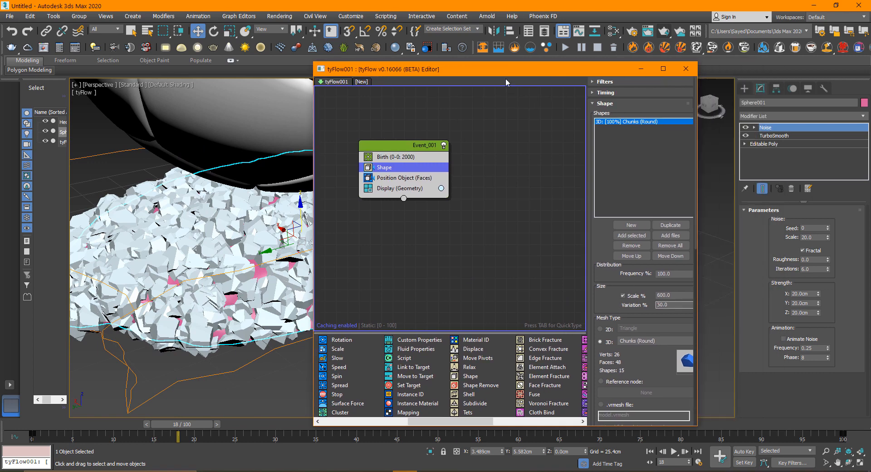
left_click(444, 244)
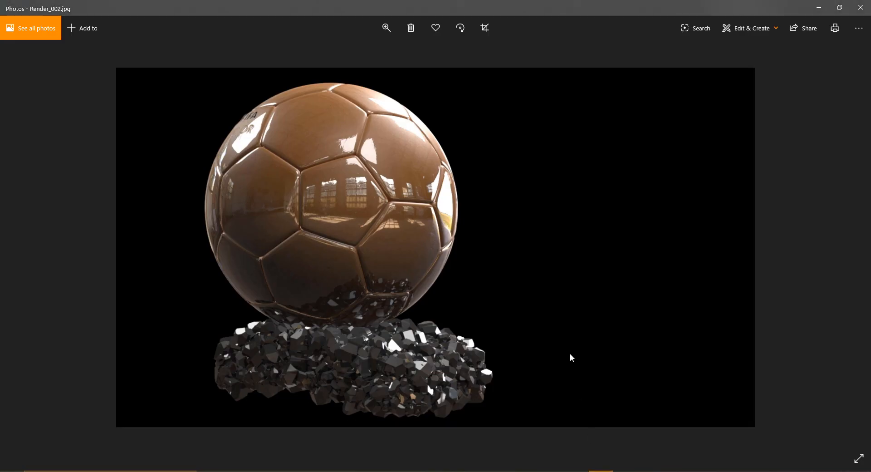
Step: Examine the rock base in the reference trophy renders, including Final_003.jpg, and return to the 3ds Max scene
key("Right")
key("Right")
key("Left")
key("Left")
key("Left")
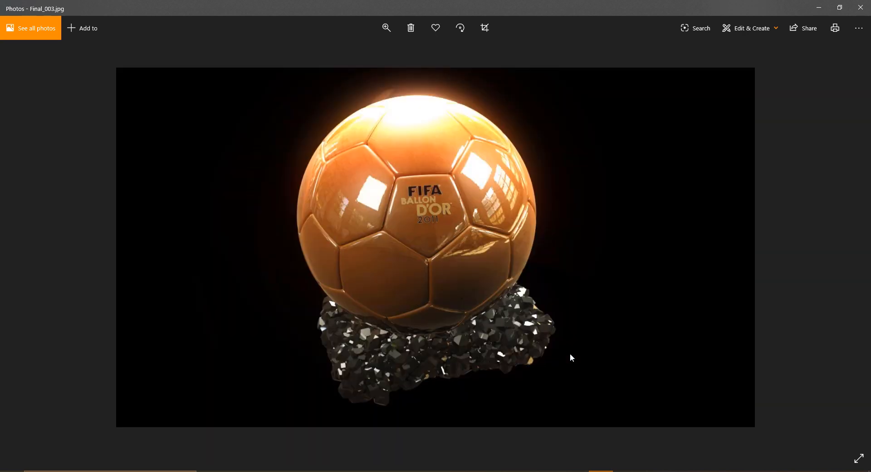
key("Right")
key("Left")
key("Left")
key("Right")
key("Right")
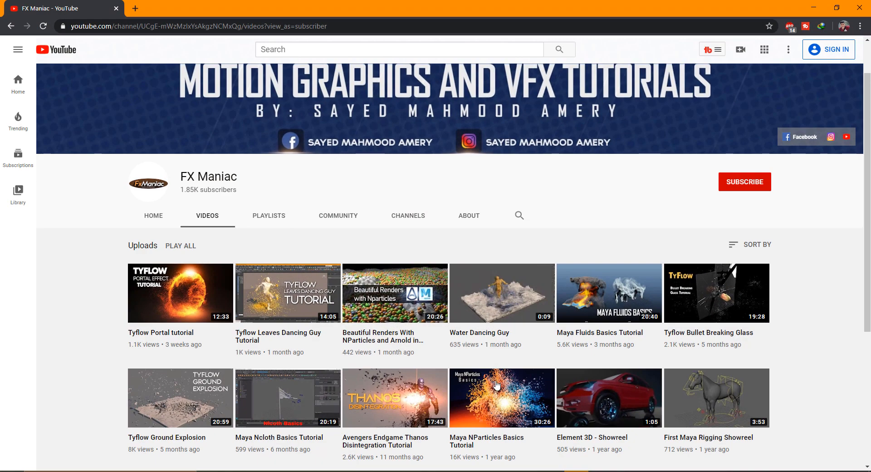
left_click(405, 471)
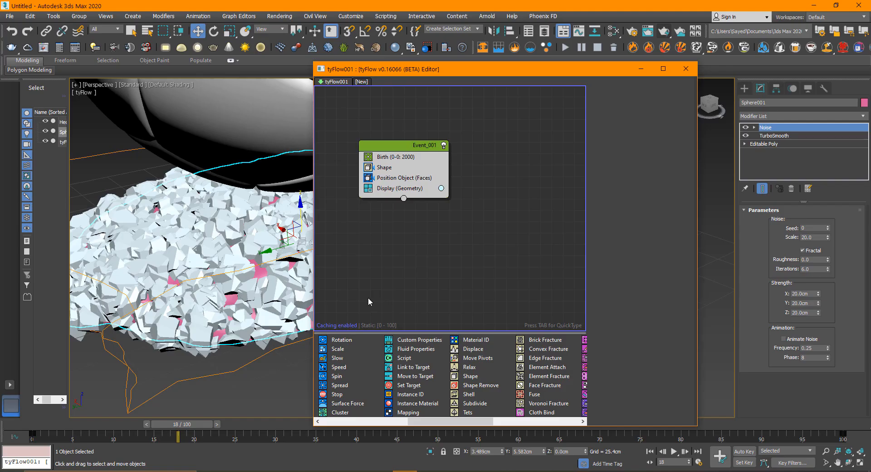
Step: Add a Scale operator to Event_001 and place it directly below the Shape operator
left_click(397, 147)
key("Tab")
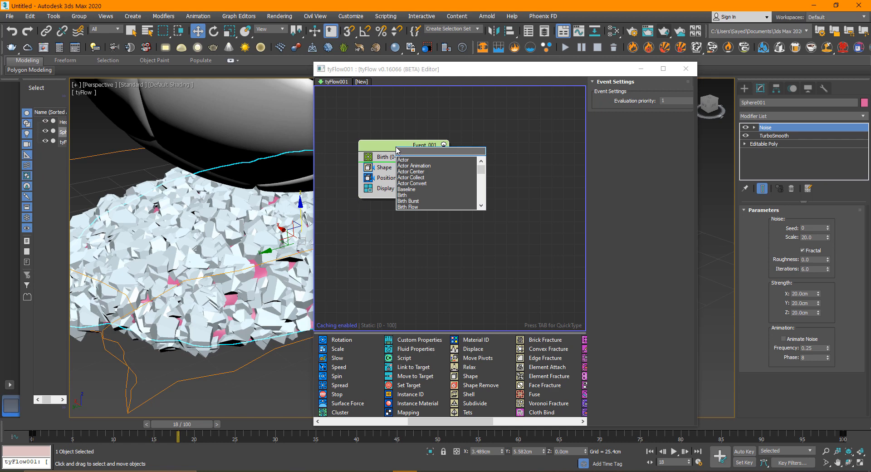
type("scale")
key("Return")
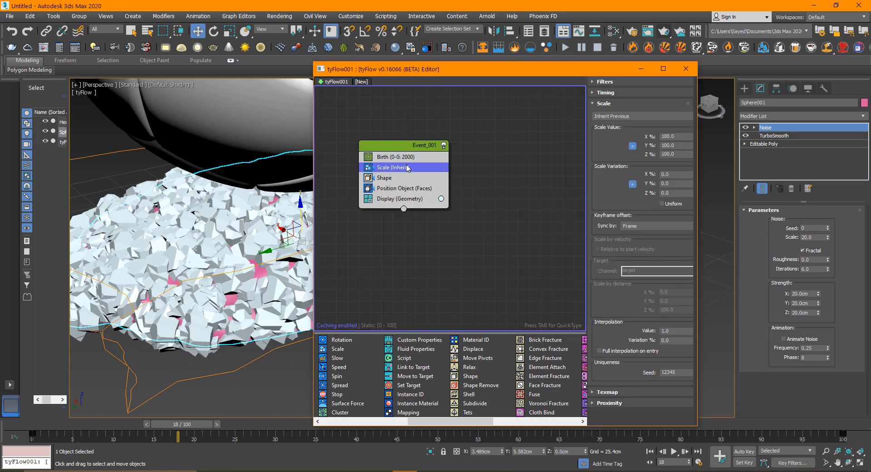
left_click_drag(402, 169, 447, 186)
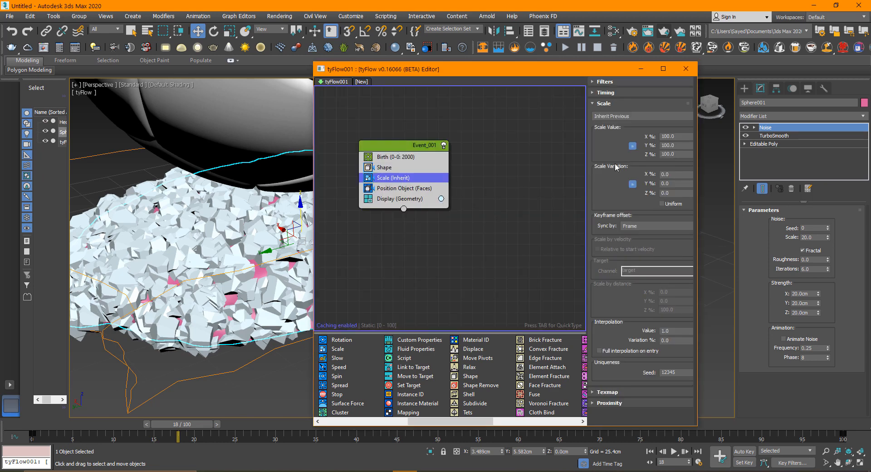
Step: Try a uniform scale value of 200% in the Scale operator, and set it back to 100%
left_click_drag(680, 135, 637, 135)
type("200")
key("Return")
left_click(260, 236)
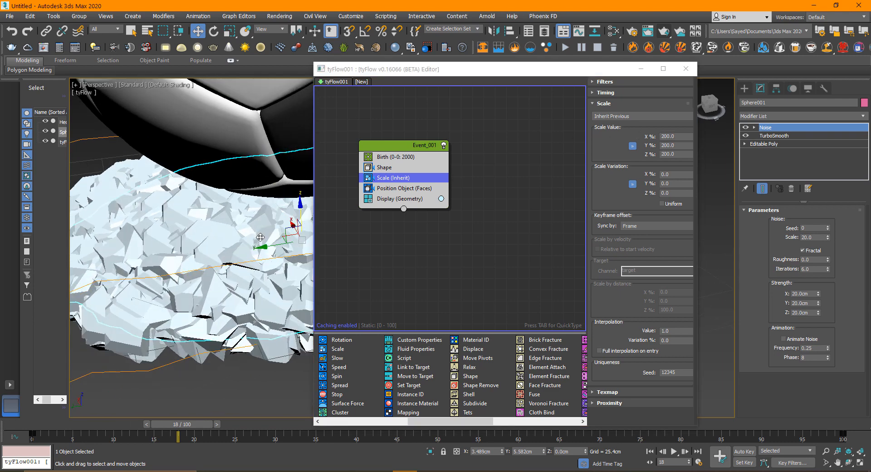
left_click_drag(677, 136, 639, 135)
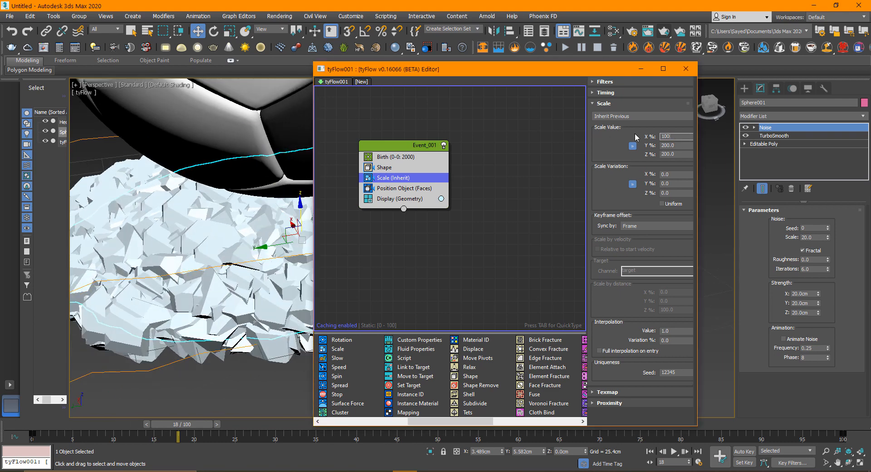
type("100")
key("Return")
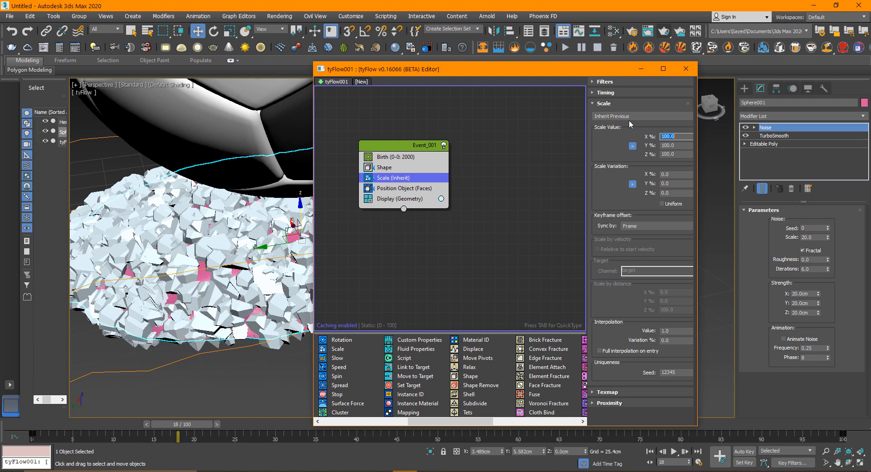
Step: Unlink the scale value axes in the Scale operator and set the Y scale to 200%
left_click(632, 146)
left_click(684, 146)
type("200")
key("Return")
mouse_move(191, 313)
middle_mouse_down("alt")
mouse_move(188, 320)
mouse_move(198, 293)
mouse_move(193, 324)
mouse_move(182, 291)
mouse_move(188, 315)
middle_mouse_up("alt")
middle_click_drag(254, 307, 208, 302, "alt")
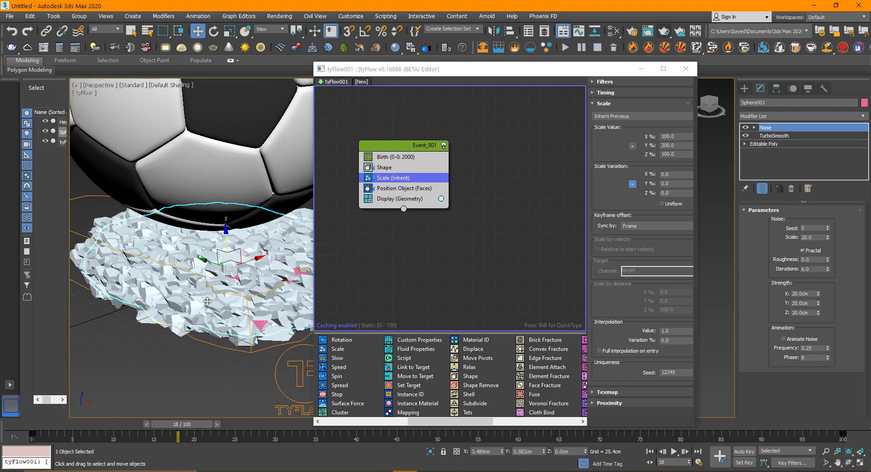
Step: Set the Scale operator's Y and Z scale values to 120% each
double_click(680, 146)
type("120")
key("Return")
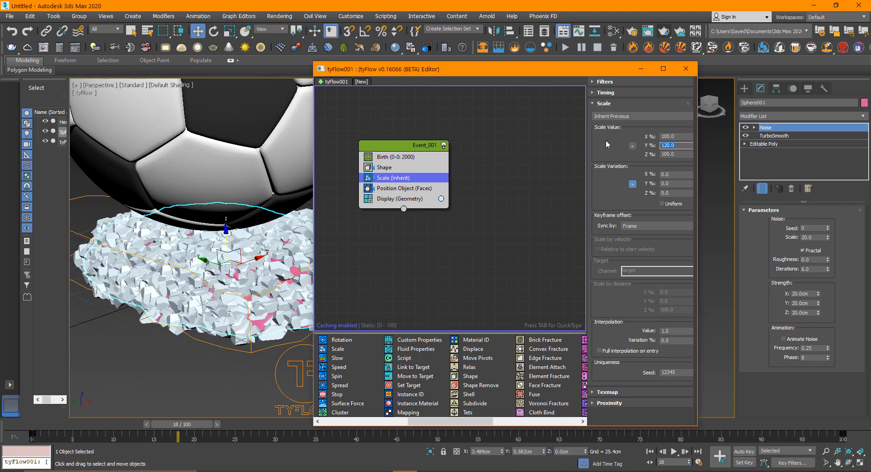
key("Tab")
type("120")
key("Return")
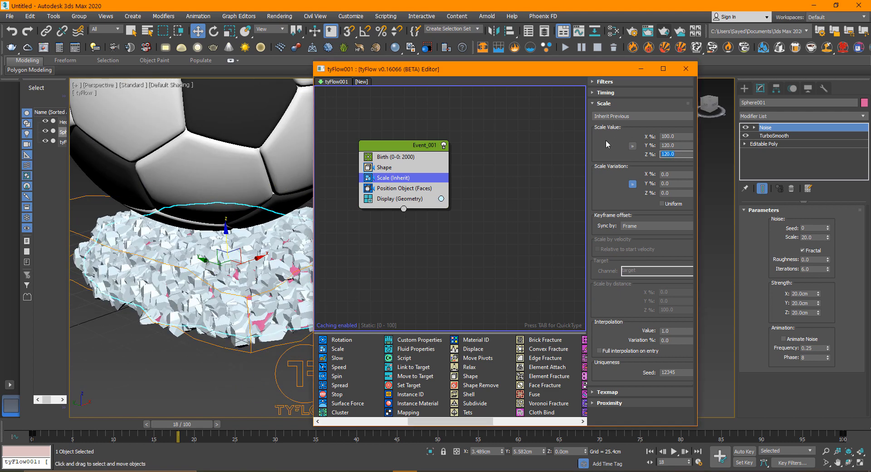
Step: Try a Z scale value of 300% on the chunk particles
type("300")
key("Return")
scroll(216, 302, "up", 2)
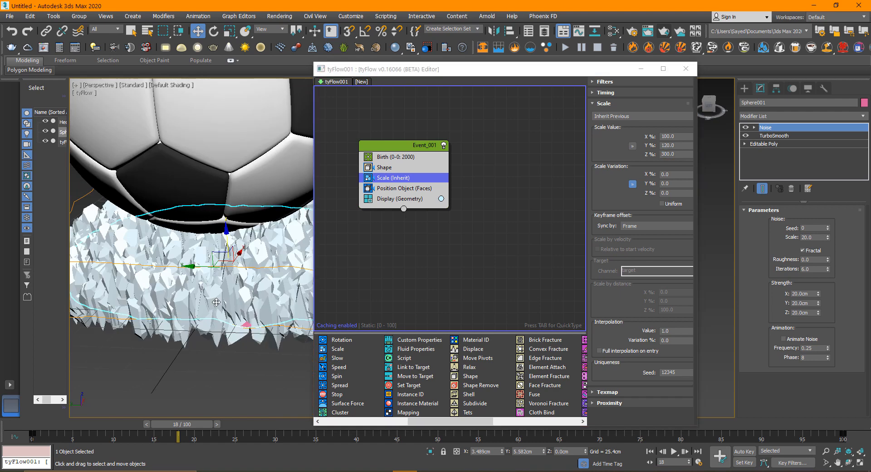
middle_click_drag(216, 301, 254, 304, "alt")
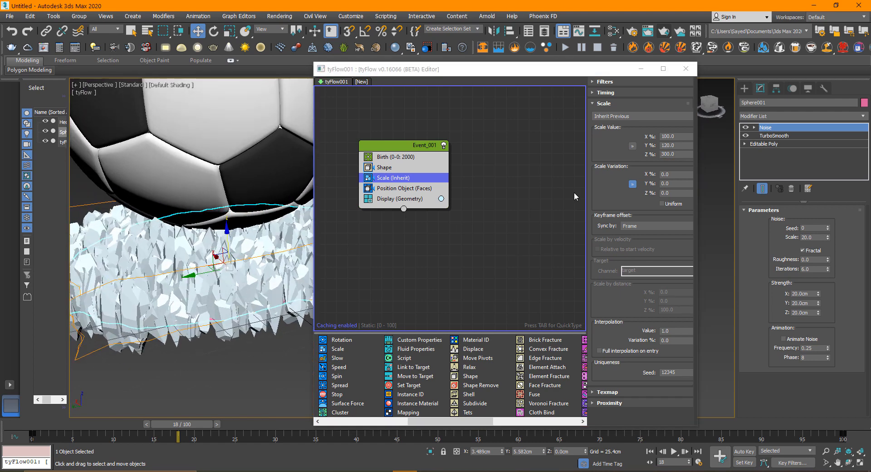
Step: Set the Scale operator's Z scale value to 110% and its X scale value to 140%
double_click(673, 154)
type("110")
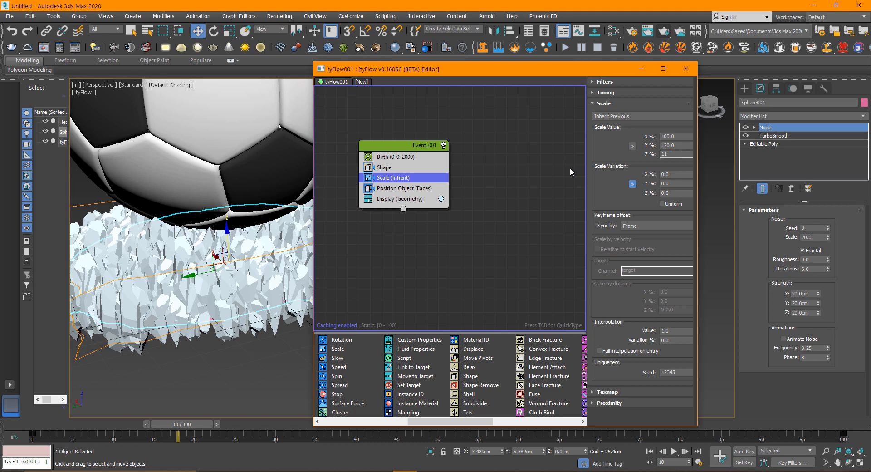
key("Return")
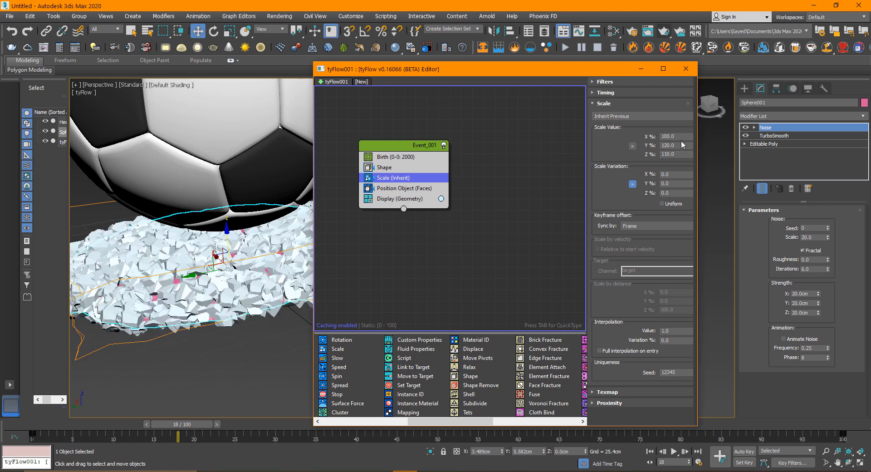
left_click(680, 137)
type("140")
key("Return")
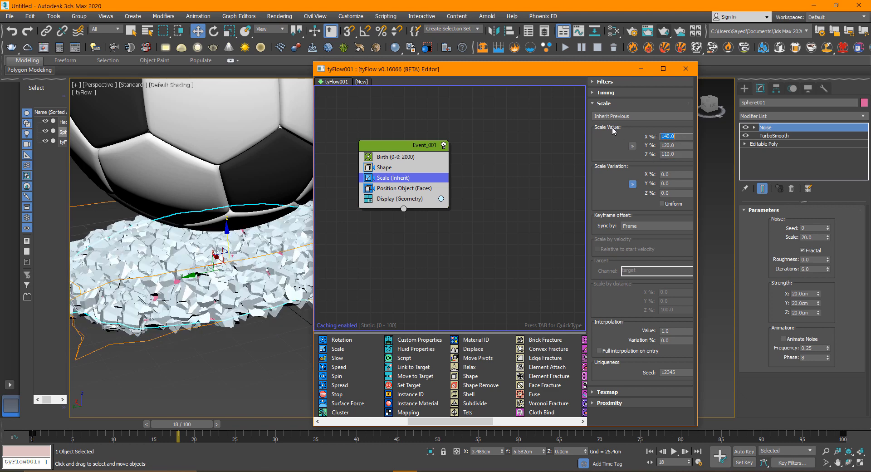
middle_click_drag(275, 283, 210, 290, "alt")
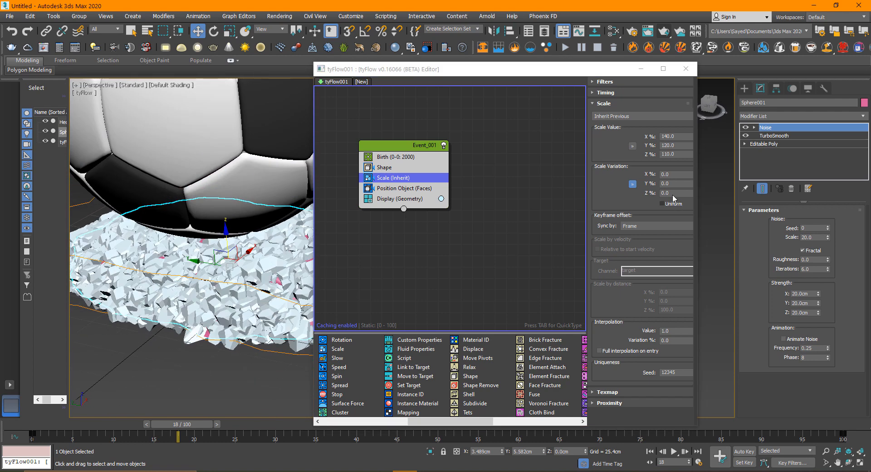
Step: Set the Scale operator's linked scale variation to 70% on all three axes
left_click(676, 174)
key("Return")
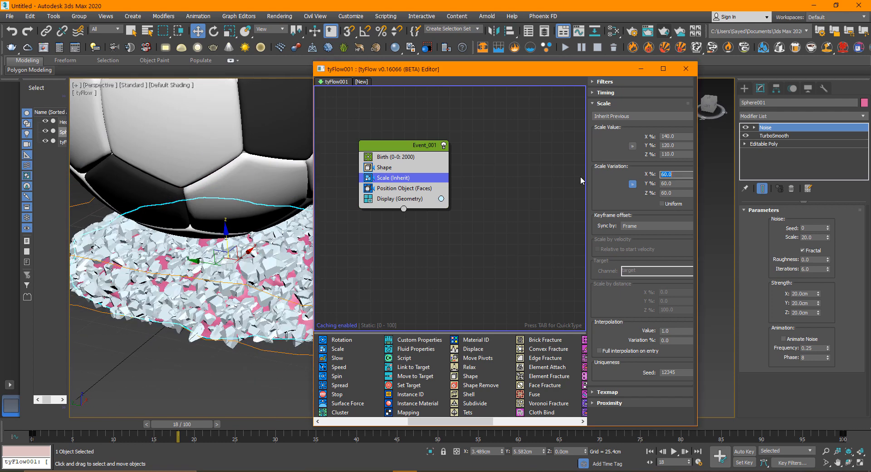
type("70")
key("Return")
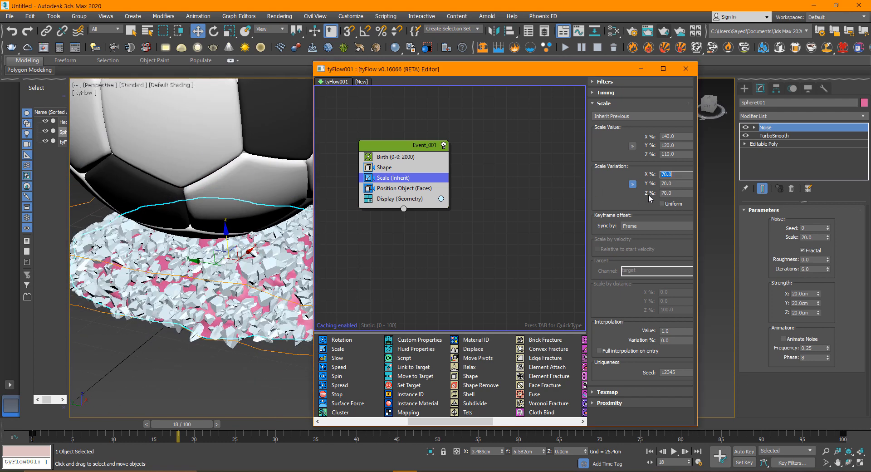
middle_click_drag(195, 272, 272, 261, "alt")
left_click(405, 233)
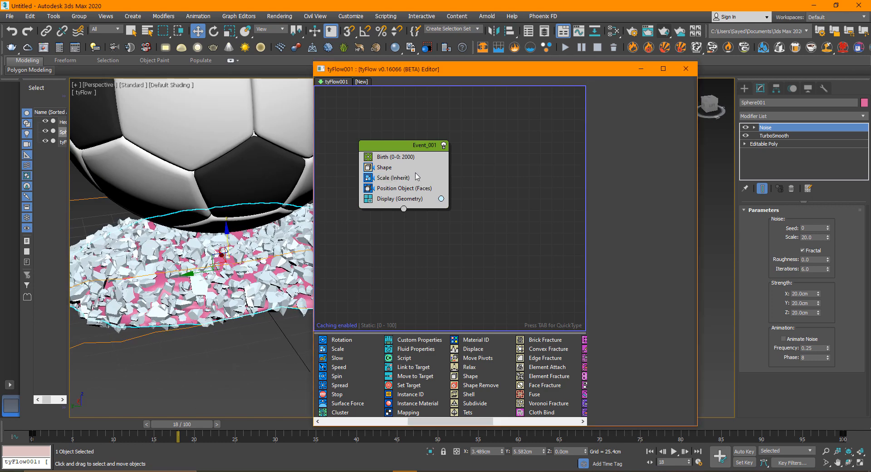
Step: Add a Rotation operator directly below Birth in Event_001 to randomize the chunks' orientation
left_click(414, 152)
key("Tab")
type("ro")
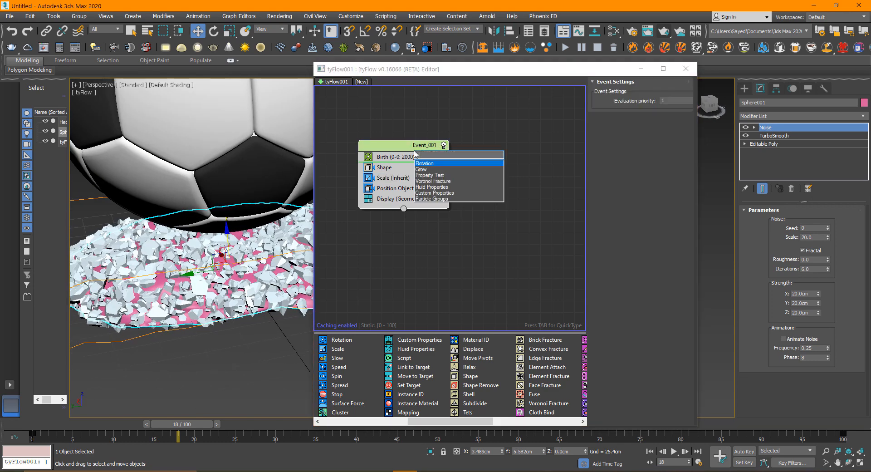
key("Return")
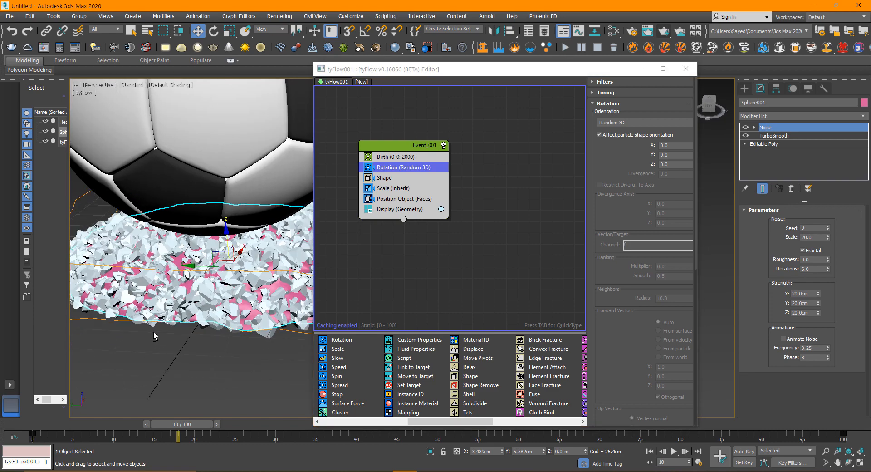
middle_click_drag(217, 328, 238, 346)
left_click(416, 254)
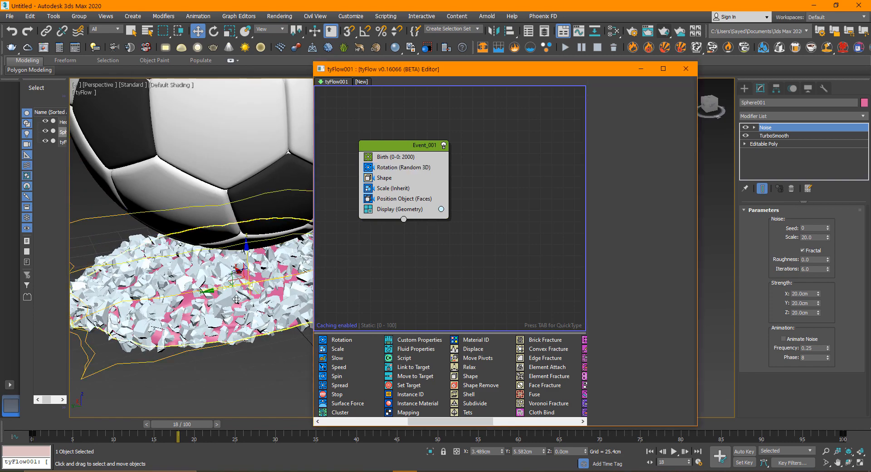
middle_click_drag(218, 291, 321, 244, "alt")
Step: Increase the Shape operator's size scale to 660%
left_click(395, 178)
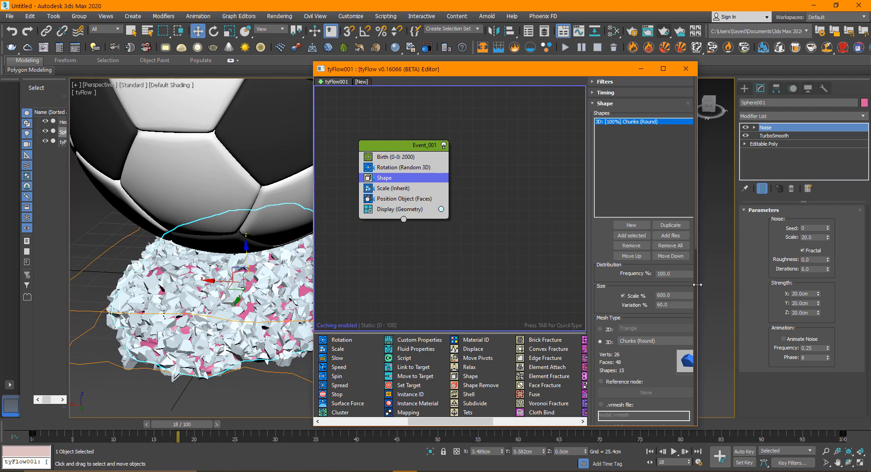
double_click(673, 296)
type("660")
key("Return")
middle_click_drag(281, 313, 239, 328, "alt")
Step: Set the Birth operator's total particle count to 4000
left_click(407, 157)
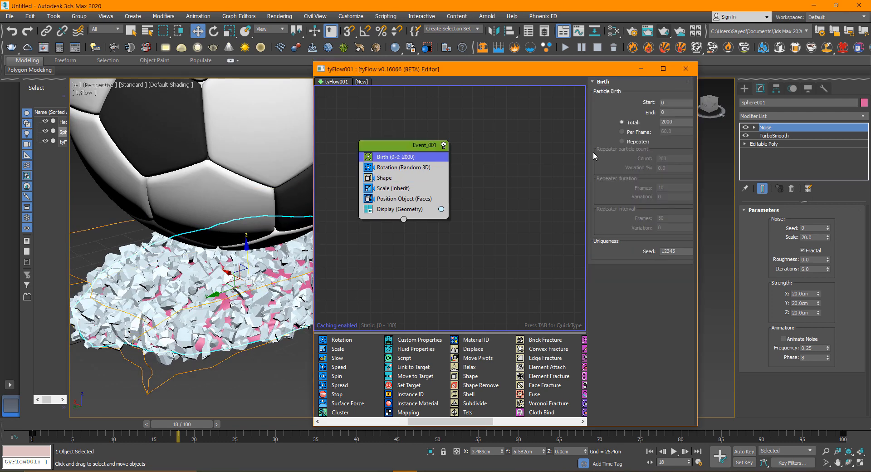
double_click(670, 121)
type("4000")
key("Return")
middle_click_drag(223, 309, 199, 308, "alt")
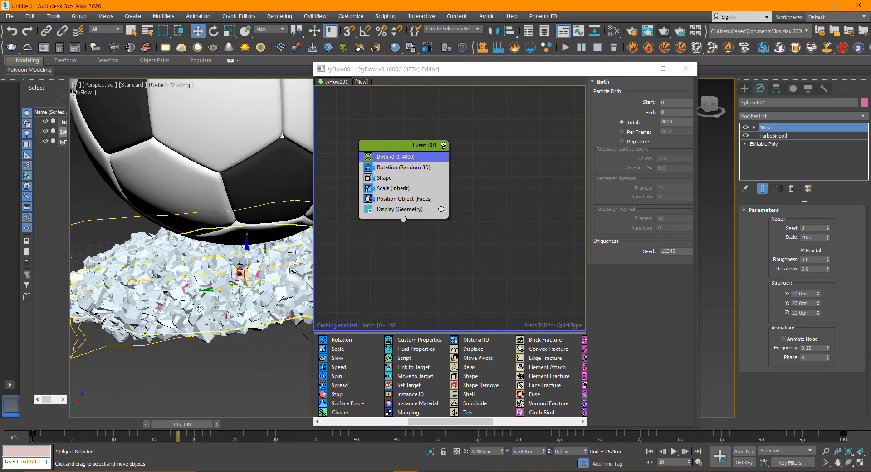
Step: Reduce the Birth operator's total particle count to 3000 and close the tyFlow editor
double_click(682, 121)
type("3000")
key("Return")
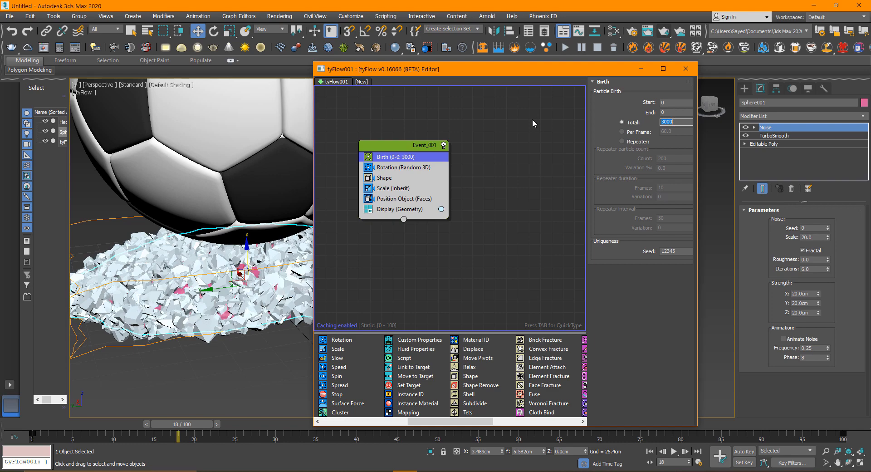
left_click(686, 69)
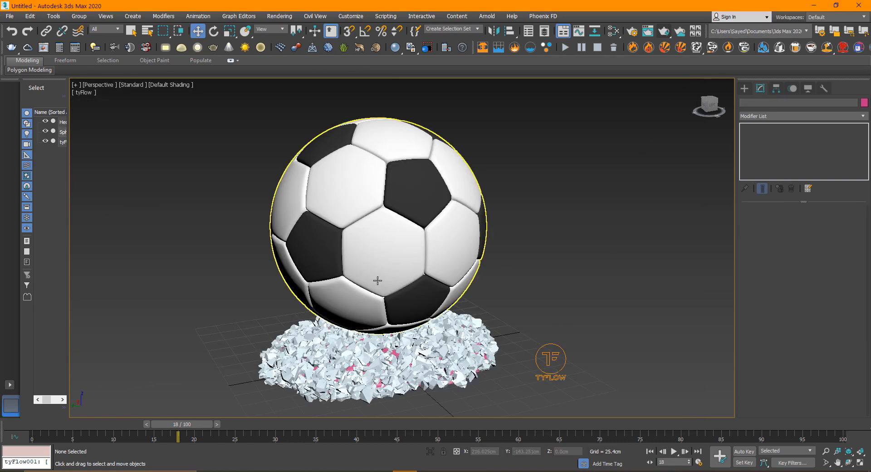
Step: Choose V-Ray Next, update 3.1 as the renderer in the render setup and close the setup
middle_click_drag(378, 280, 367, 305, "alt")
left_click(279, 17)
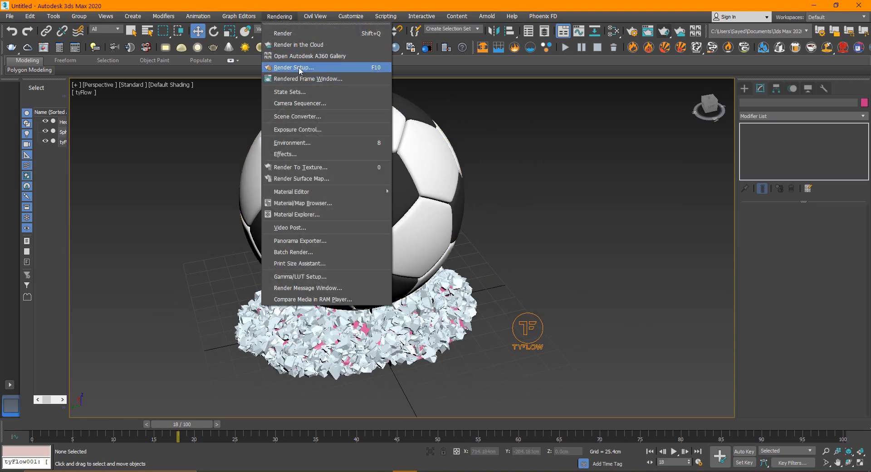
left_click(299, 67)
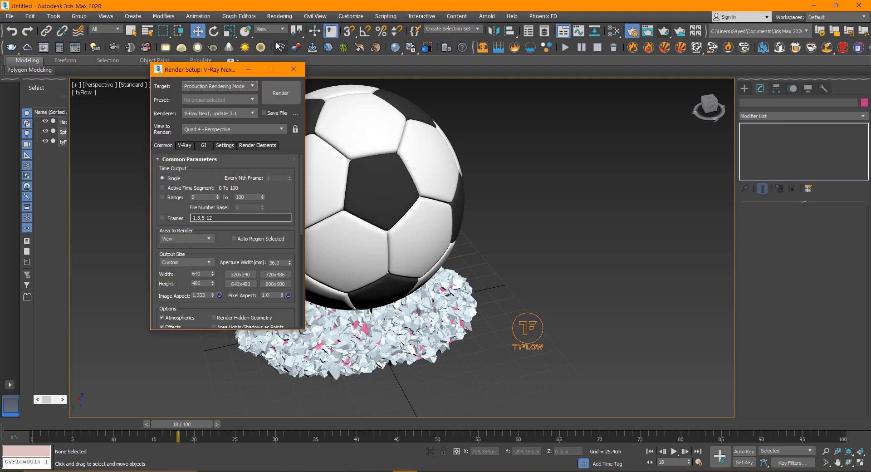
left_click(200, 114)
left_click(220, 159)
left_click(294, 69)
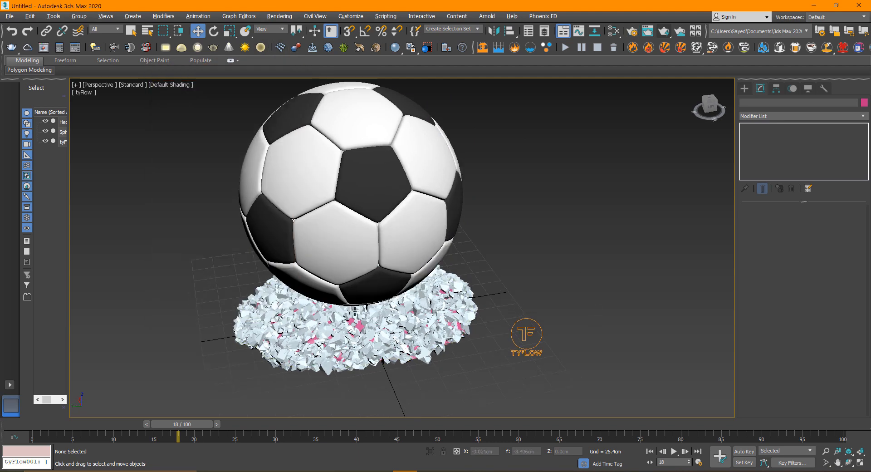
Step: Create a V-Ray plane light about 221 cm long and 297 cm wide on the ground beside the trophy
scroll(316, 221, "down", 3)
left_click(744, 88)
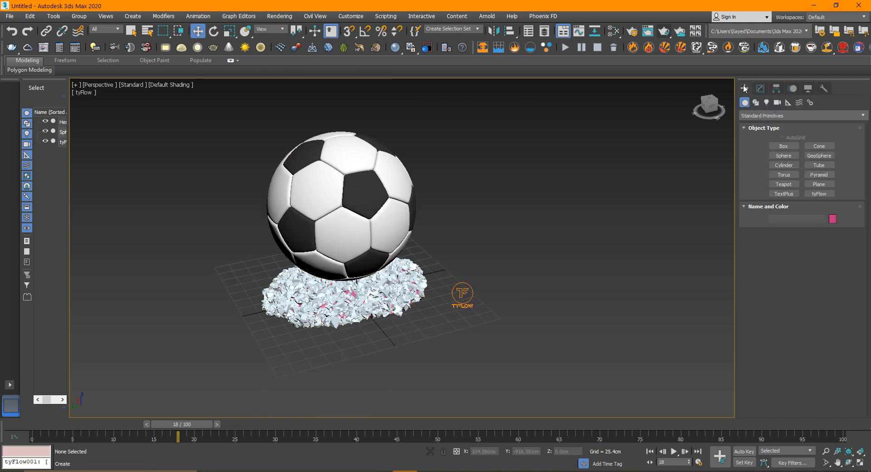
left_click(760, 116)
left_click(767, 102)
left_click(760, 115)
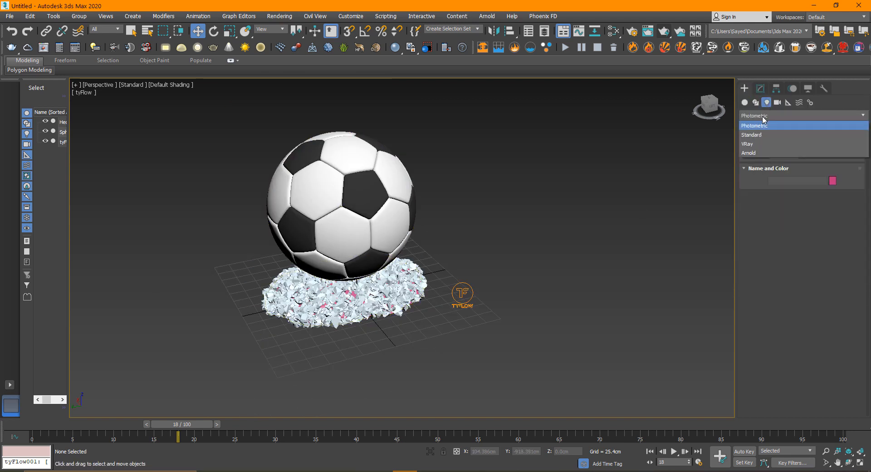
left_click(758, 143)
left_click(783, 146)
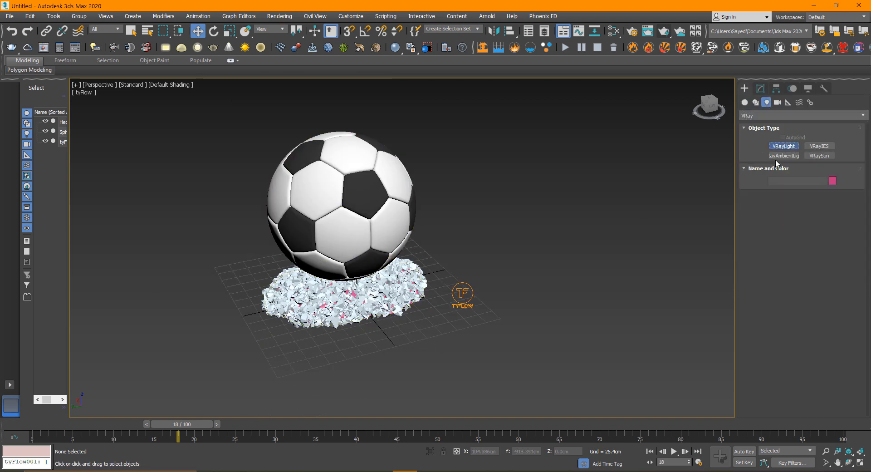
middle_click_drag(498, 291, 423, 281)
left_click_drag(335, 316, 586, 342)
Step: Raise the plane light to a height of about 294 cm and rotate it to face the ball
key("w")
left_click_drag(464, 296, 489, 204)
key("e")
middle_click_drag(409, 260, 431, 217, "alt")
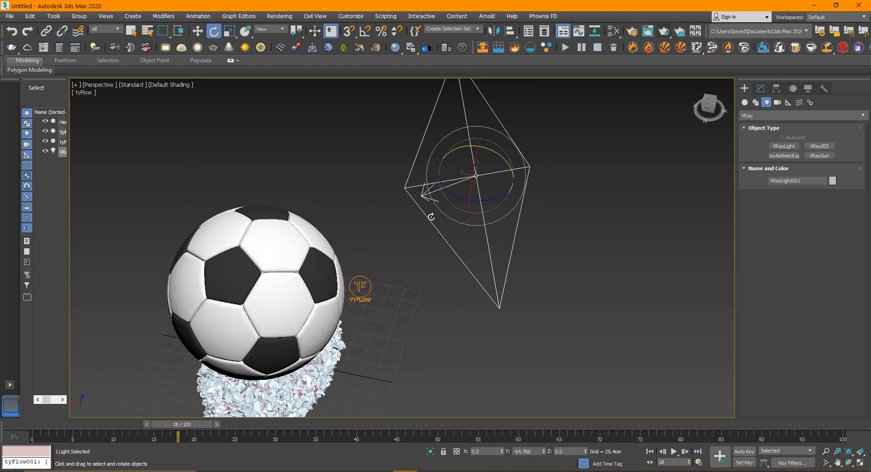
left_click_drag(492, 199, 515, 195)
key("w")
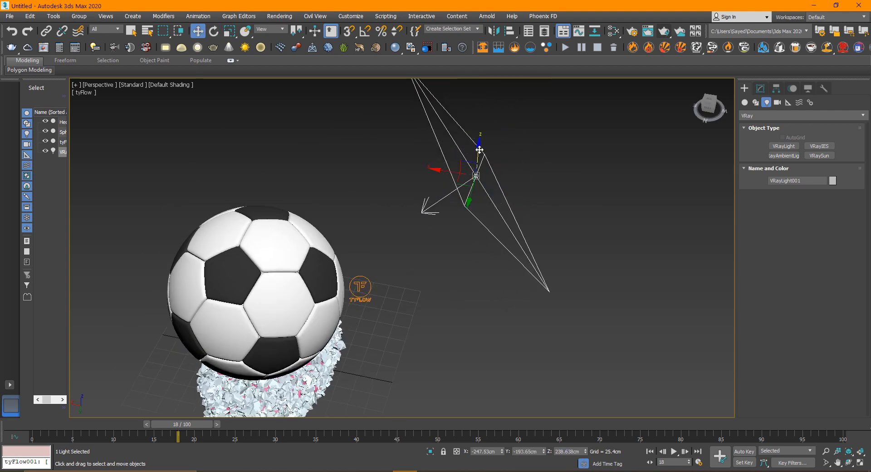
left_click_drag(479, 149, 482, 117)
Step: Make the V-Ray light targeted and move it farther out to about Y -392 cm and Z 400 cm
left_click(761, 89)
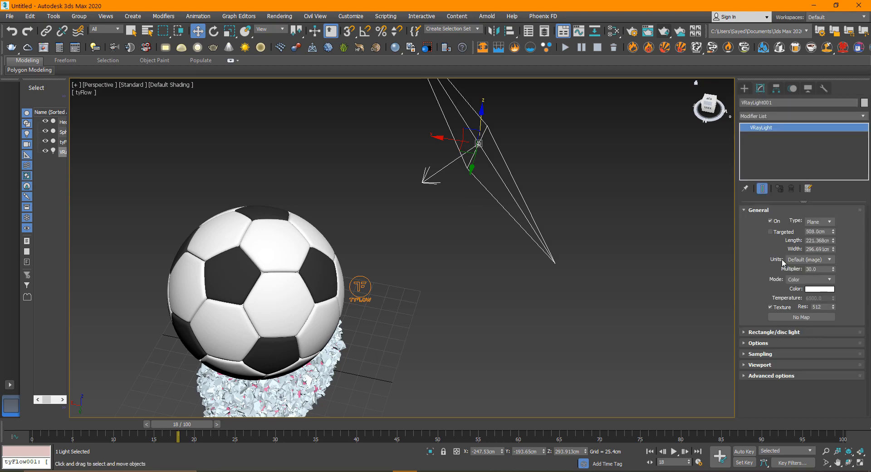
left_click(770, 232)
middle_click_drag(513, 297, 412, 270, "alt")
scroll(423, 268, "down", 4)
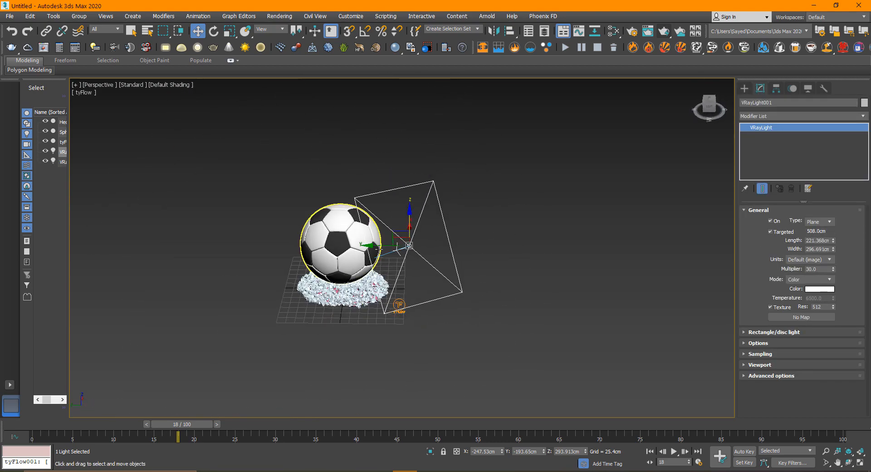
left_click_drag(382, 245, 458, 242)
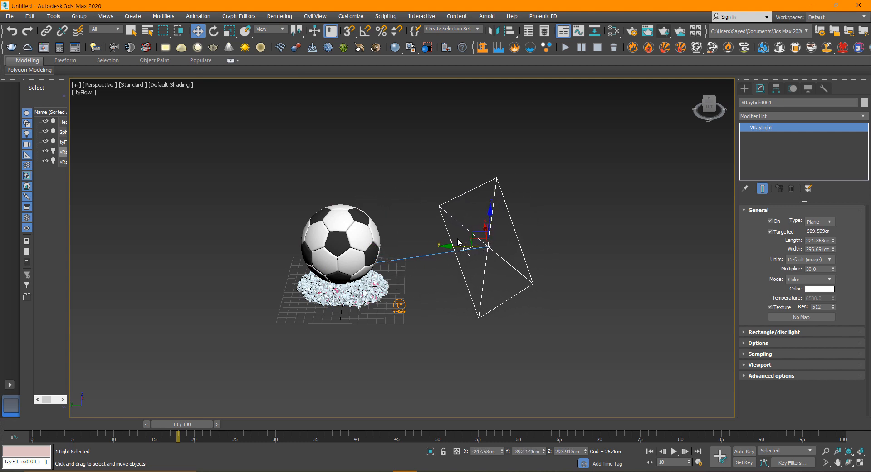
left_click(488, 212)
left_click(490, 219)
left_click_drag(489, 211, 490, 170)
Step: Make the light invisible and copy it to the ball's opposite side, at about Y 398 cm
left_click(770, 347)
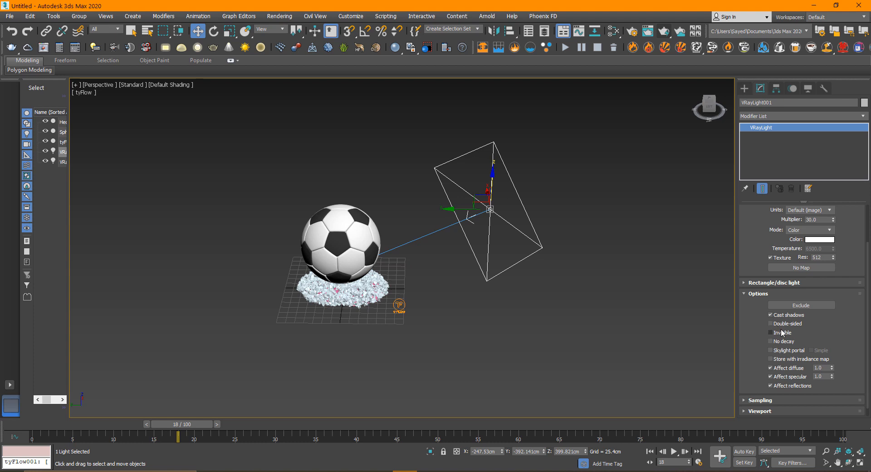
middle_click_drag(708, 353, 478, 234, "alt")
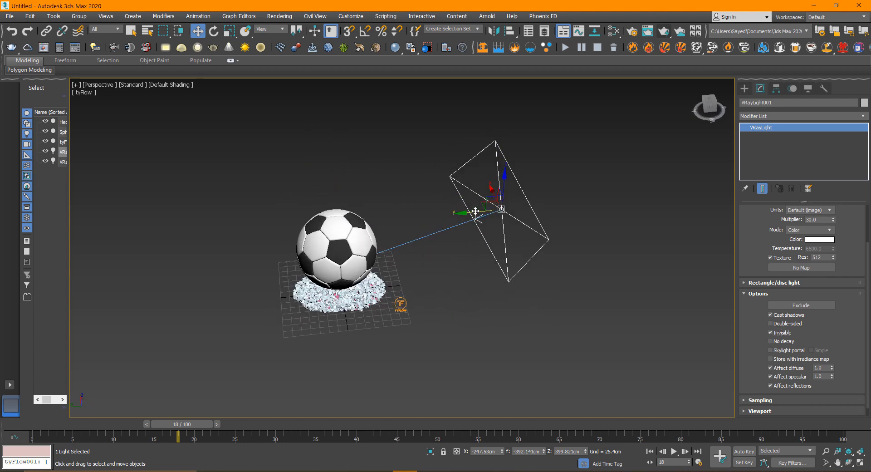
mouse_move(475, 211)
left_mouse_down("shift")
mouse_move(391, 207)
mouse_move(148, 235)
left_mouse_up("shift")
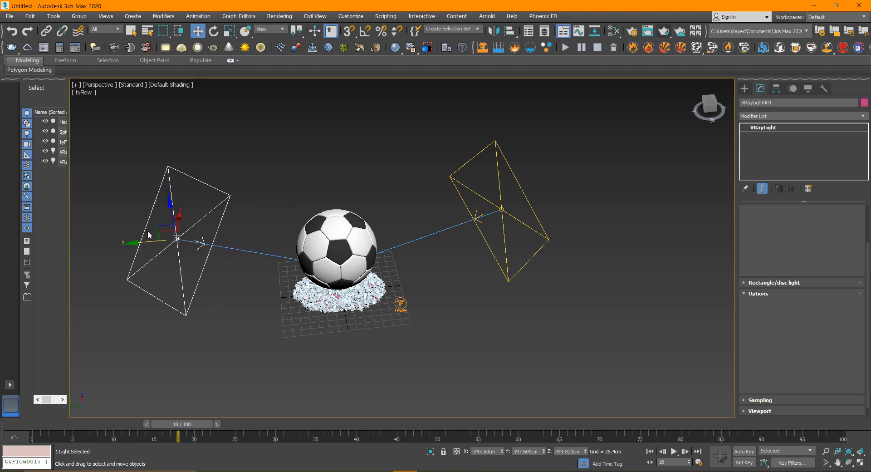
left_click(435, 278)
Step: Copy the second V-Ray light along X to the other side of the trophy, at about X 386 cm
middle_click_drag(427, 275, 447, 287, "alt")
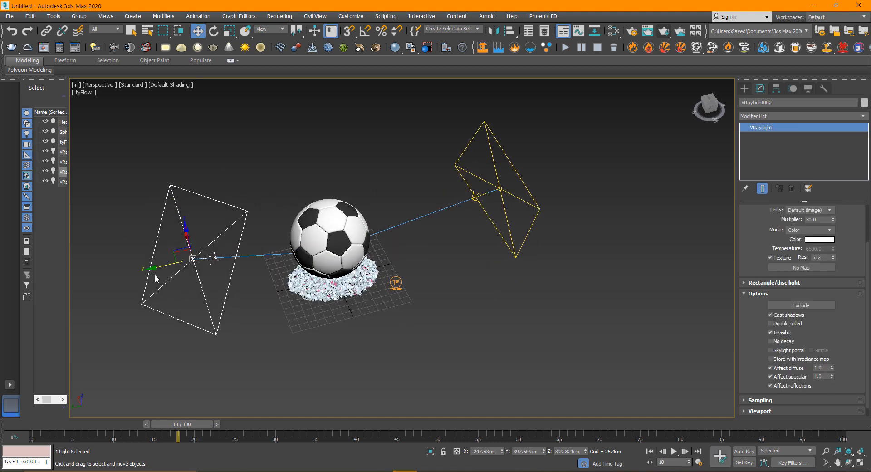
mouse_move(183, 234)
middle_mouse_down("alt")
mouse_move(203, 278)
mouse_move(175, 239)
middle_mouse_up("alt")
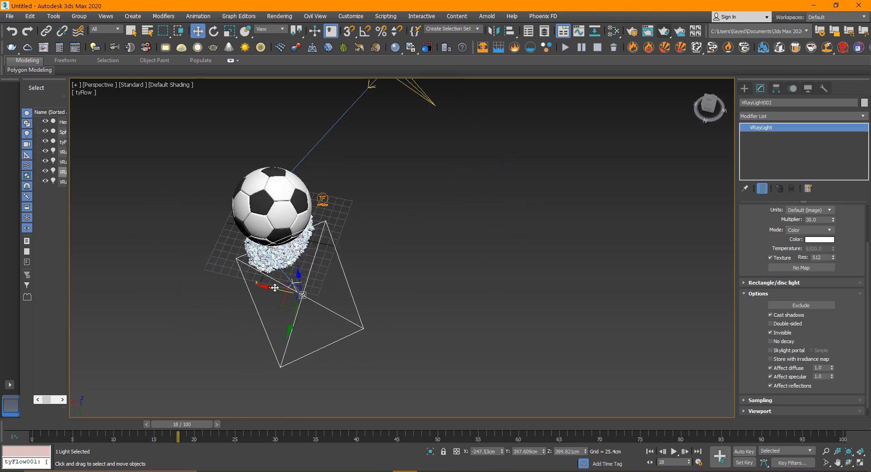
left_click_drag(174, 239, 77, 231, "shift")
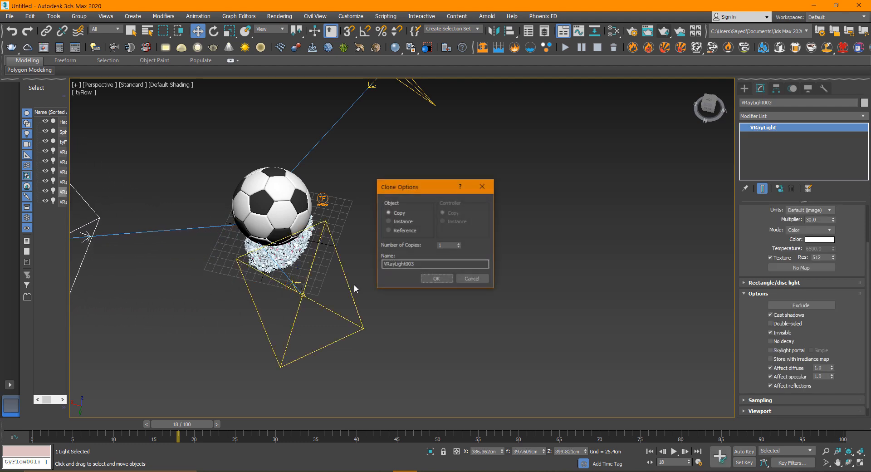
left_click(435, 278)
Step: Frame the soccer ball in the perspective viewport and switch its shading quality to High Quality
left_click(284, 211)
key("z")
mouse_move(383, 276)
middle_mouse_down("alt")
mouse_move(351, 253)
mouse_move(374, 264)
middle_mouse_up("alt")
left_click(134, 85)
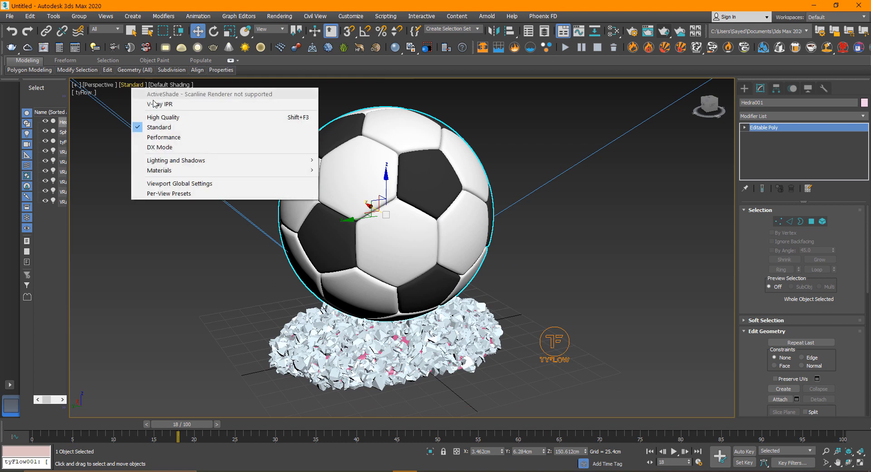
left_click(152, 116)
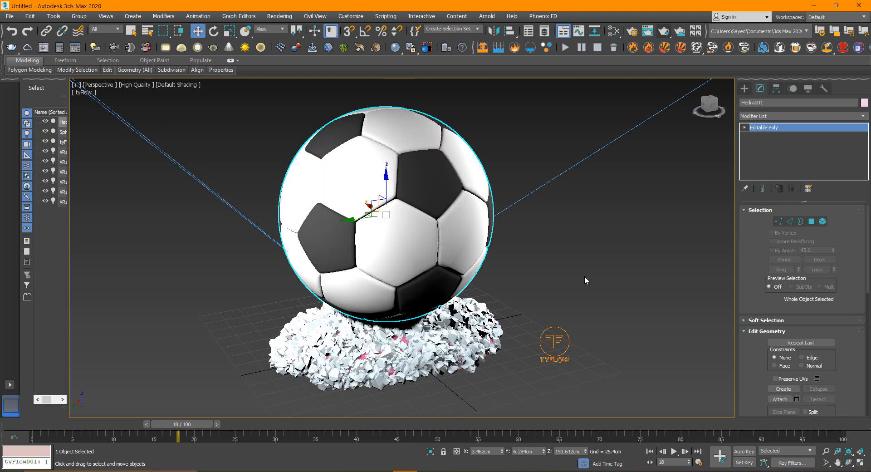
left_click(570, 285)
middle_click_drag(447, 237, 447, 249)
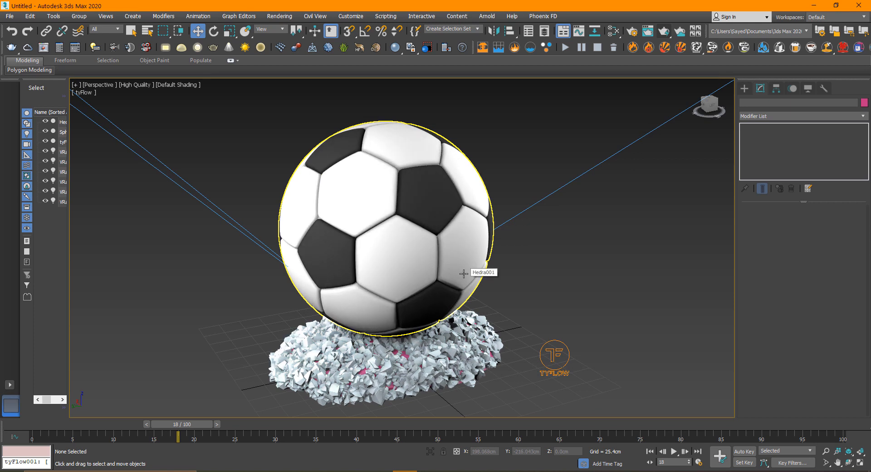
Step: Add a new VRayMtl above the collapsed Multi/Sub-Object material in the Slate Material Editor and collapse its node
key("m")
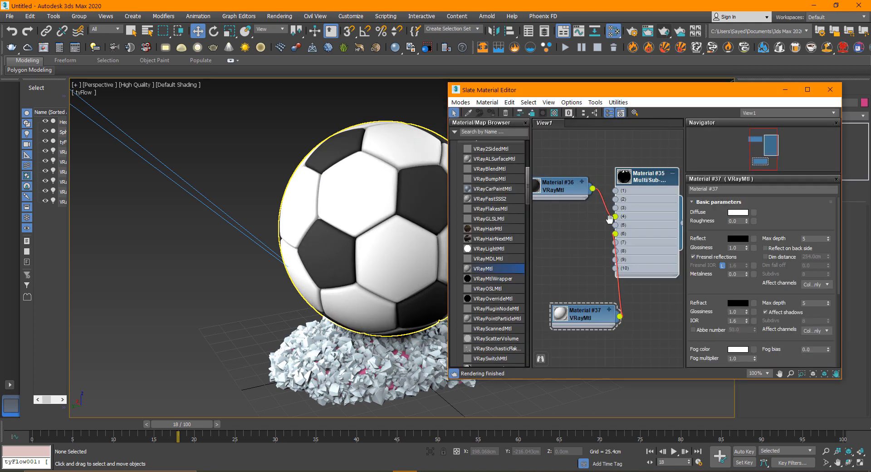
middle_click_drag(609, 214, 563, 286)
left_click(627, 246)
left_click_drag(602, 253, 601, 262)
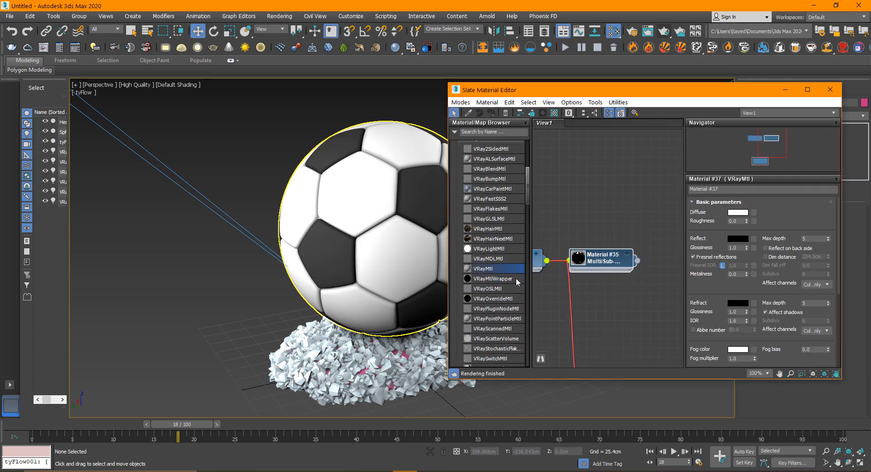
left_click_drag(595, 173, 594, 174)
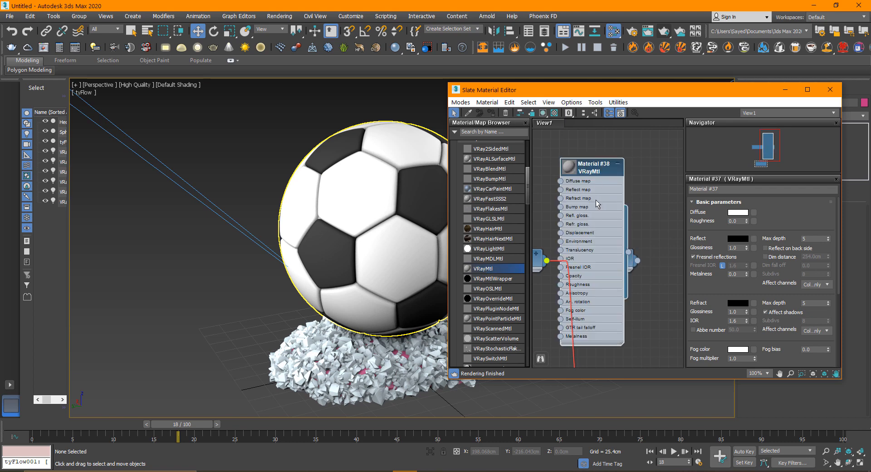
double_click(590, 171)
left_click(618, 164)
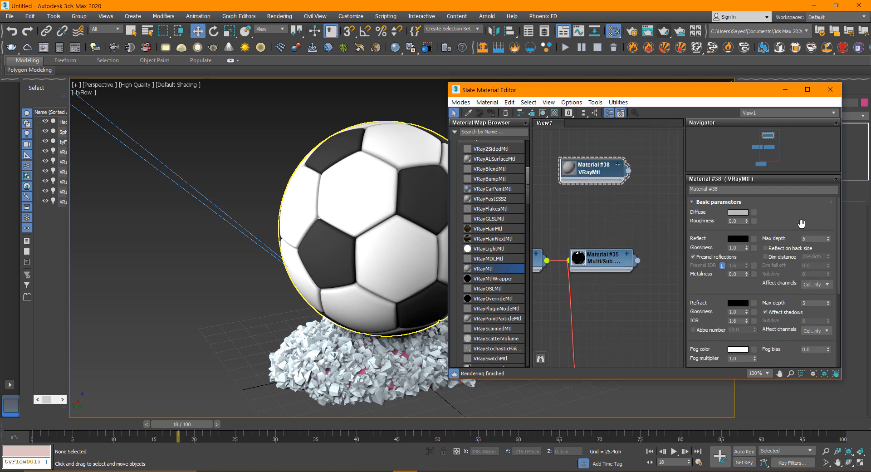
Step: Set the new VRayMtl's diffuse color to dark brown, RGB 20, 9, 4
left_click(741, 213)
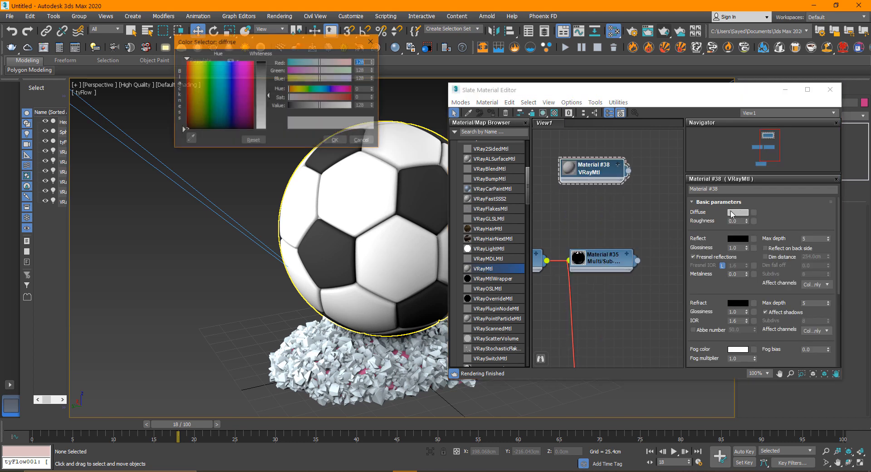
left_click(297, 90)
left_click_drag(300, 98, 296, 70)
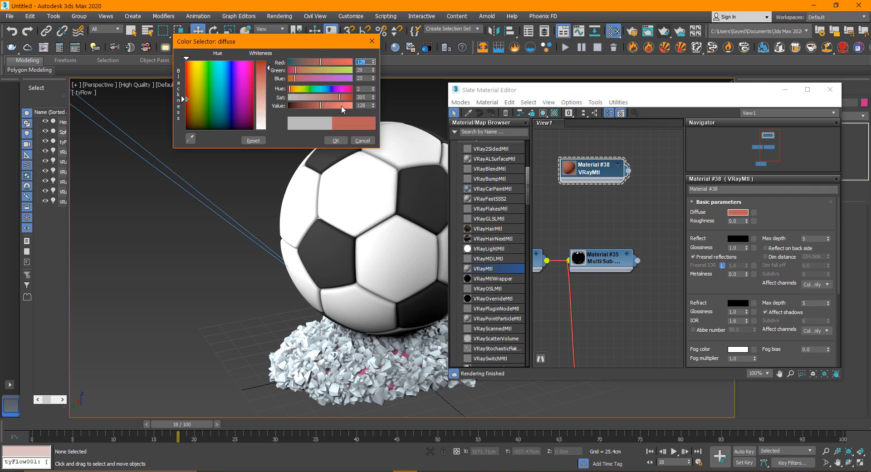
left_click_drag(343, 109, 293, 92)
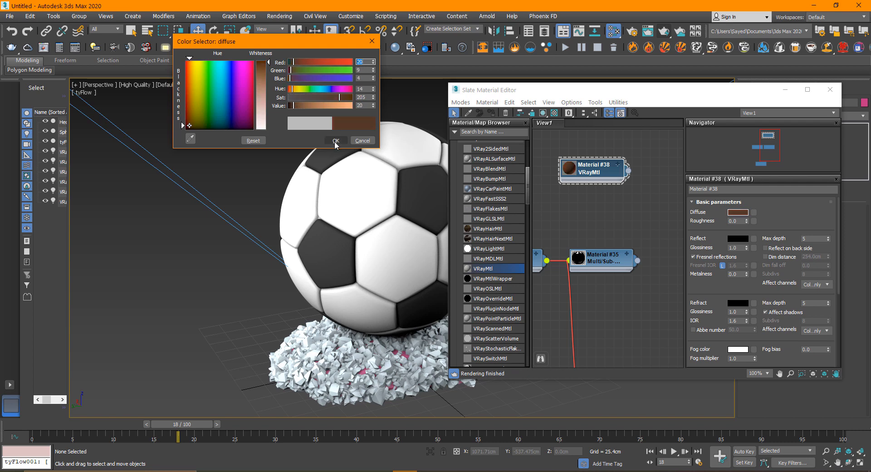
left_click(338, 140)
Step: Set the brown material's reflection color to near-white 226 and its reflection glossiness to 0.88
left_click(743, 241)
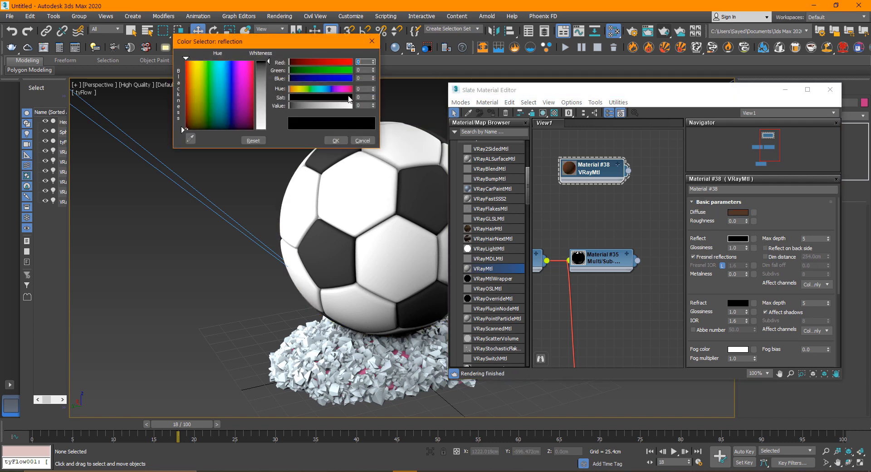
left_click_drag(265, 76, 267, 122)
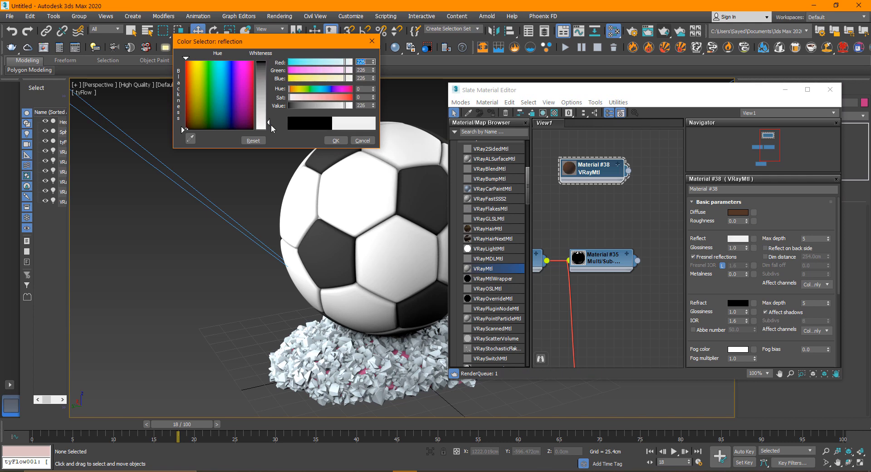
left_click(345, 138)
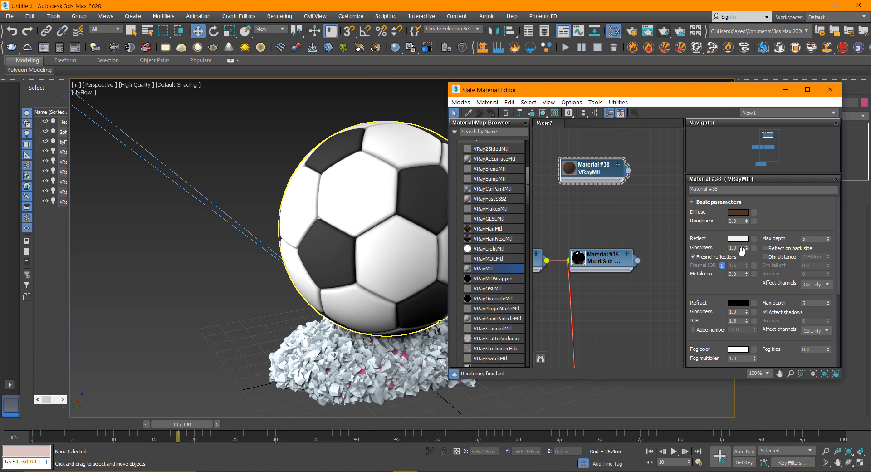
left_click_drag(747, 249, 748, 257)
Step: Assign the brown VRayMtl to the soccer ball in the perspective viewport
left_click_drag(629, 174, 411, 189)
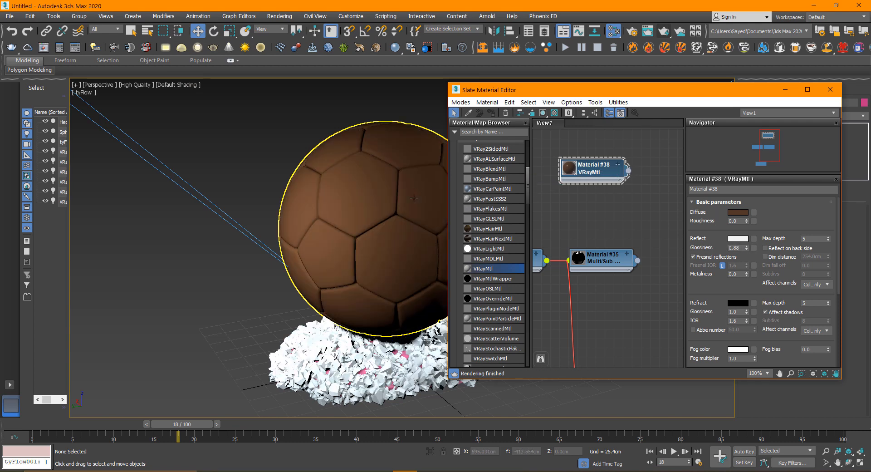
middle_click_drag(382, 219, 347, 220)
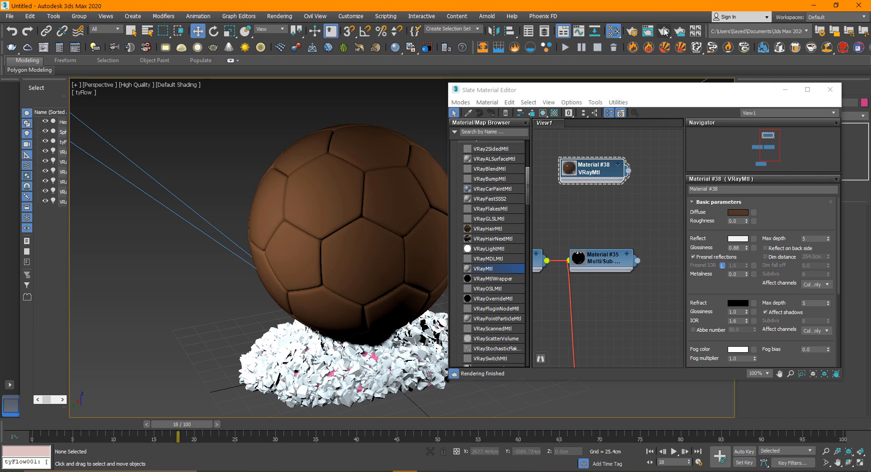
Step: Apply the ArchViz interior preset in V-Ray Quick Settings with GI quality 9%, shading quality 7% and AA quality 16%
left_click(76, 48)
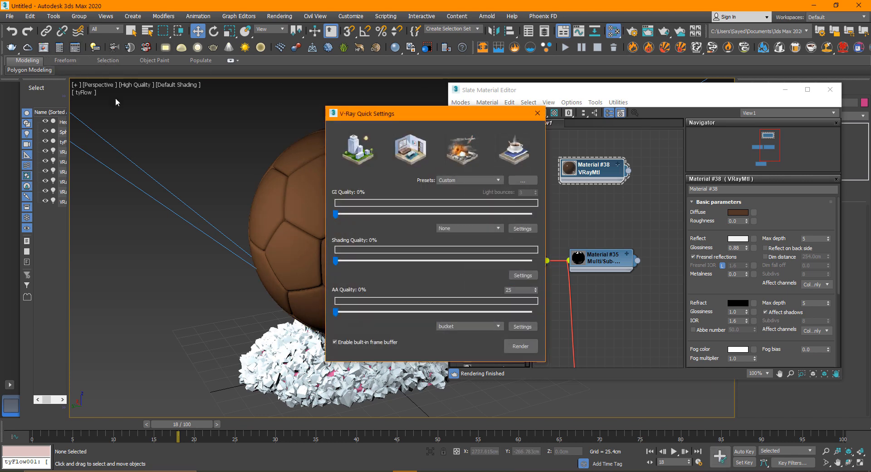
left_click_drag(387, 116, 365, 104)
left_click(389, 137)
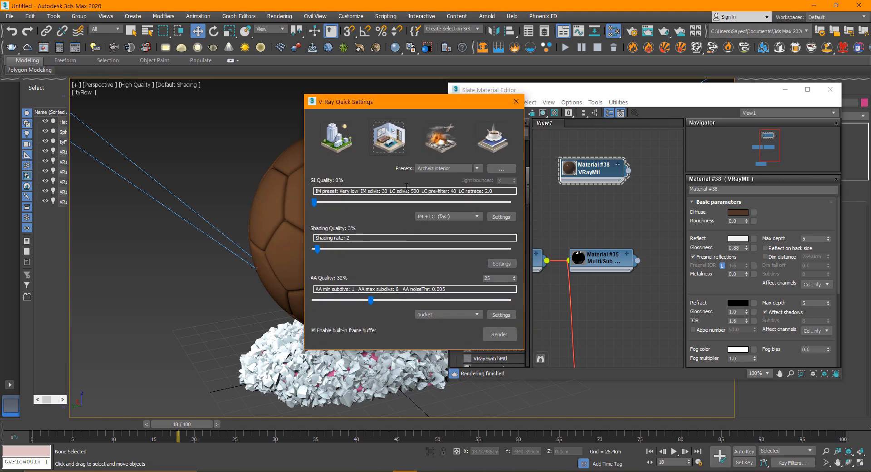
left_click(317, 203)
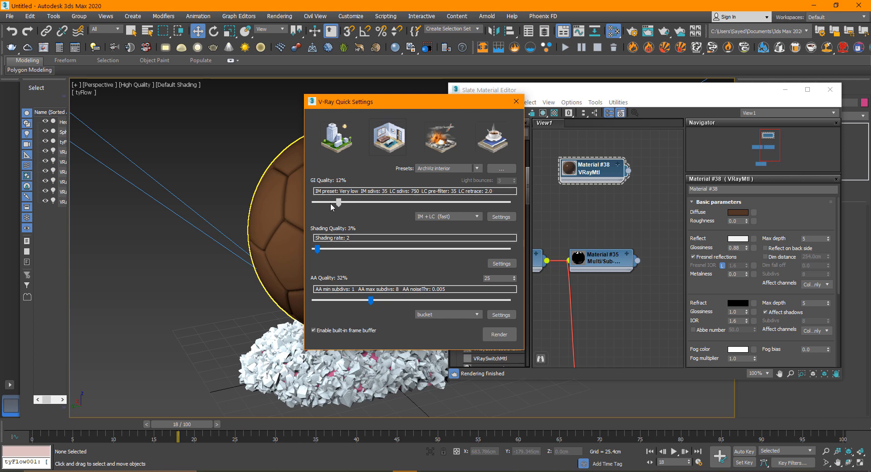
left_click_drag(331, 203, 331, 204)
left_click_drag(318, 250, 326, 251)
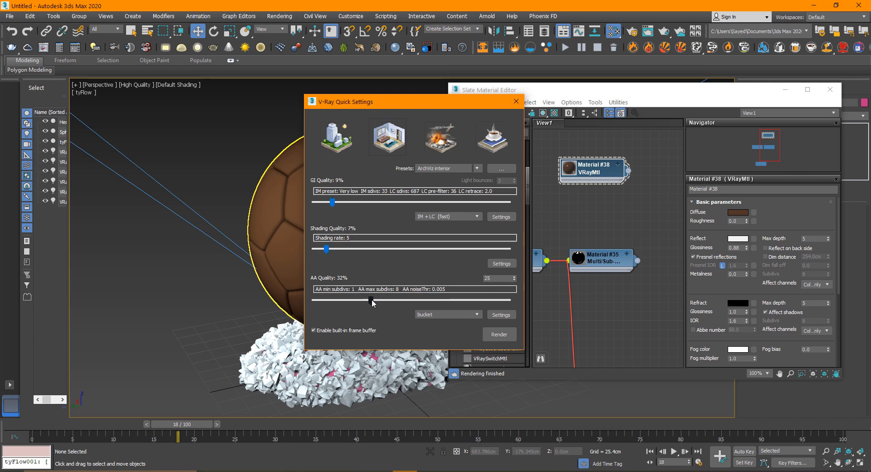
Step: Run a test render, inspect the brown material on the ball, and close the frame buffer and V-Ray messages
left_click(497, 335)
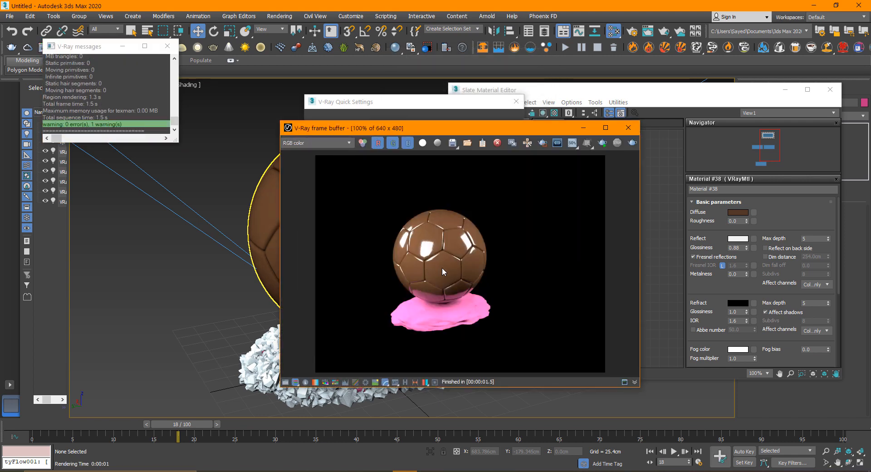
scroll(459, 265, "up", 3)
scroll(459, 265, "down", 3)
left_click(628, 127)
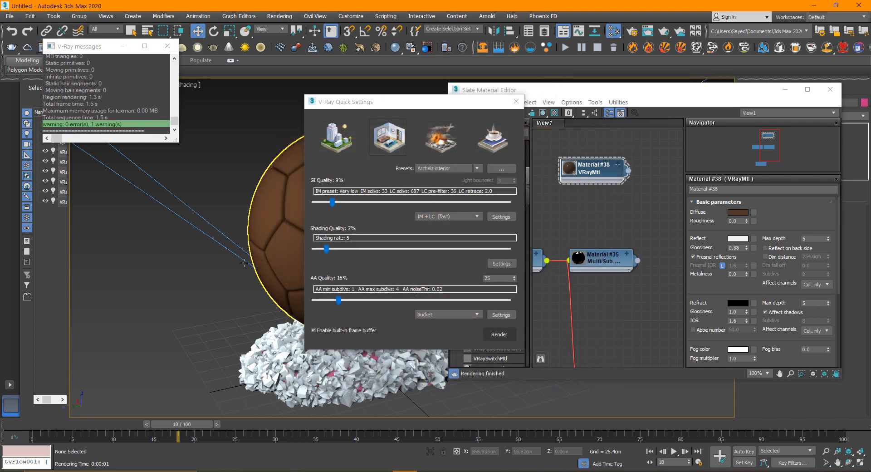
left_click(168, 46)
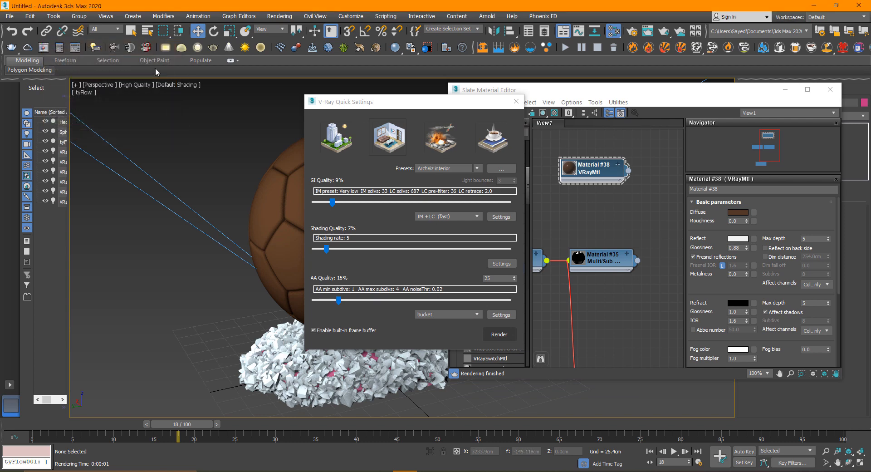
Step: Show safe frames in the perspective viewport and close the Slate Material Editor and V-Ray Quick Settings
left_click(97, 87)
left_click(146, 236)
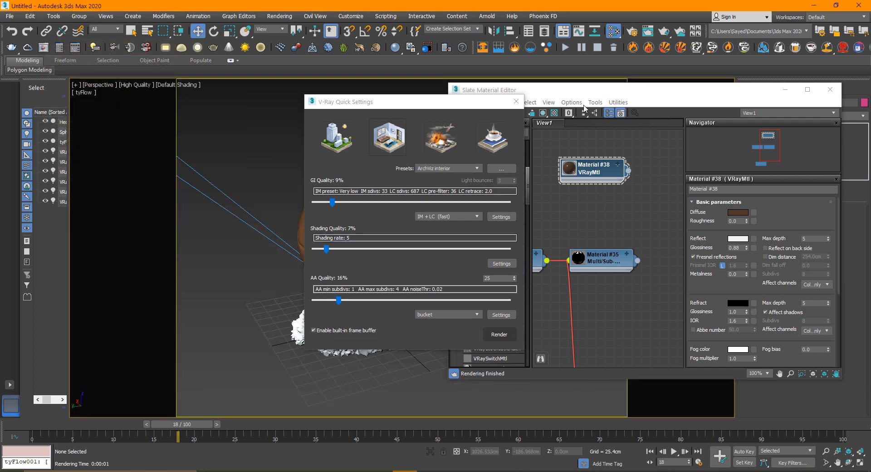
left_click(831, 89)
left_click(516, 101)
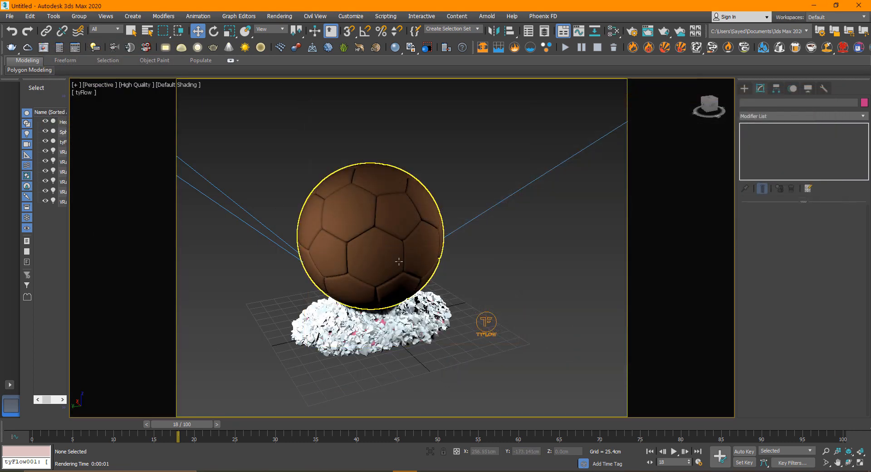
Step: Render the perspective view again with the soccer ball filling more of the safe frame
scroll(399, 261, "up", 5)
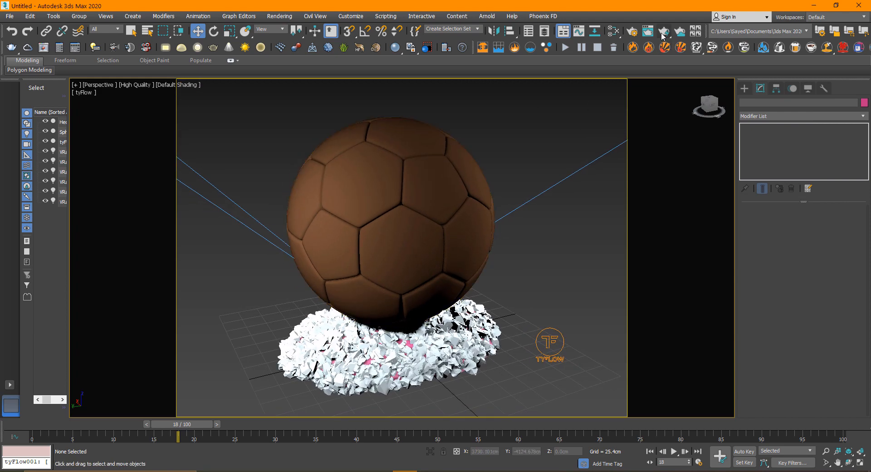
left_click(662, 34)
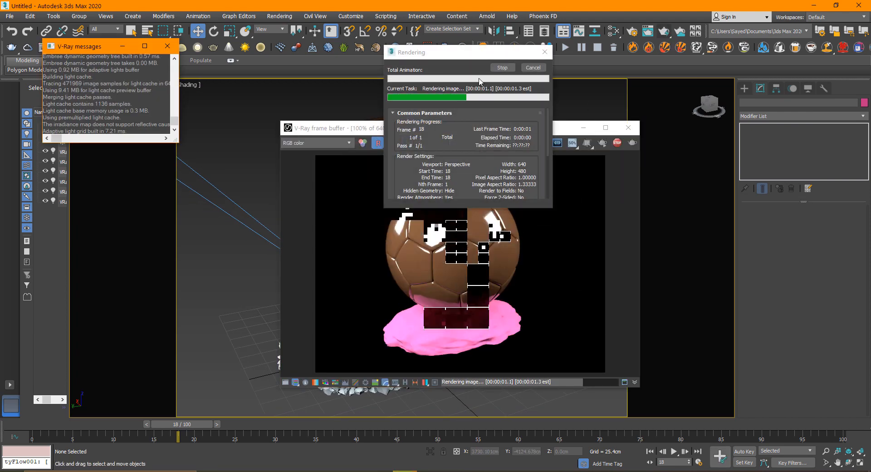
left_click(473, 253)
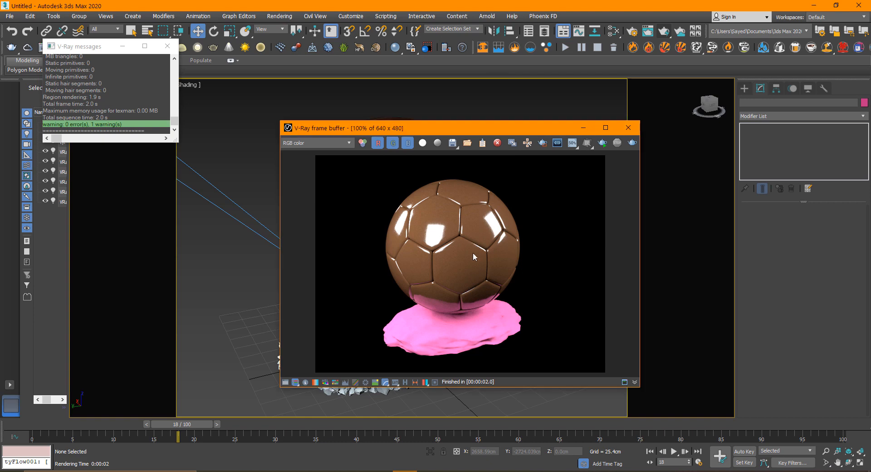
left_click(601, 470)
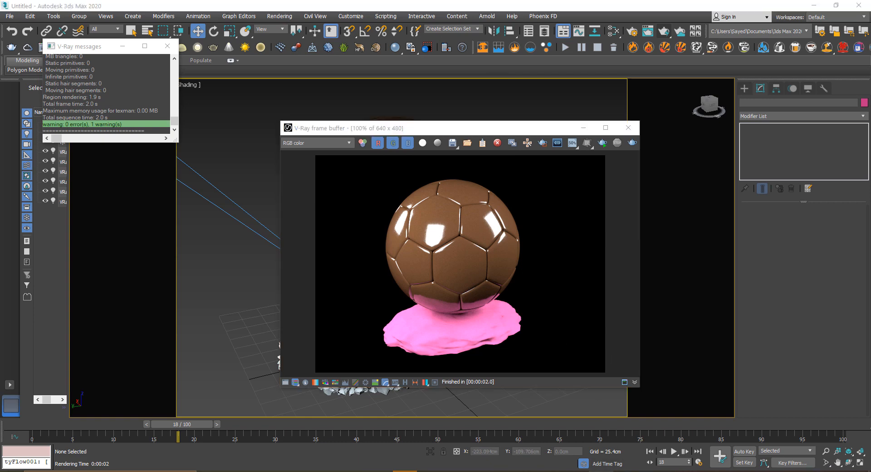
Step: Compare the Ballon d'Or reference images in Photos, examining the ball's reflections and rocky base, and return to 3ds Max
key("Right")
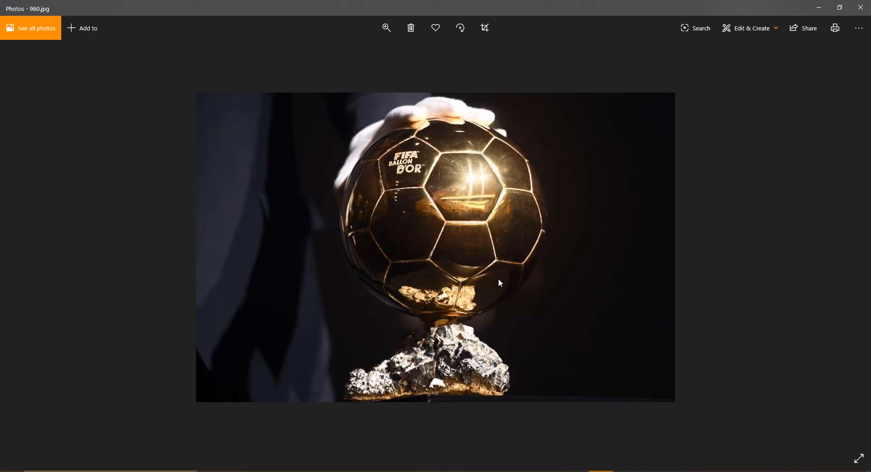
key("Left")
key("Right")
key("Left")
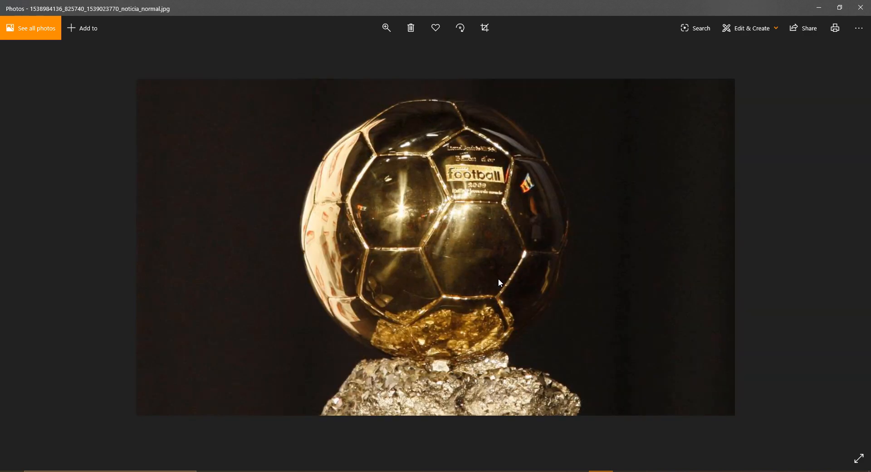
key("Left")
key("Right")
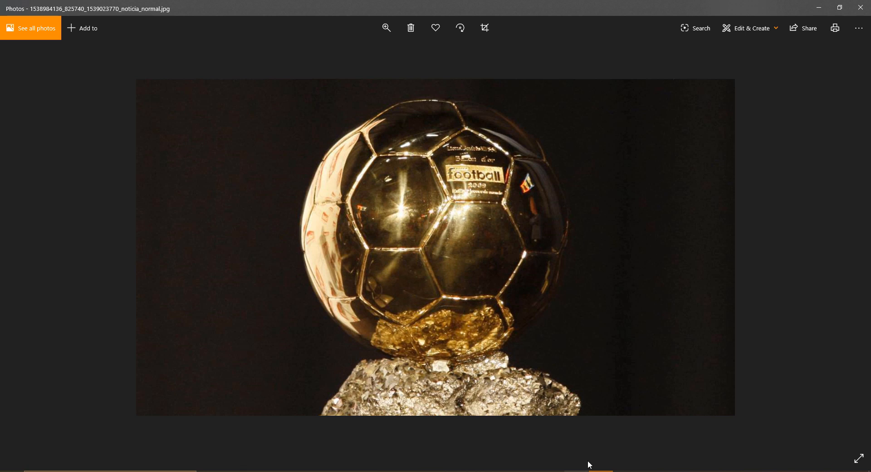
key("alt+Tab")
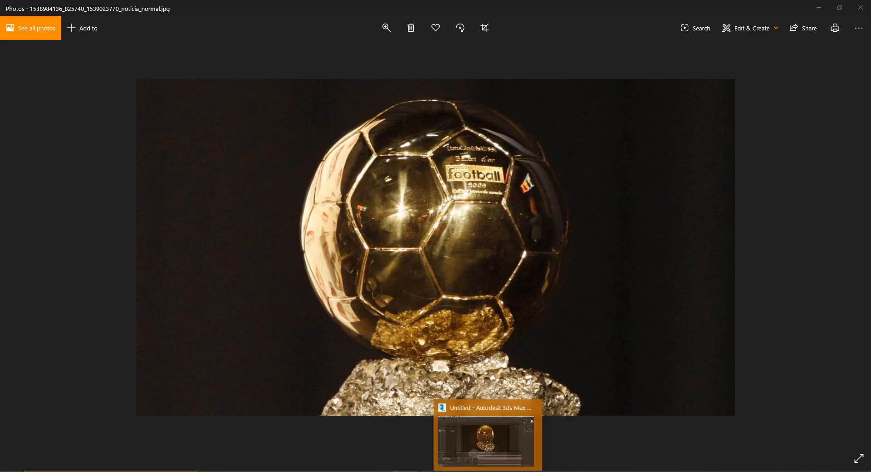
left_click(411, 471)
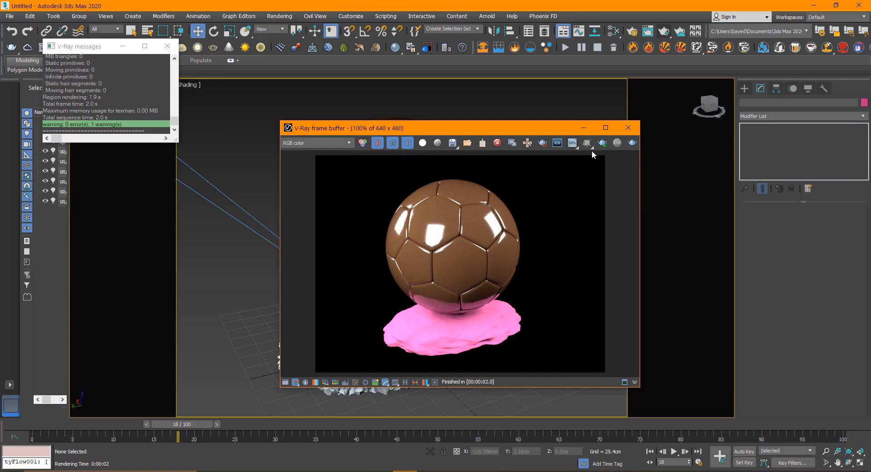
Step: Close the V-Ray frame buffer and bring up the V-Ray Environment settings in Render Setup
left_click(628, 128)
left_click(277, 16)
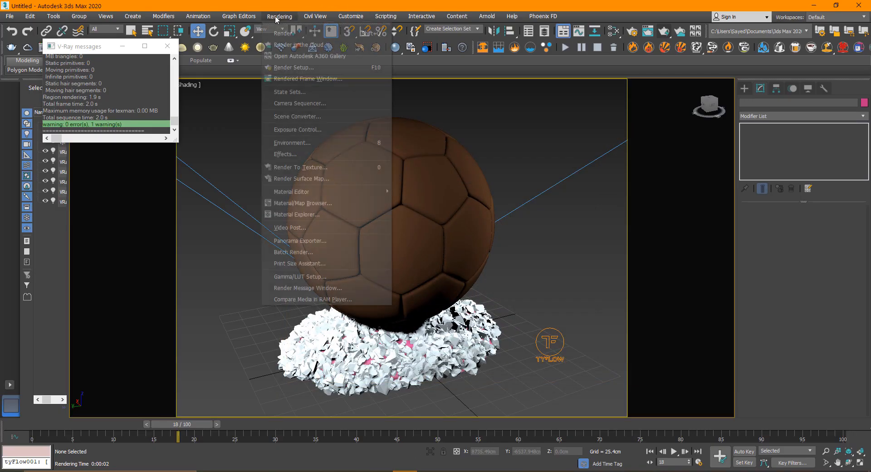
left_click(303, 79)
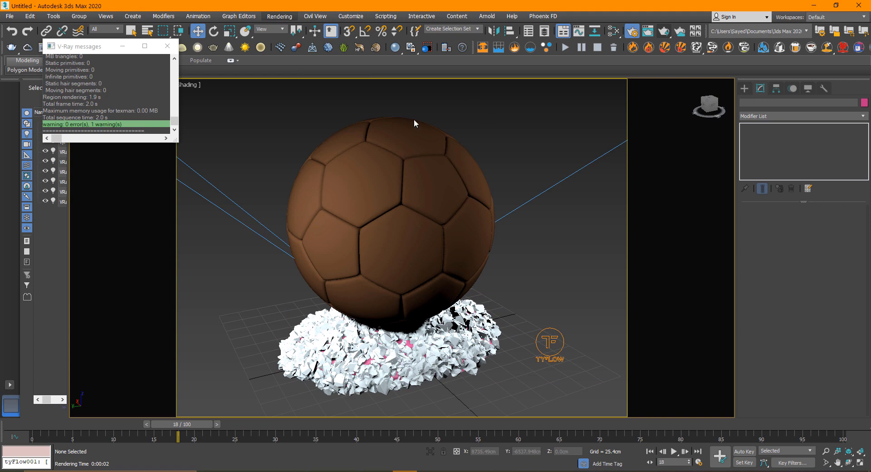
key("F10")
left_click(184, 145)
left_click_drag(269, 72, 388, 66)
scroll(313, 302, "down", 1)
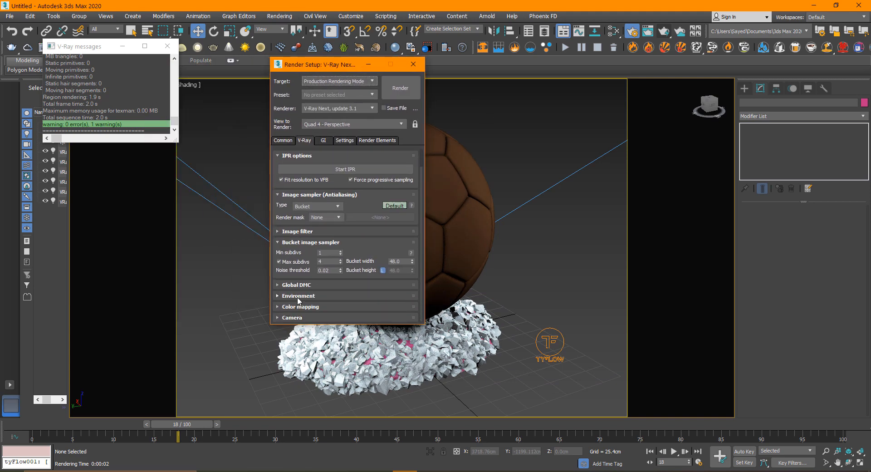
left_click(298, 297)
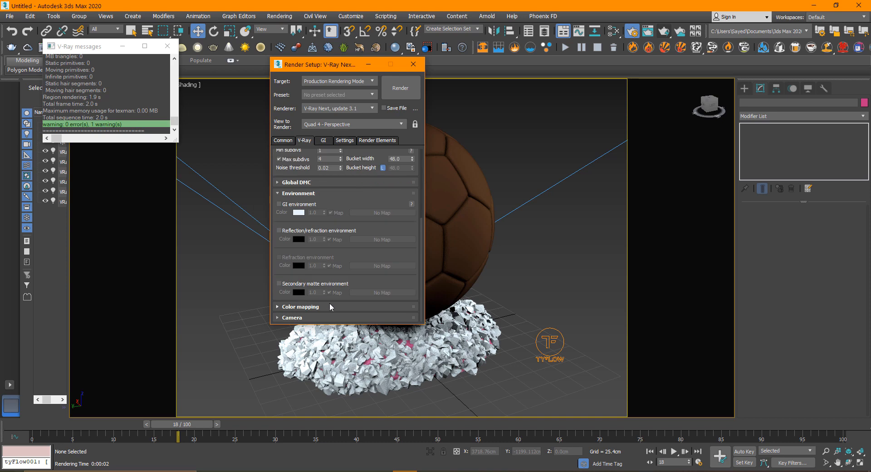
Step: Enable the reflection/refraction environment override and assign a VRayHDRI map to it
left_click(293, 229)
left_click(372, 239)
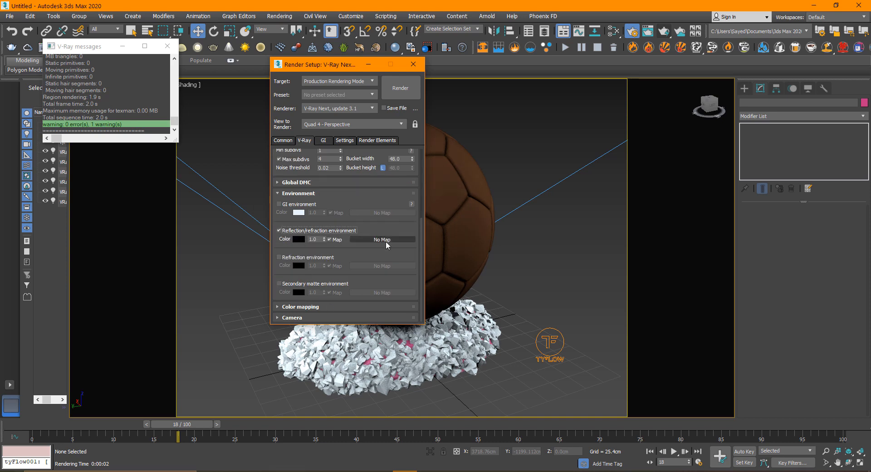
scroll(410, 300, "down", 2)
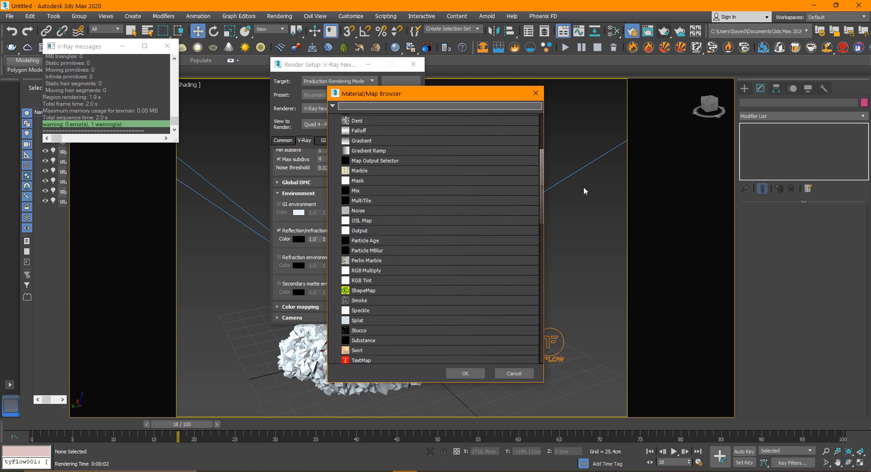
left_click_drag(542, 195, 539, 301)
double_click(365, 268)
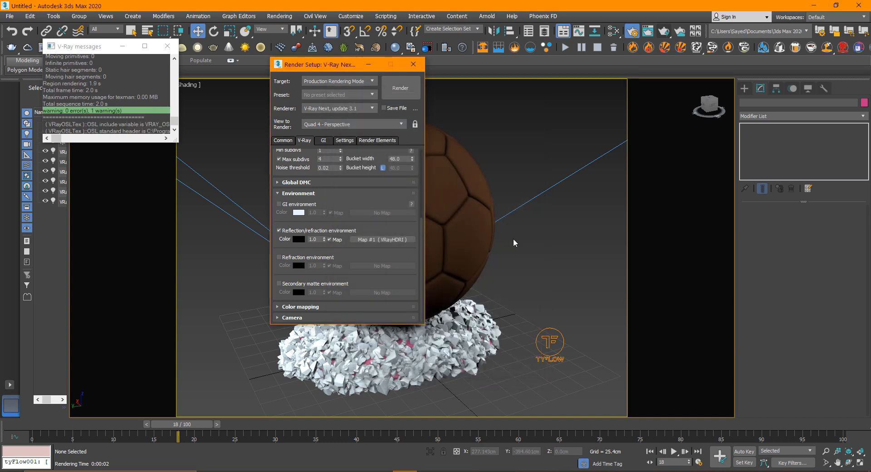
Step: Place the reflection environment's VRayHDRI map in the Slate Material Editor as an instance
key("m")
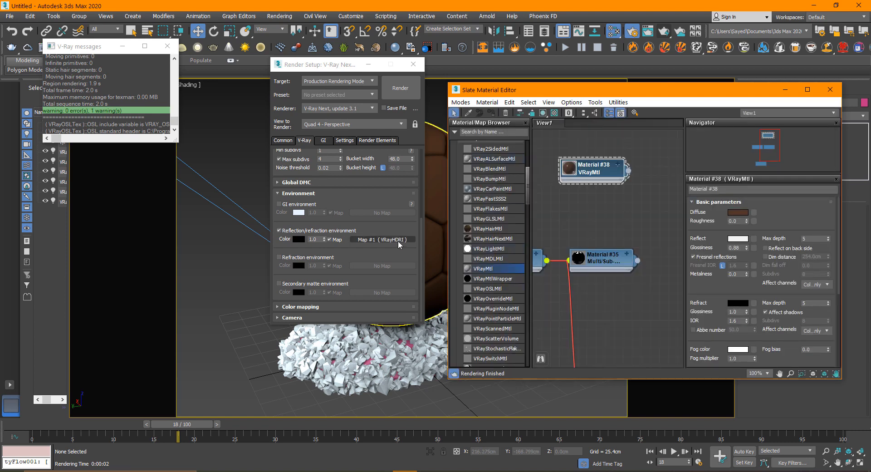
left_click_drag(399, 241, 599, 213)
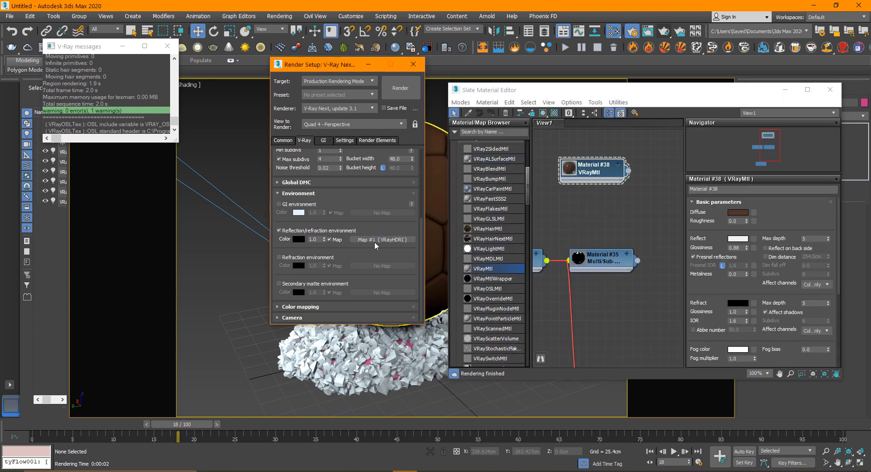
left_click_drag(374, 245, 567, 210)
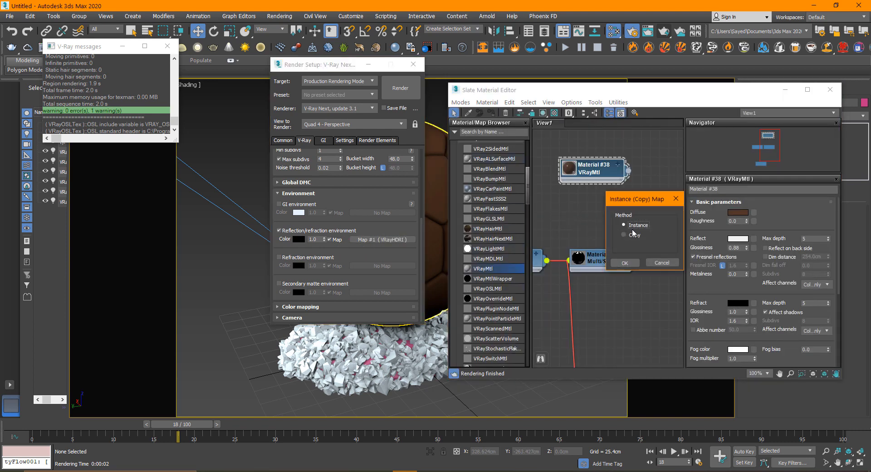
left_click(625, 262)
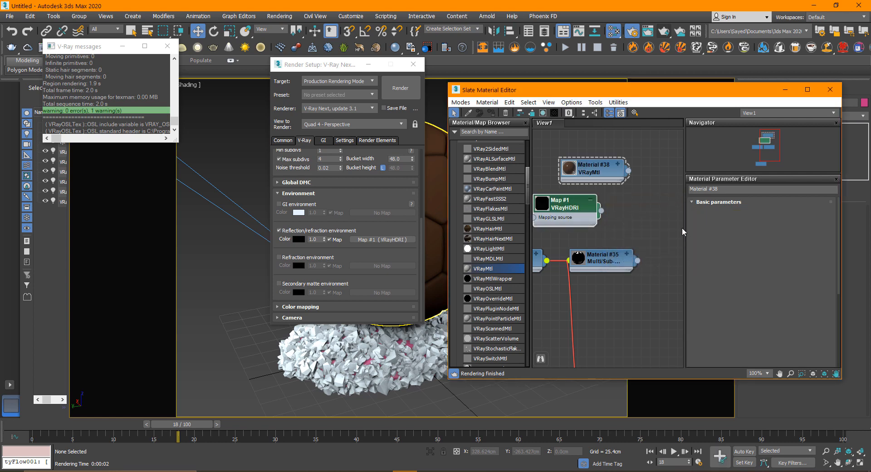
Step: Browse the Ballon_D'or folder for an HDR image, previewing Warehouse-with-lights and 960
left_click(825, 219)
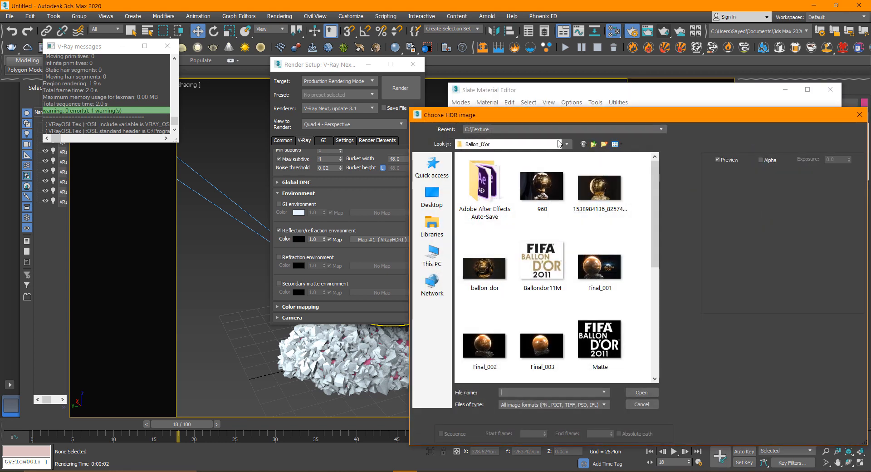
left_click_drag(497, 119, 399, 103)
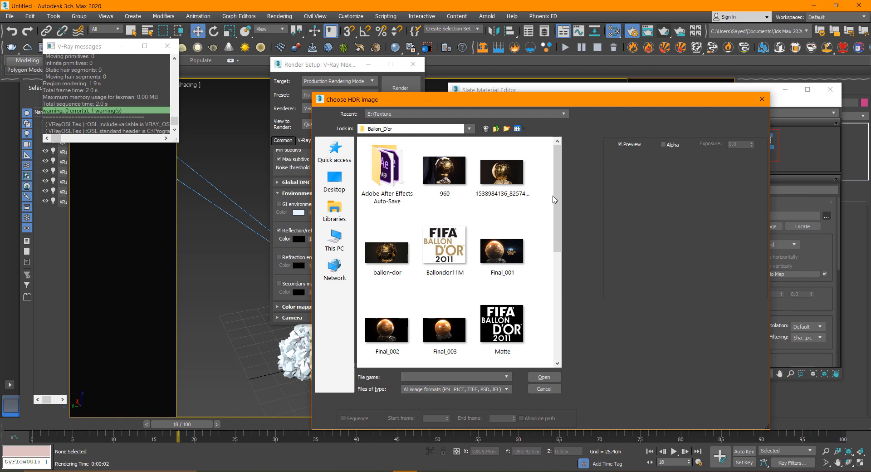
left_click_drag(554, 199, 555, 315)
left_click(508, 334)
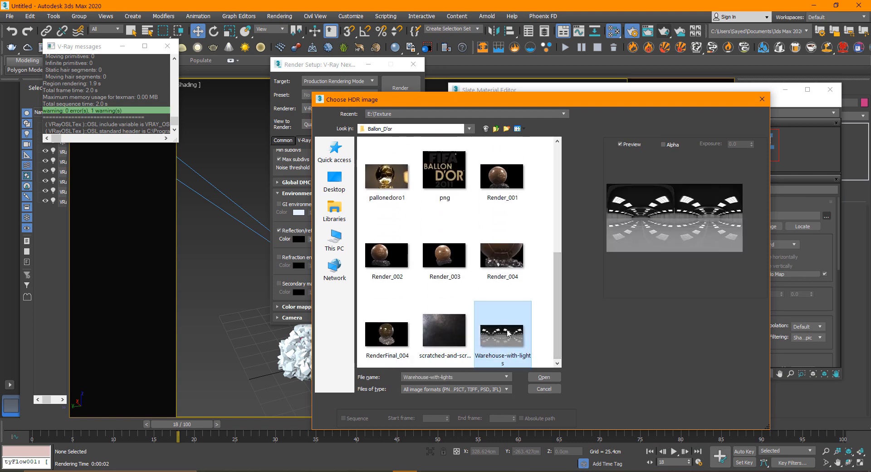
scroll(468, 283, "up", 5)
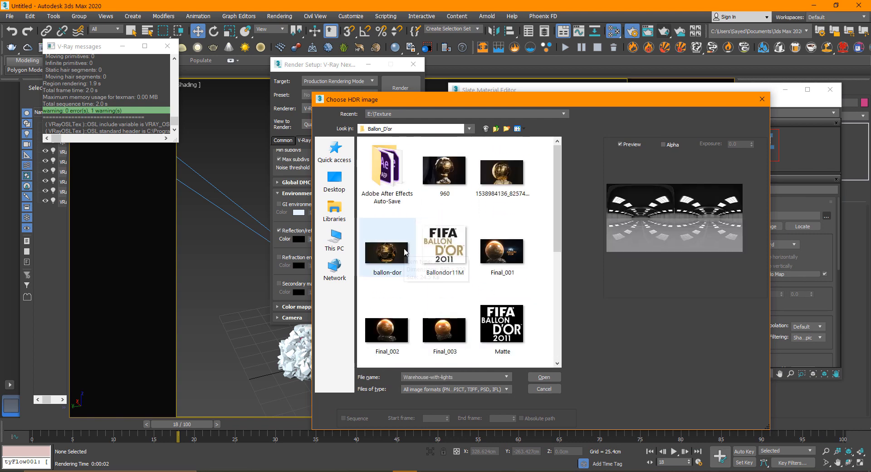
left_click(440, 187)
Step: Load small_hangar_01_4k from the E:\Texture folder as the VRayHDRI bitmap
key("BackSpace")
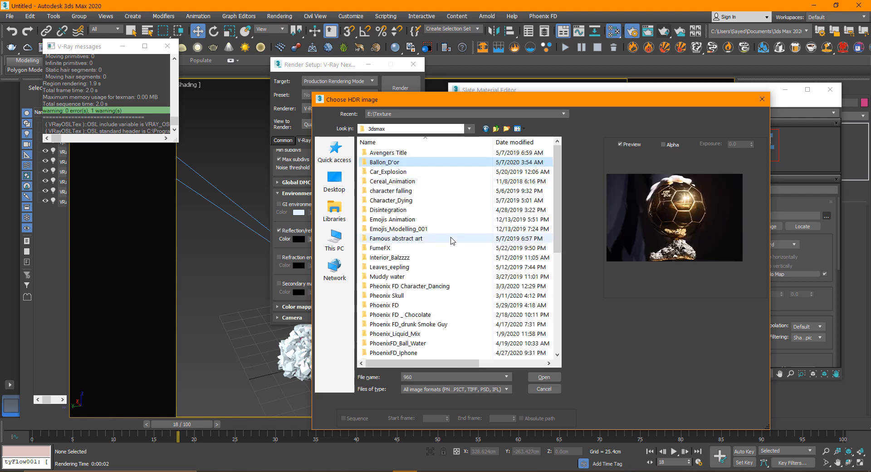
scroll(442, 240, "down", 7)
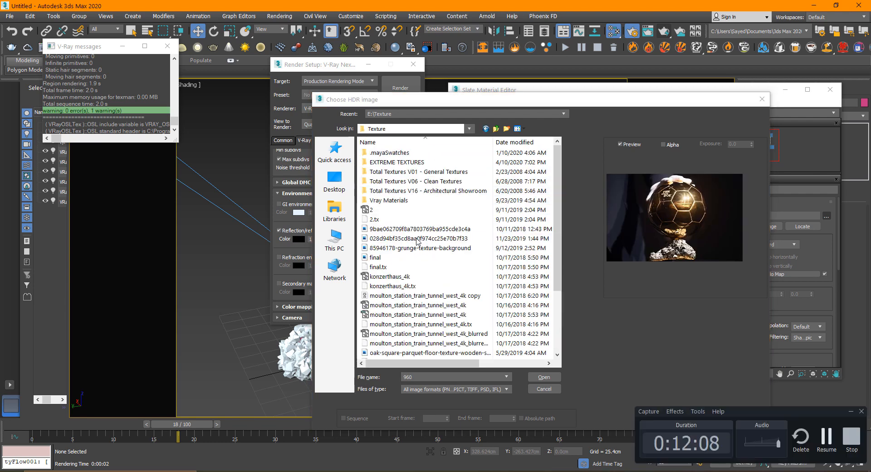
left_click(411, 238)
scroll(467, 254, "down", 3)
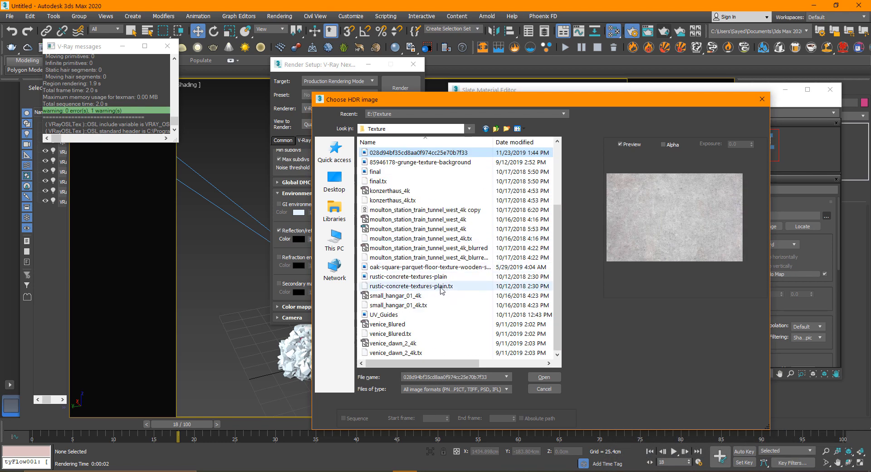
left_click(440, 228)
left_click(414, 298)
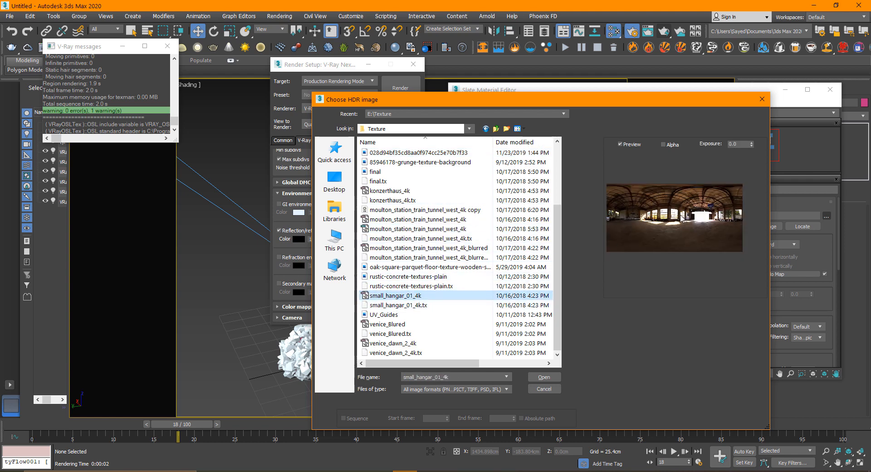
left_click(544, 378)
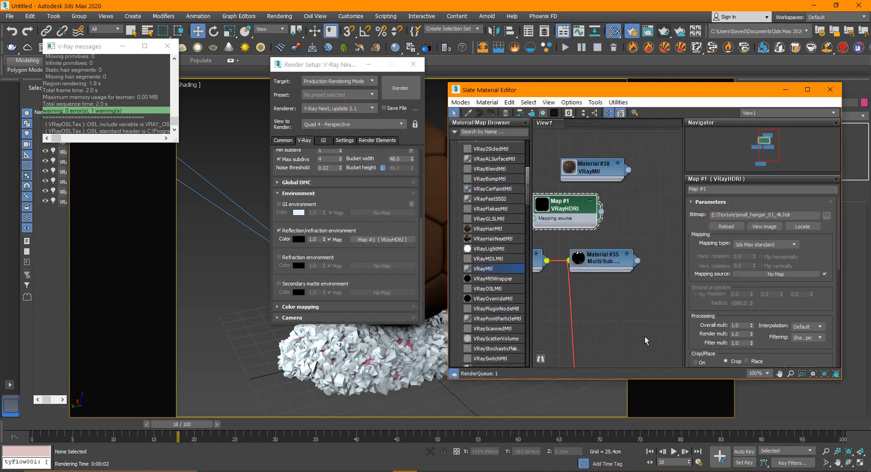
Step: Enlarge the VRayHDRI node's preview and set its mapping type to Spherical
left_click_drag(647, 92, 467, 99)
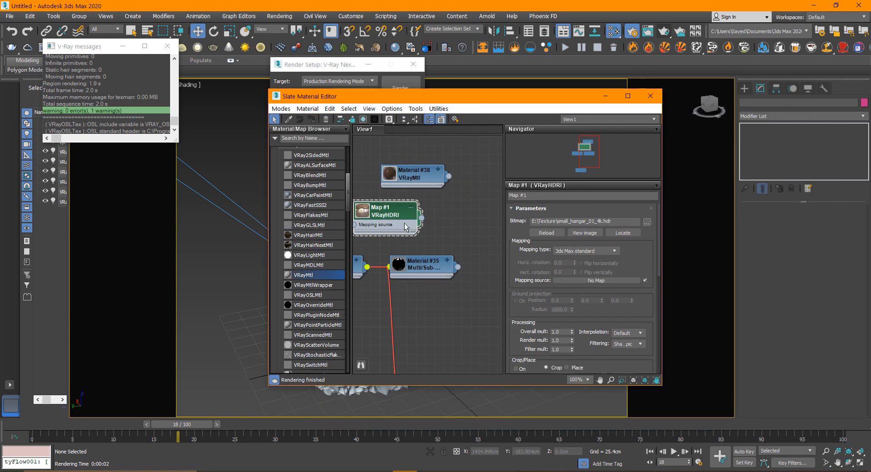
double_click(363, 211)
left_click(574, 252)
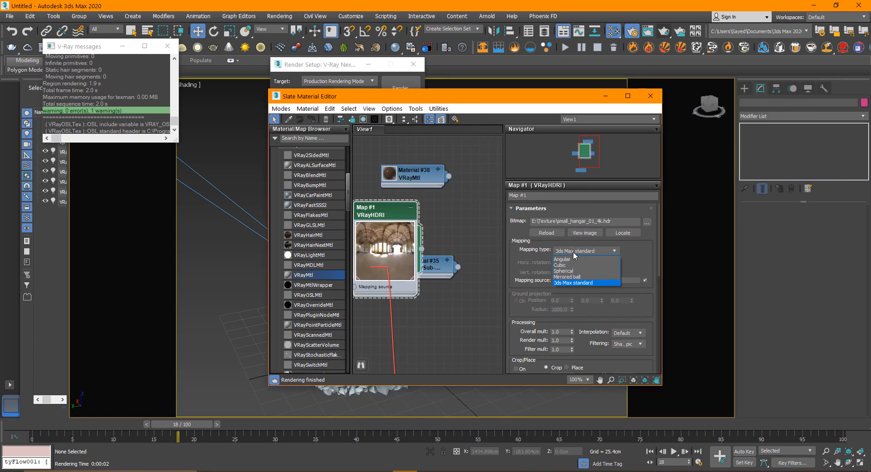
left_click(573, 271)
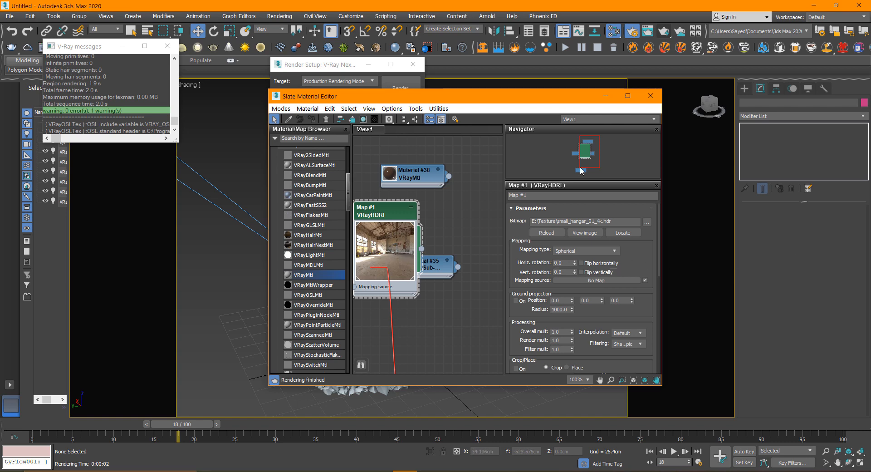
left_click_drag(445, 103, 606, 130)
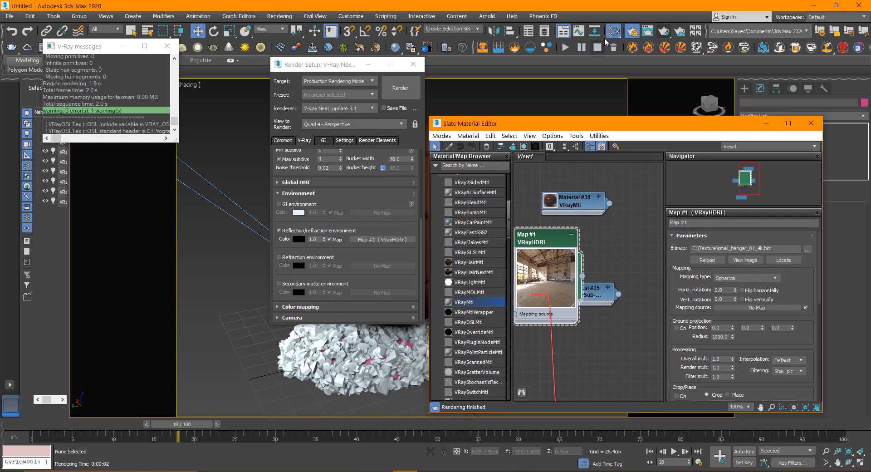
Step: Clone the previous render from the Rendered Frame Window and set the copy aside for comparison
left_click(649, 32)
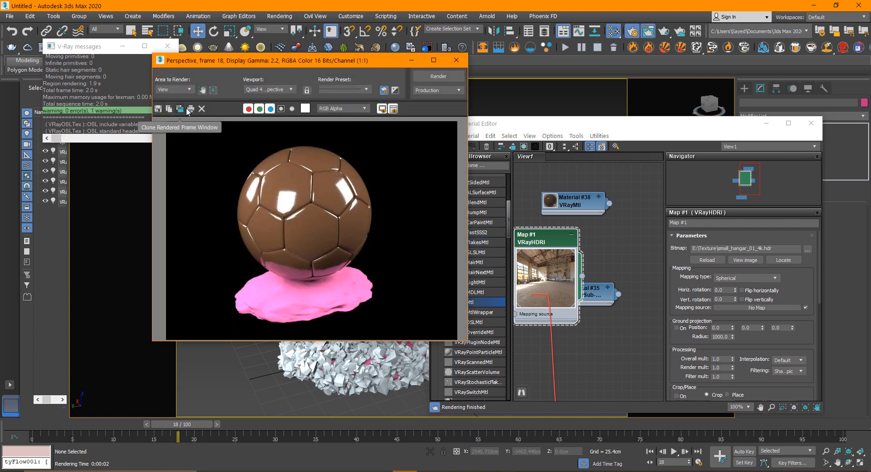
left_click(170, 109)
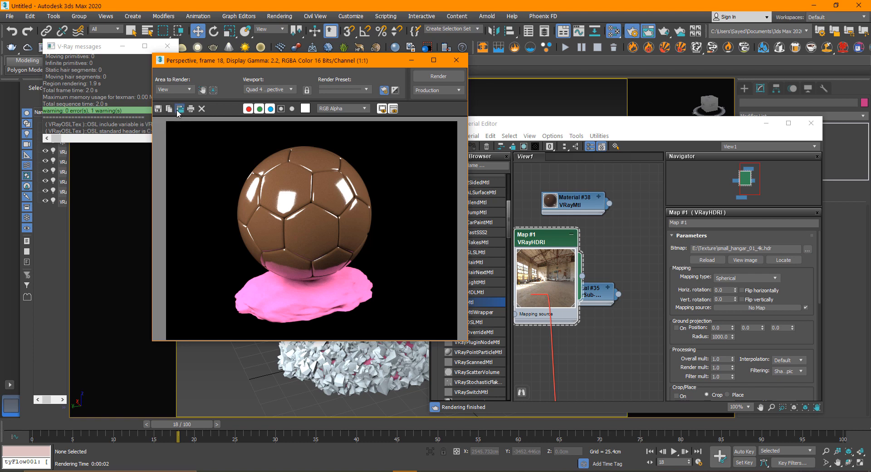
left_click_drag(393, 133, 474, 128)
Step: Render the perspective view with the HDRI reflections and compare the result with the cloned render
left_click(447, 77)
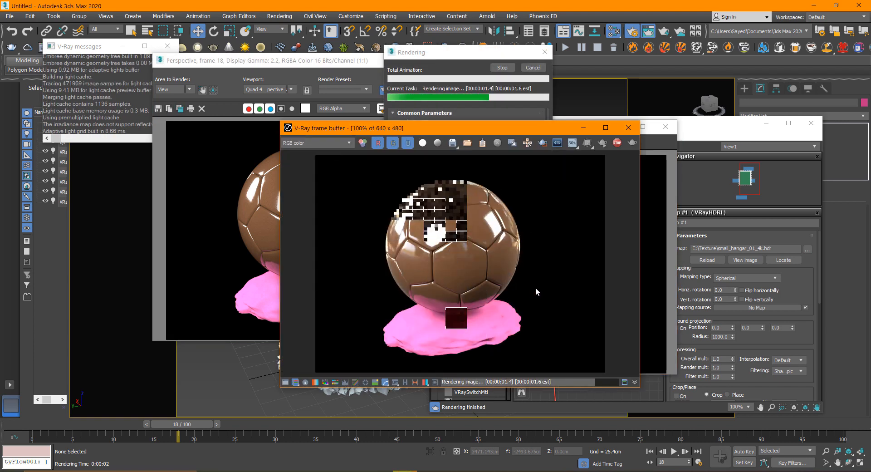
mouse_move(421, 136)
left_mouse_down()
mouse_move(519, 121)
mouse_move(286, 221)
mouse_move(278, 202)
left_mouse_up()
left_click(499, 255)
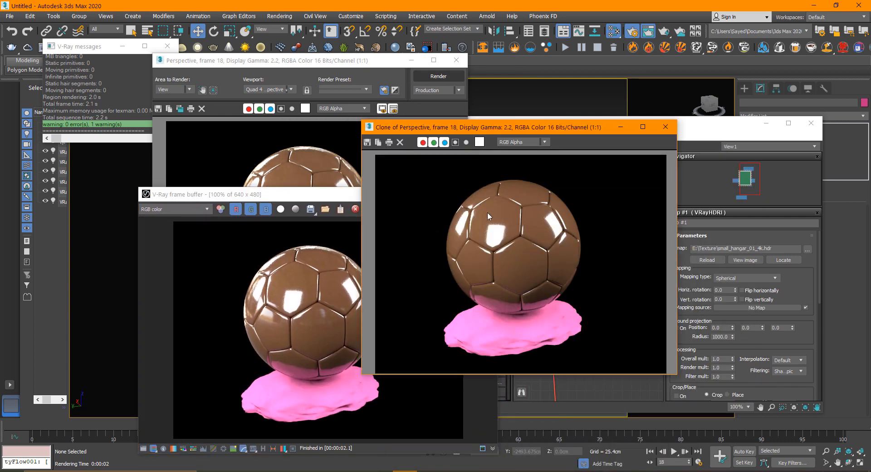
left_click(303, 334)
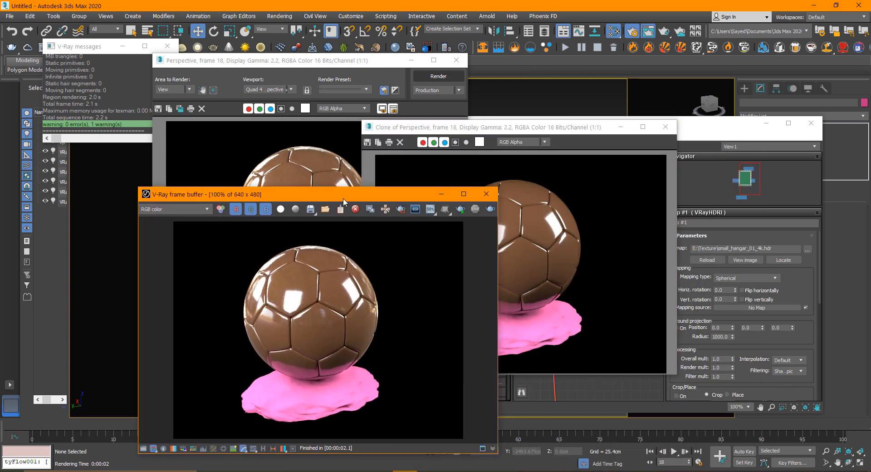
left_click_drag(338, 197, 305, 124)
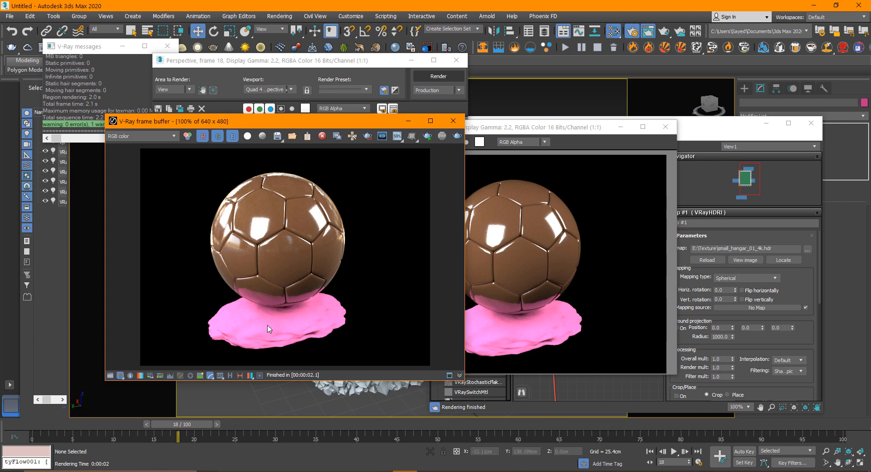
Step: Close the V-Ray frame buffer, material editor and cloned render, and open the editor of the tyFlow001 debris
left_click(453, 121)
left_click(771, 135)
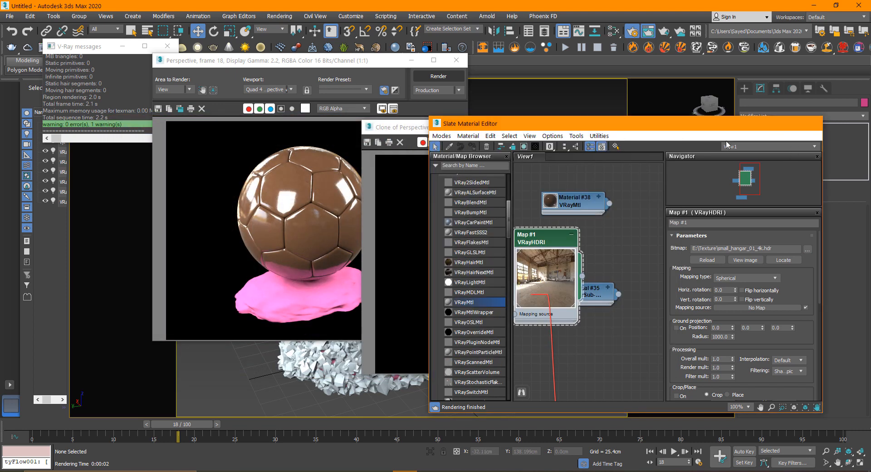
left_click(668, 129)
left_click(547, 354)
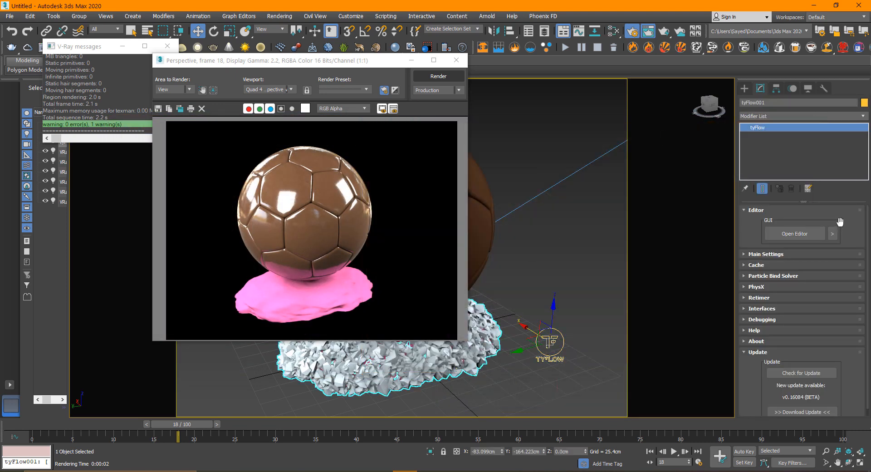
left_click(794, 234)
left_click(348, 265)
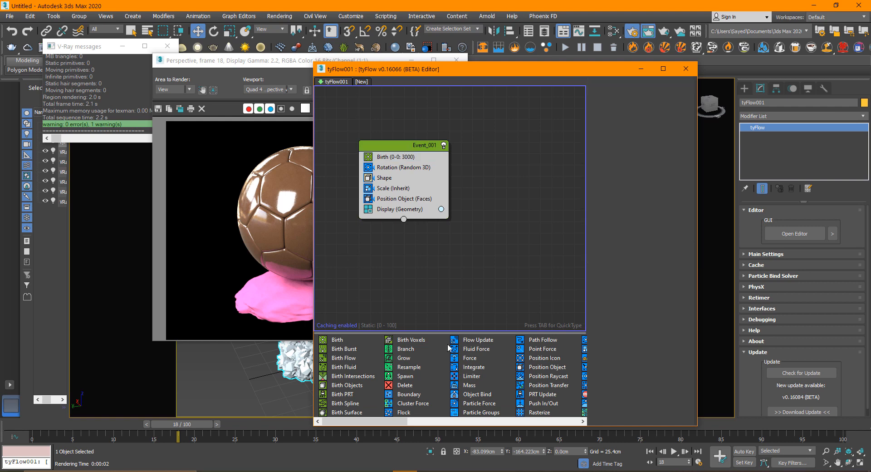
Step: Add a Mesh operator to Event_001 in the tyFlow editor
left_click(384, 150)
key("Tab")
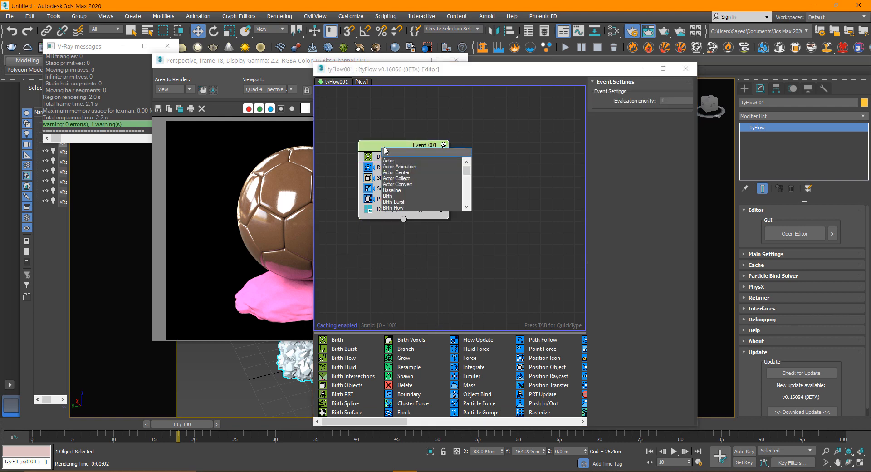
type("mesh")
key("Return")
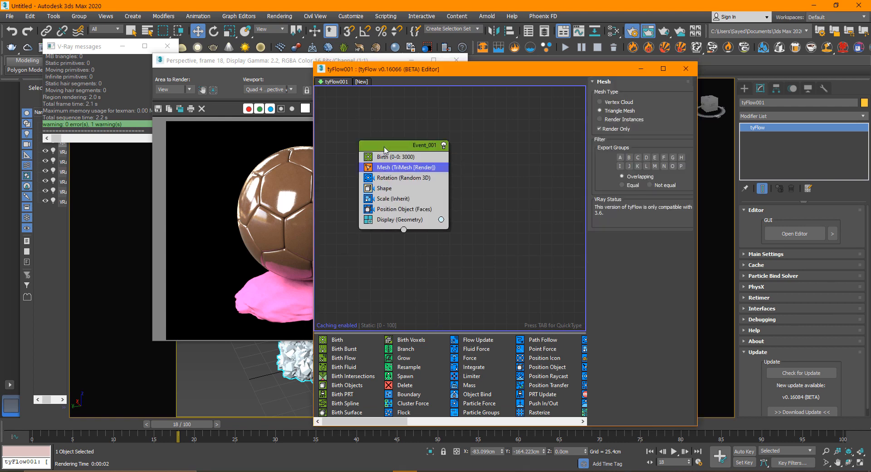
Step: Render the perspective view to check the meshed tyFlow debris under the football
left_click(289, 72)
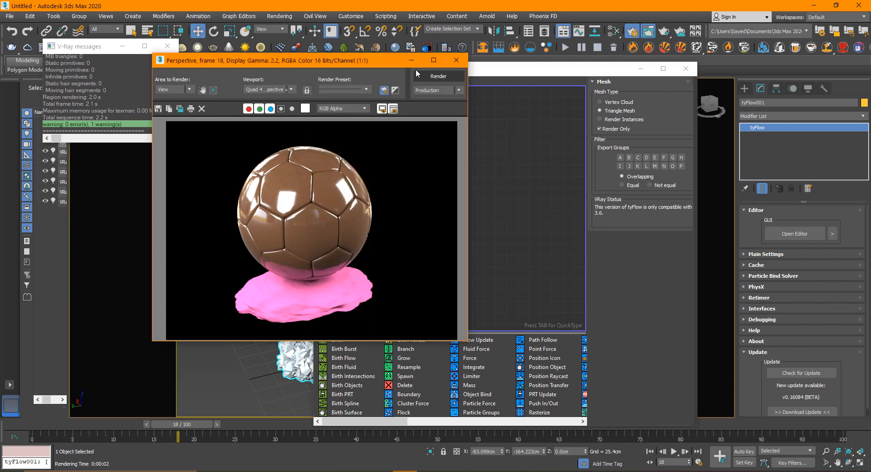
left_click(429, 75)
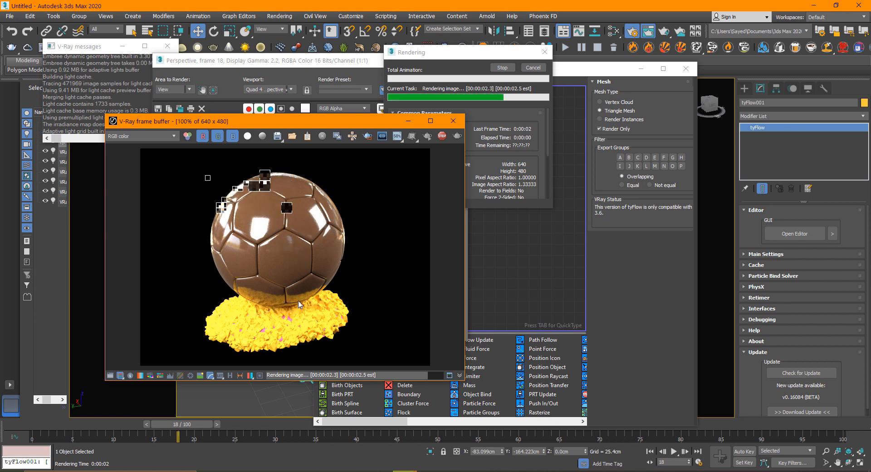
left_click(307, 279)
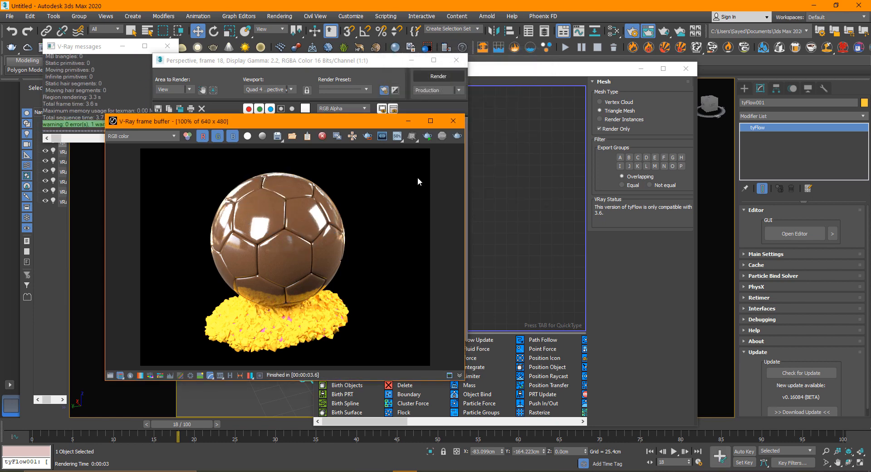
Step: Close the tyFlow editor and the open render windows, cancelling the newly started render
left_click(685, 68)
left_click(513, 222)
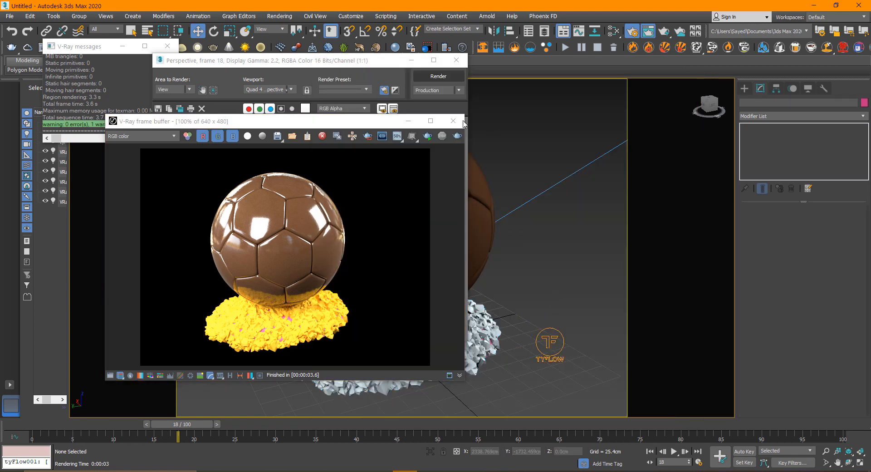
key("shift+q")
left_click(527, 69)
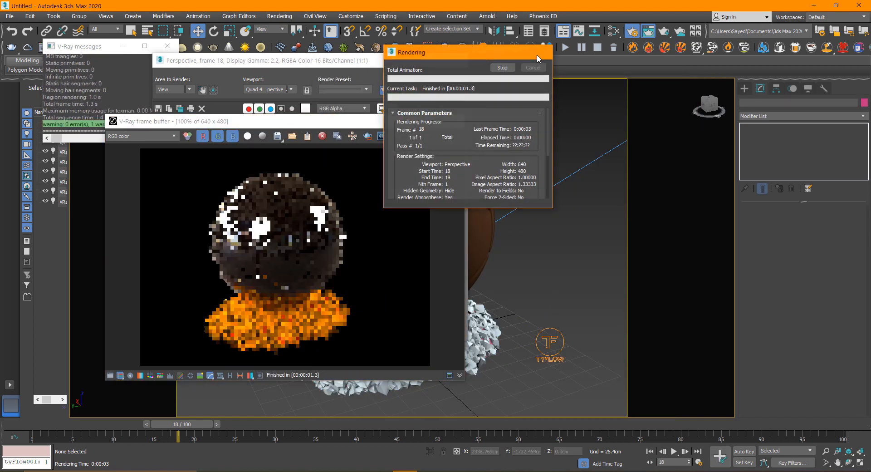
left_click(459, 61)
left_click(459, 116)
left_click(460, 119)
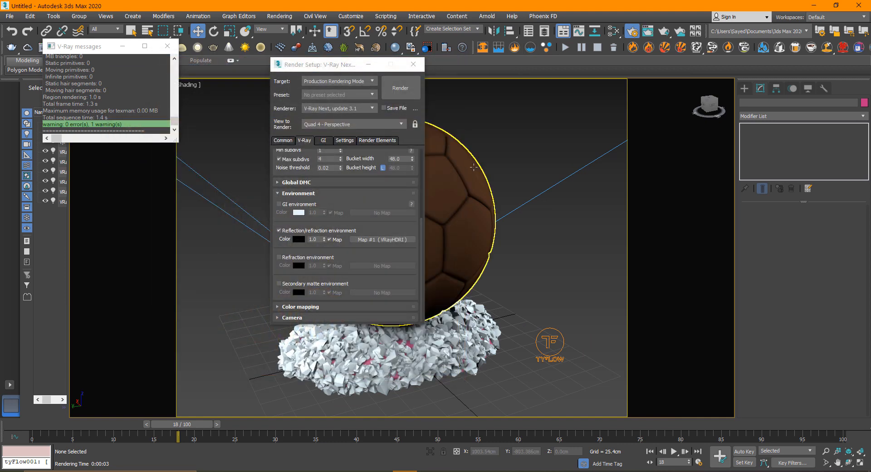
Step: Darken the football material's brown diffuse color to red 11, green 5, blue 2, and close Render Setup
key("m")
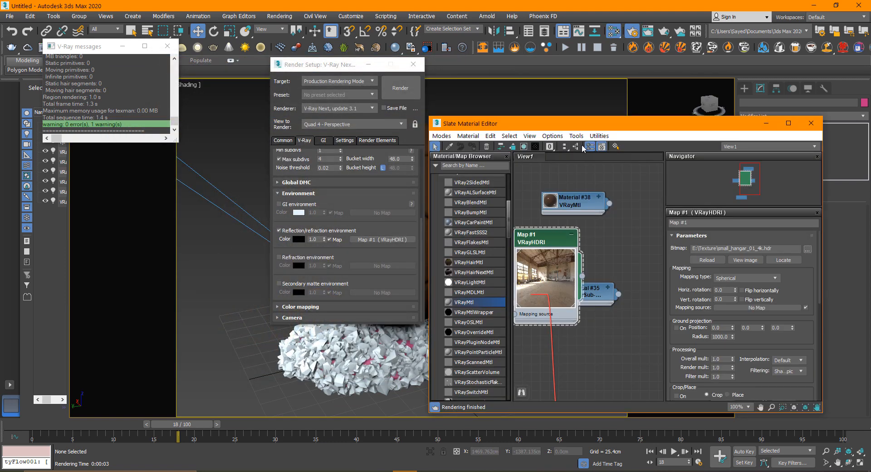
double_click(570, 206)
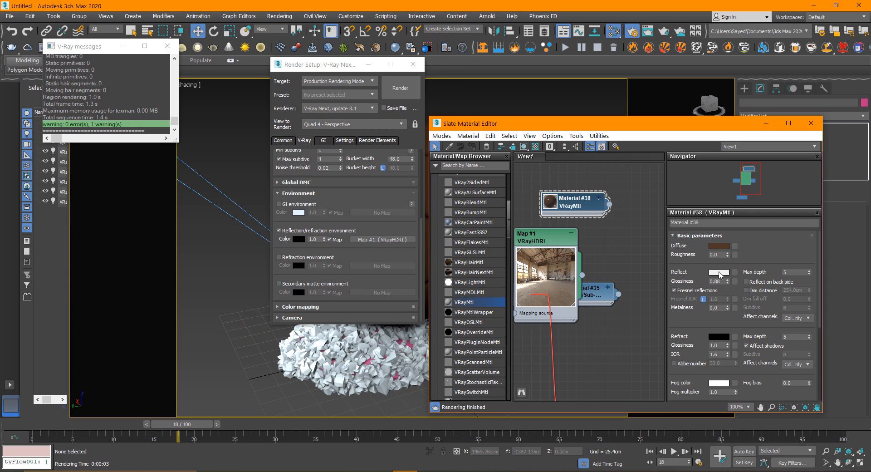
left_click(719, 272)
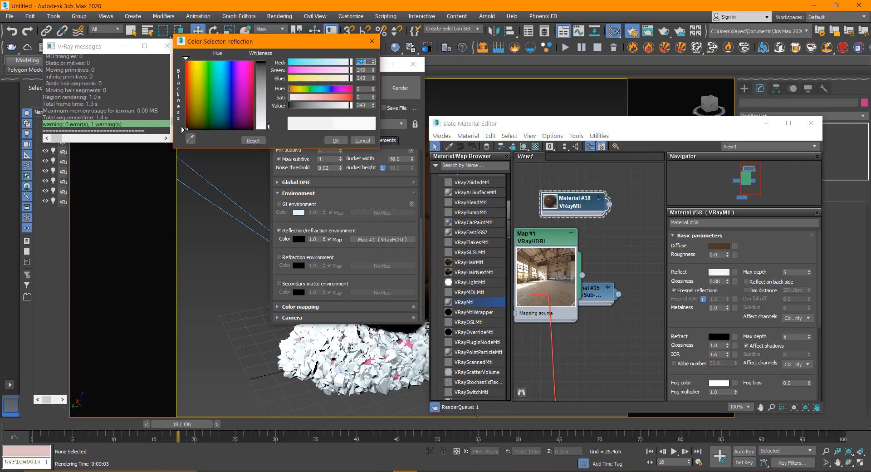
left_click(335, 141)
left_click(715, 246)
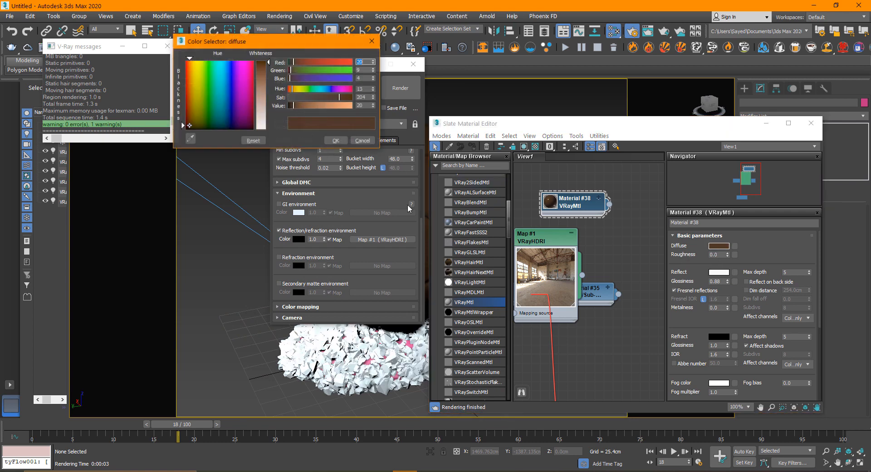
left_click_drag(294, 109, 292, 110)
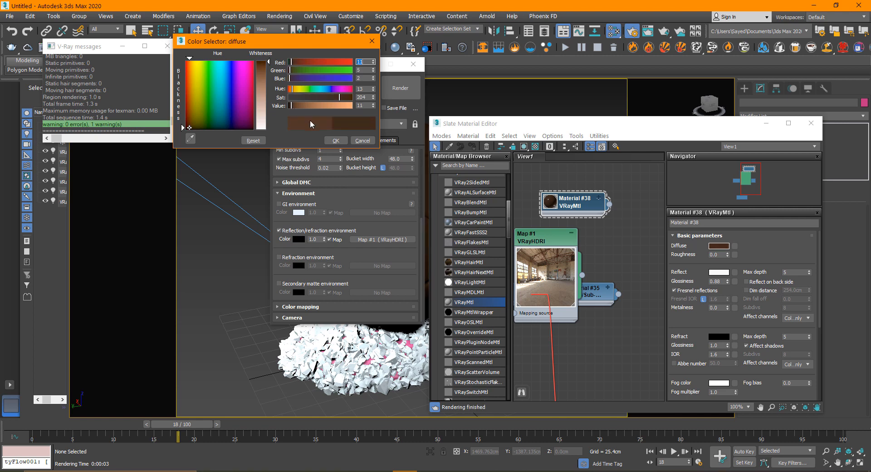
left_click(335, 141)
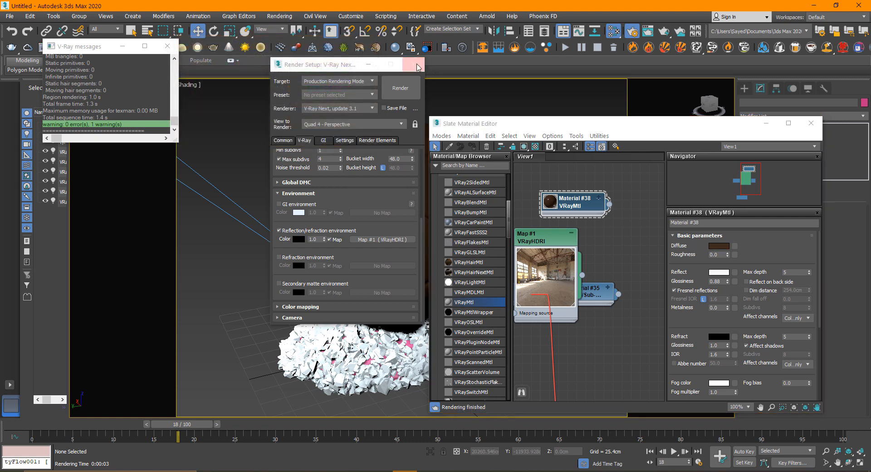
left_click(414, 64)
Step: Duplicate the football's VRayMtl and change the copy's diffuse to a neutral near-black with saturation 0 and value 7
middle_click_drag(347, 314, 340, 310)
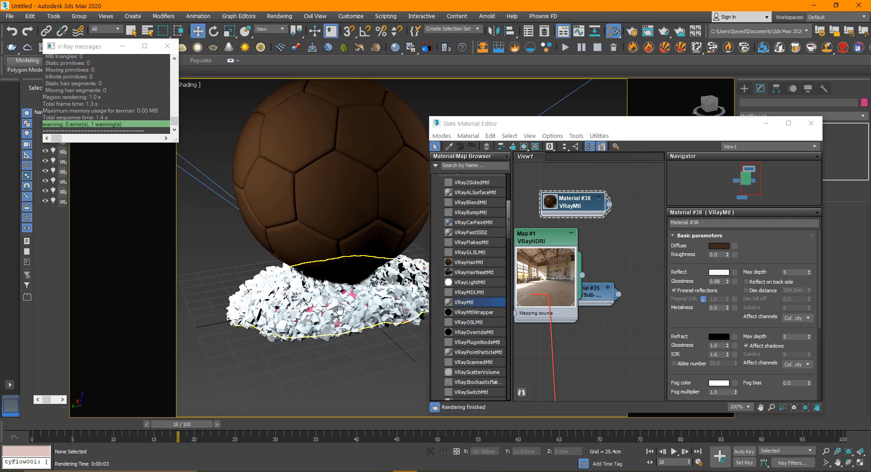
left_click(563, 206)
left_click_drag(573, 205, 599, 241, "shift")
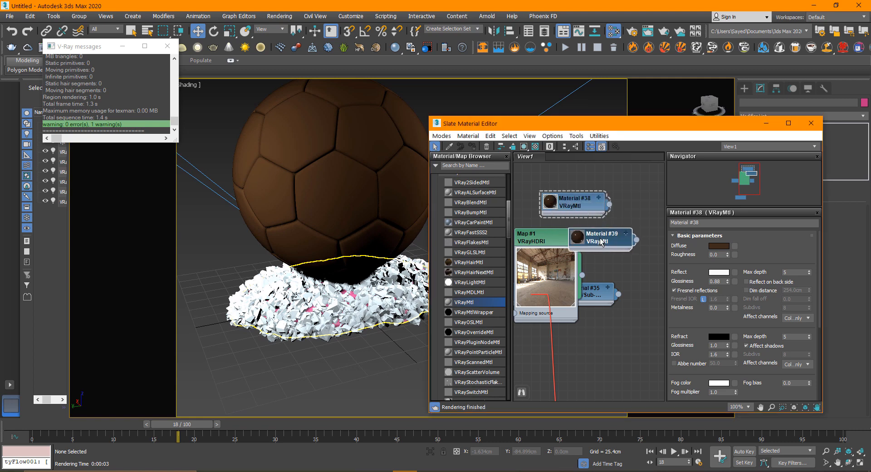
left_click(720, 246)
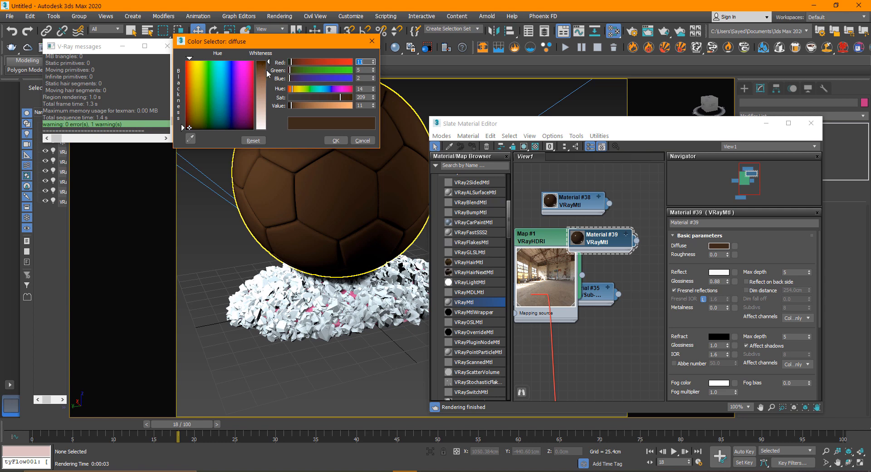
left_click_drag(267, 96, 268, 130)
left_click_drag(325, 107, 291, 108)
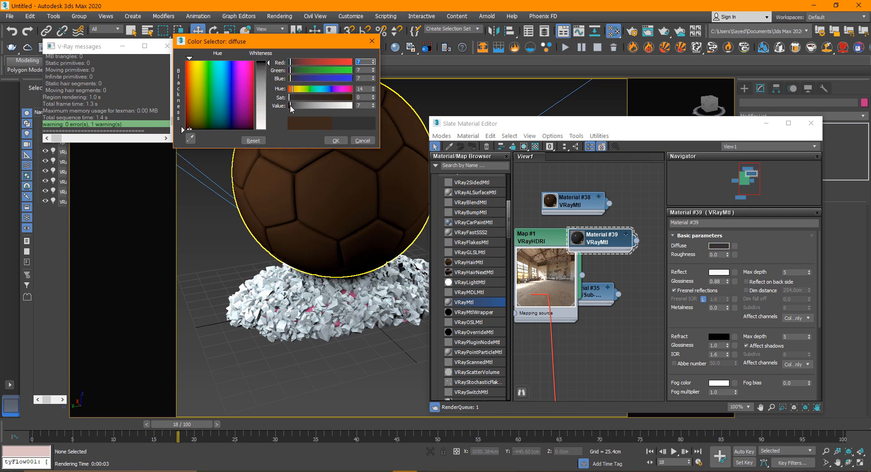
left_click(336, 140)
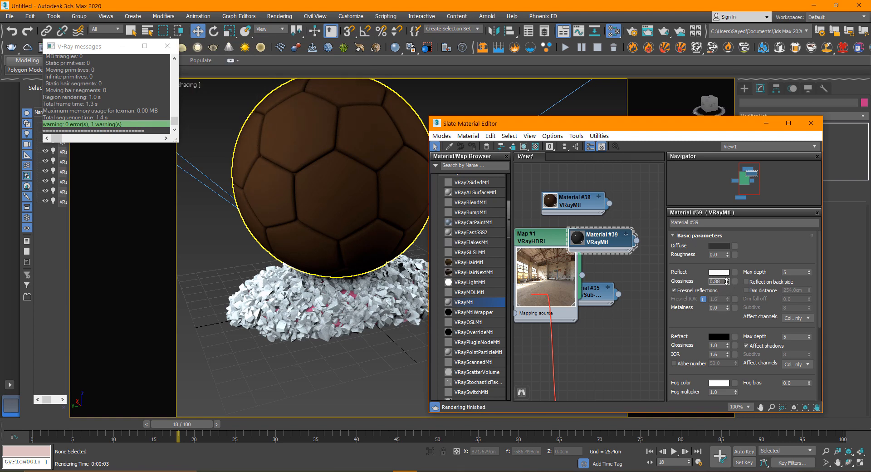
Step: Lighten Material #39's gray diffuse color to value 34
left_click(718, 247)
left_click_drag(298, 107, 325, 107)
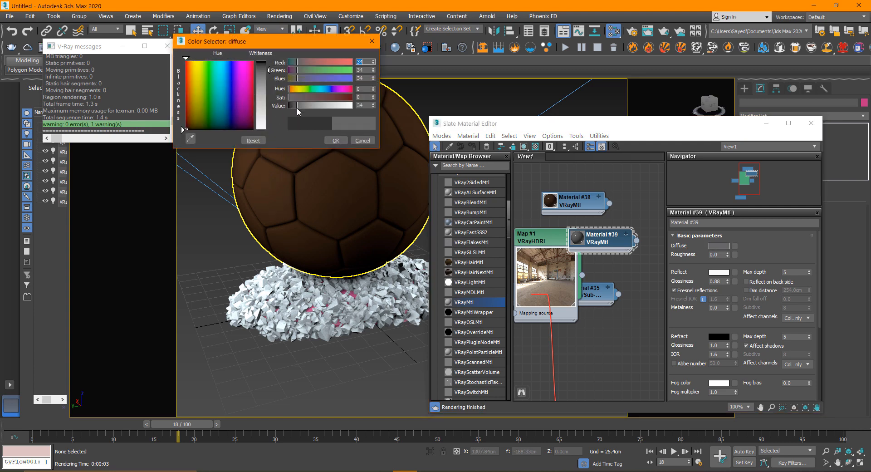
left_click(336, 140)
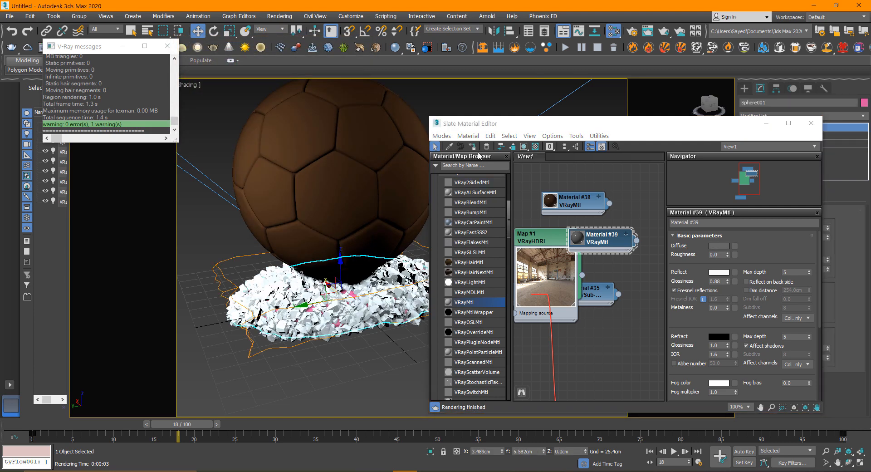
Step: Enlarge Material #39's preview and assign the material to Sphere001 beneath the debris
double_click(580, 237)
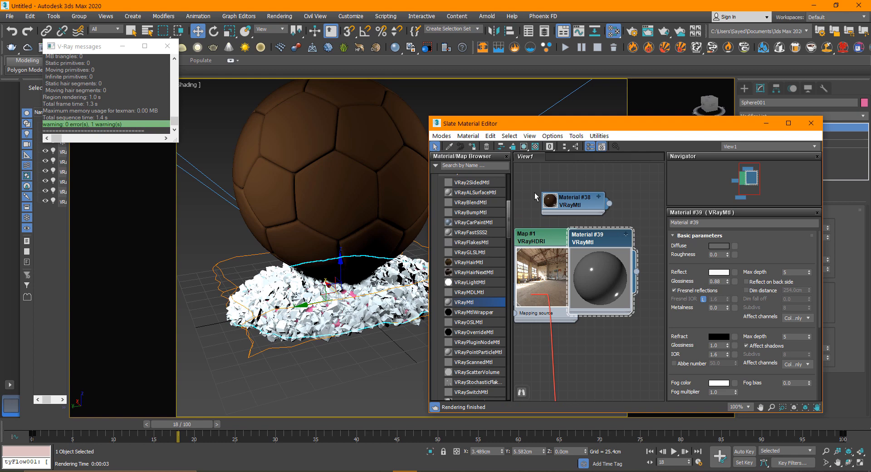
left_click(474, 145)
middle_click_drag(381, 291, 345, 293)
left_click(393, 335)
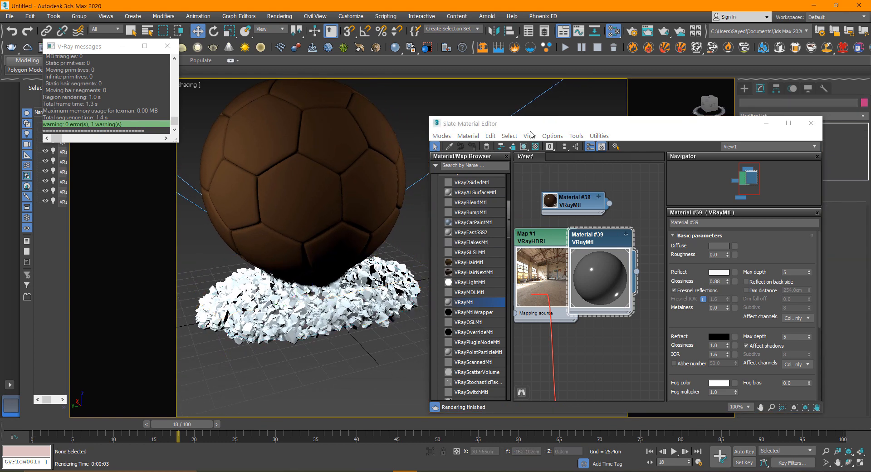
Step: Move the Slate Material Editor clear of the debris and assign Material #39 to tyFlow001
left_click_drag(529, 123, 485, 275)
left_click_drag(551, 274, 549, 359)
left_click_drag(498, 249, 464, 311)
left_click_drag(487, 363, 626, 123)
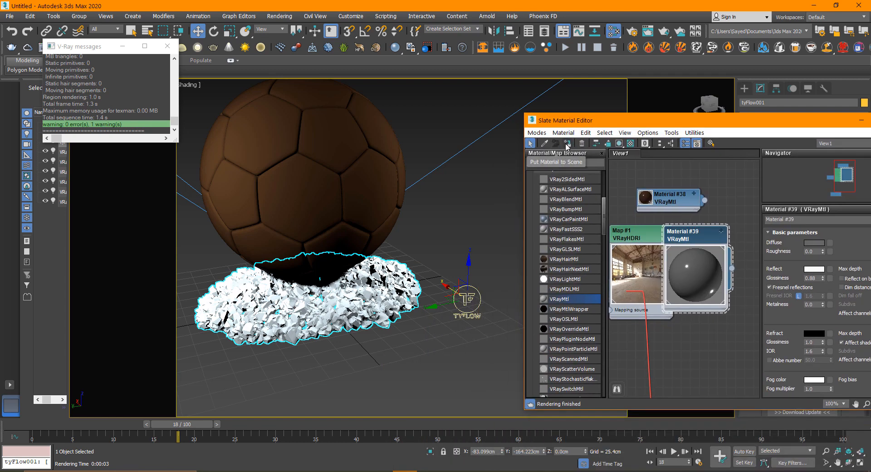
left_click(566, 144)
middle_click_drag(418, 276, 471, 293)
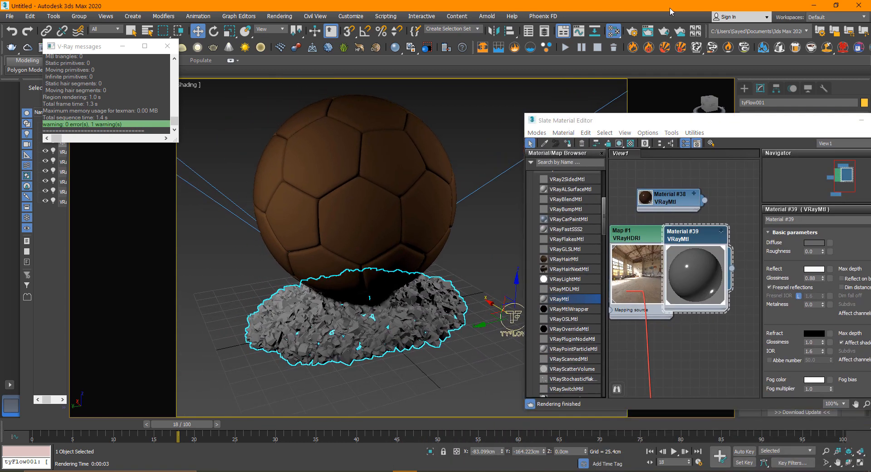
Step: Render the perspective view and inspect the gray debris in the V-Ray frame buffer
left_click(663, 32)
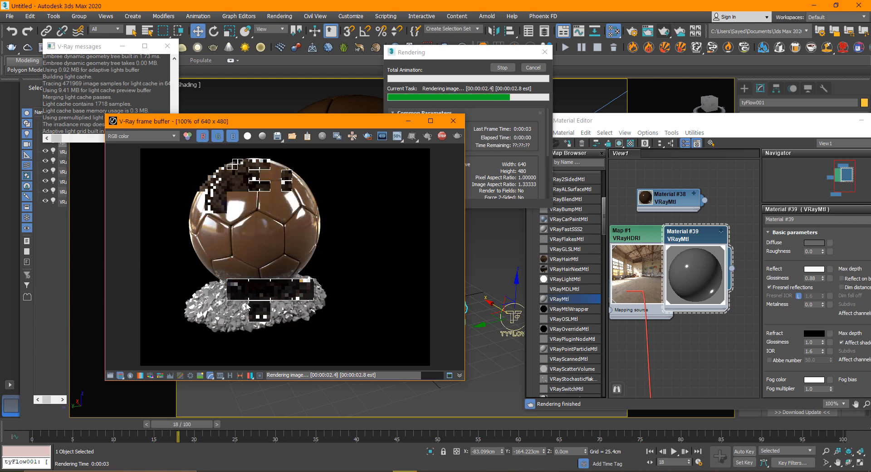
left_click(288, 310)
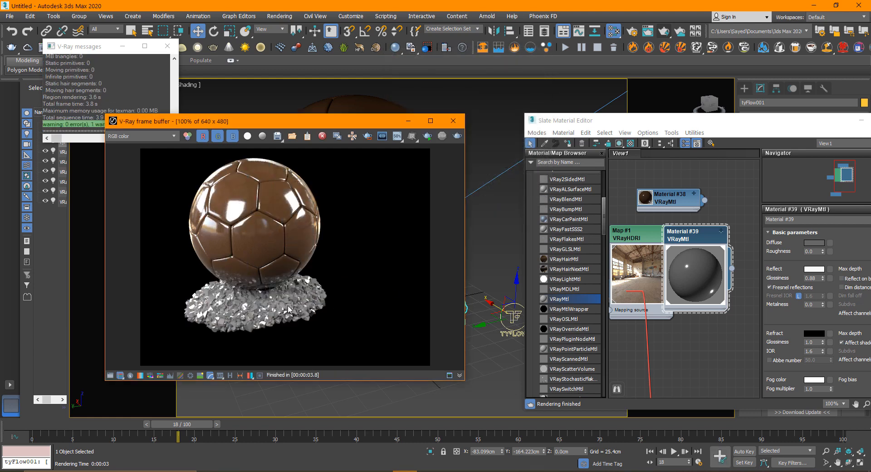
scroll(274, 319, "up", 1)
scroll(295, 278, "down", 1)
left_click_drag(246, 123, 302, 124)
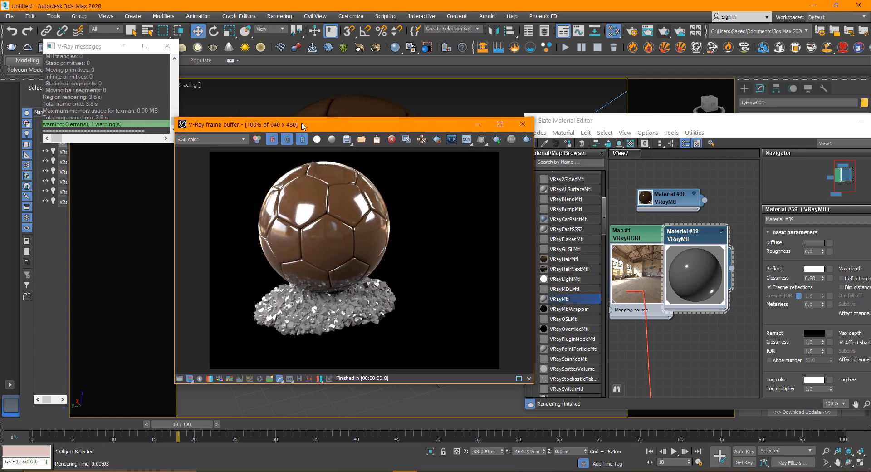
Step: Darken Material #39's gray diffuse color and render the view again
left_click_drag(653, 114, 484, 44)
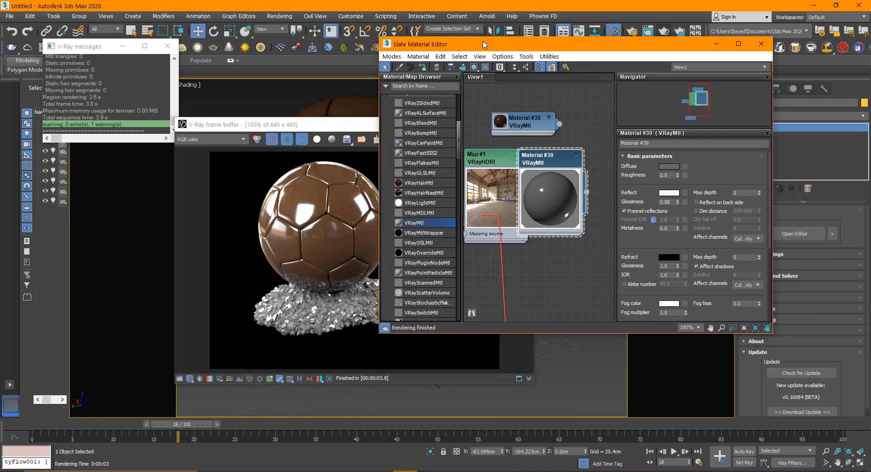
left_click(669, 167)
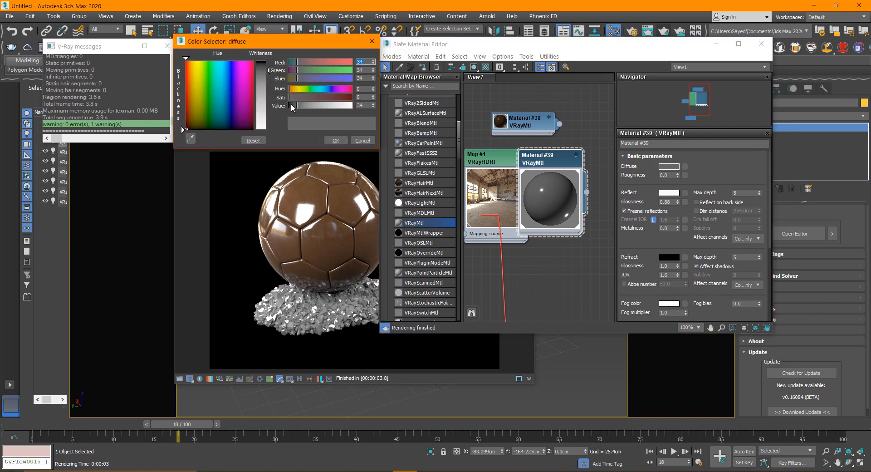
left_click(336, 140)
left_click(499, 138)
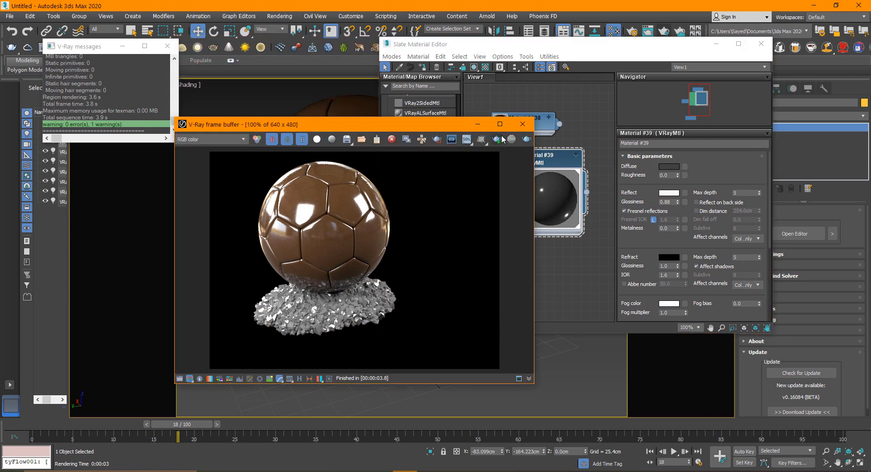
left_click(527, 139)
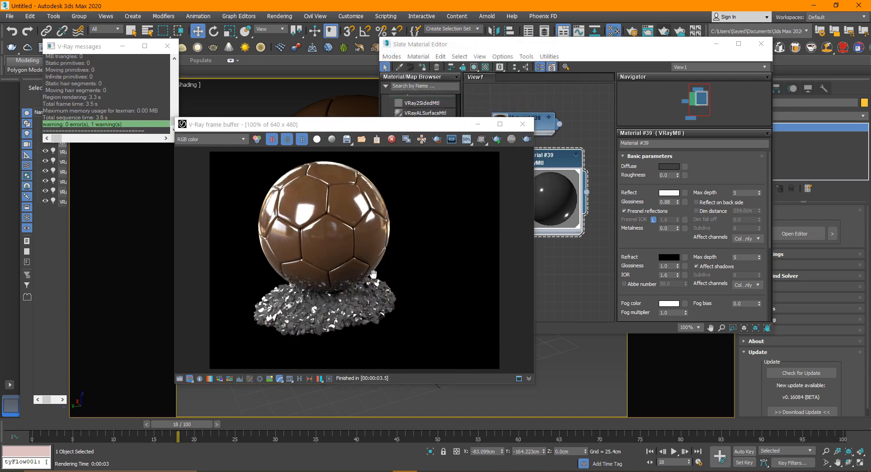
Step: Raise Material #38's reflection glossiness to 0.98 and darken its brown diffuse color
left_click(523, 124)
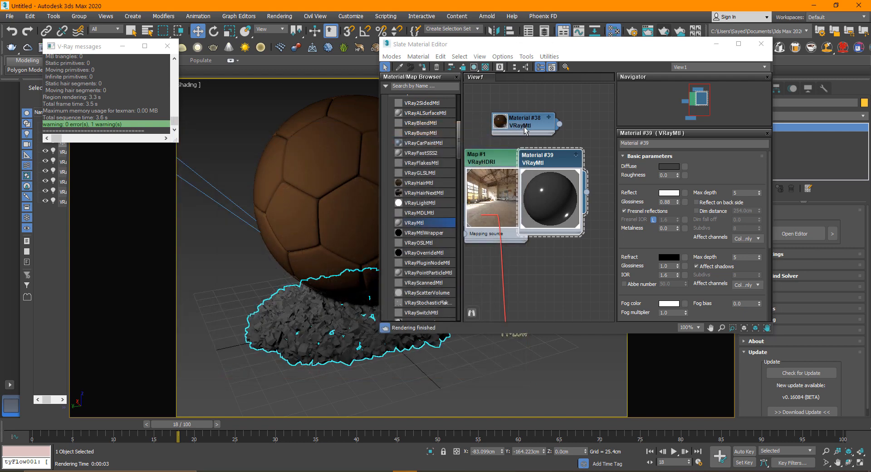
left_click(527, 122)
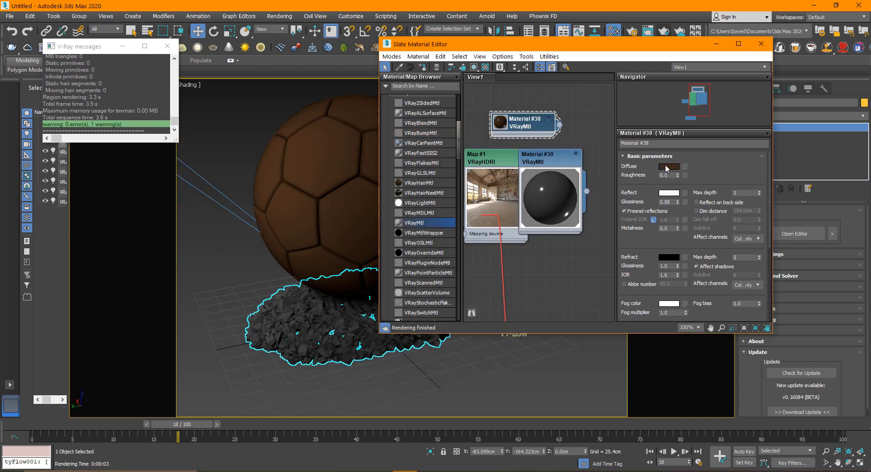
left_click(678, 203)
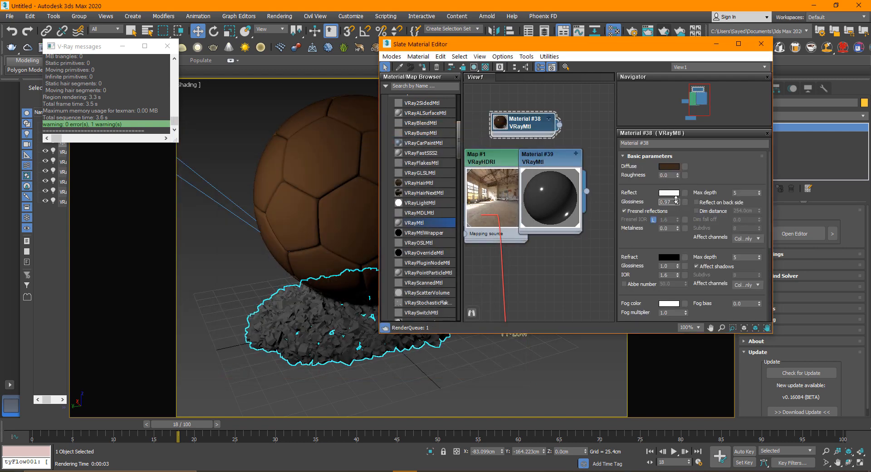
left_click(677, 200)
left_click(669, 166)
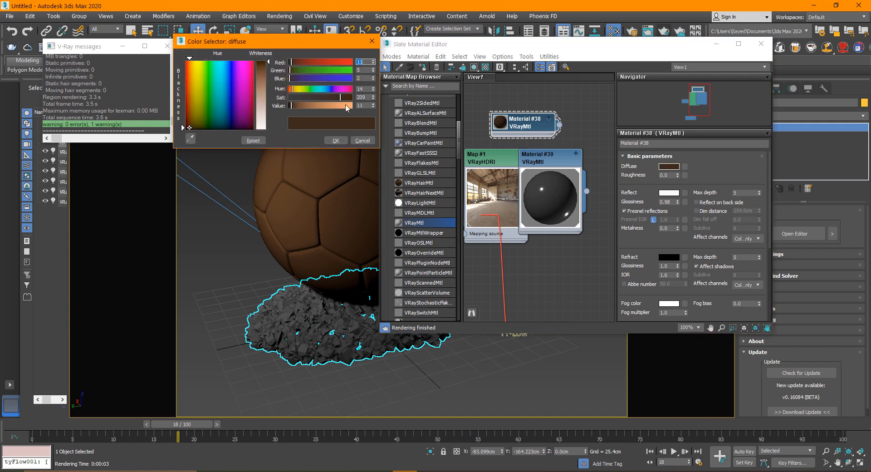
left_click(336, 141)
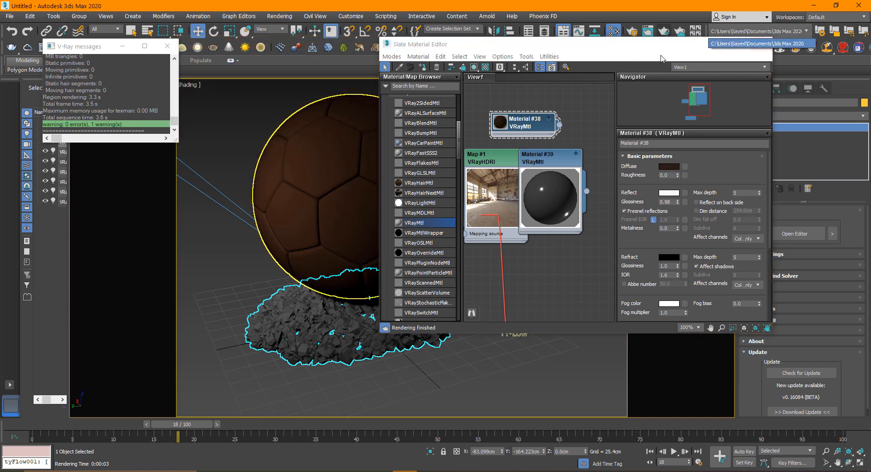
Step: Set the render output size to 1920 × 1080 pixels
left_click(765, 44)
left_click(390, 172)
key("z")
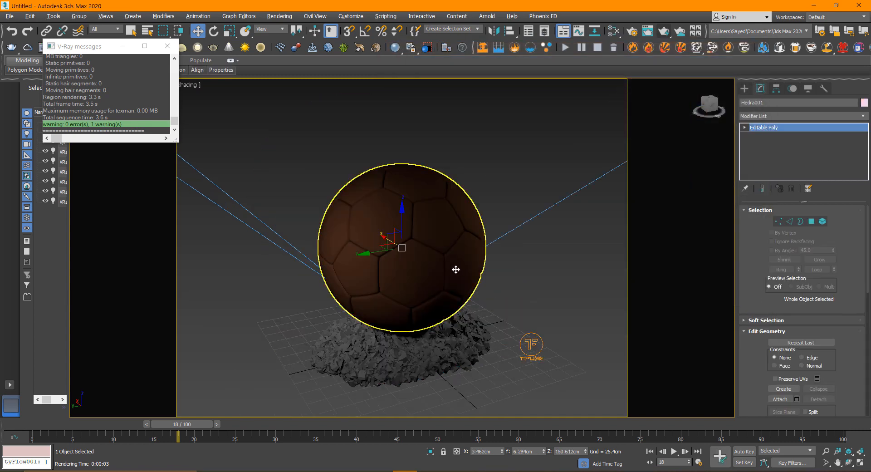
left_click(632, 31)
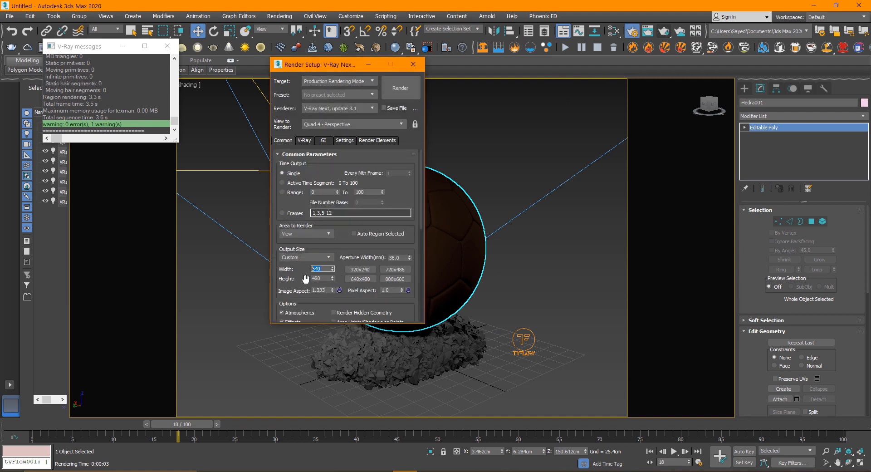
type("1920")
key("Tab")
type("1")
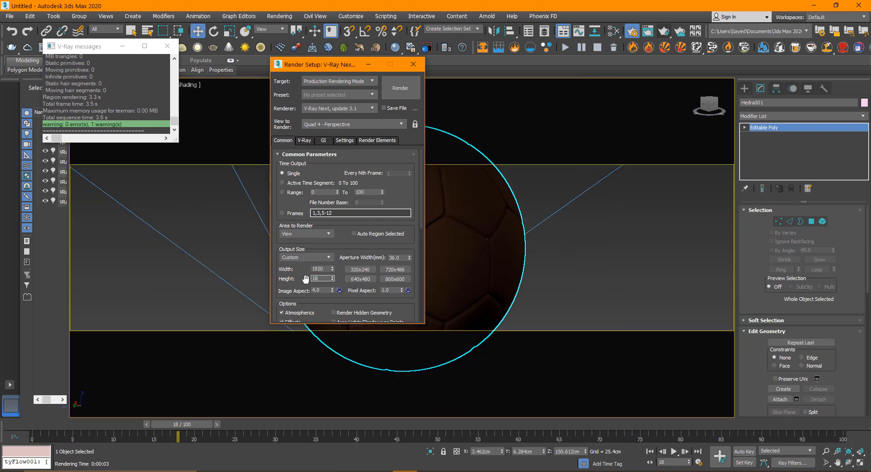
type("080")
key("Return")
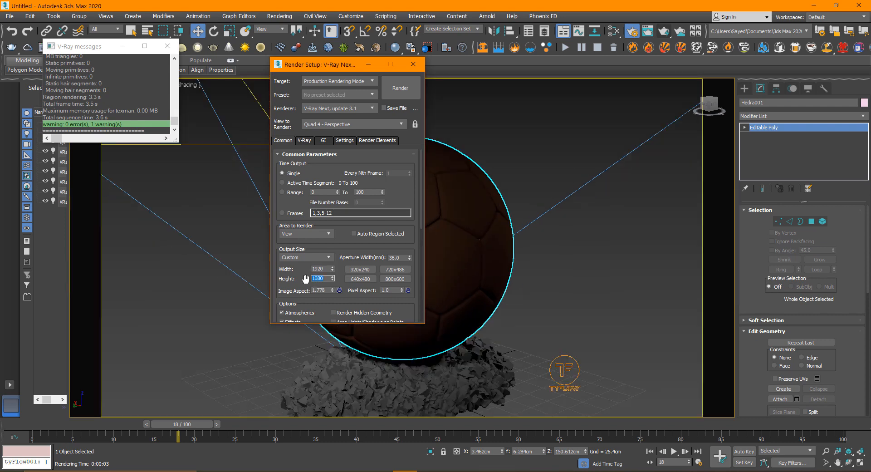
left_click(413, 64)
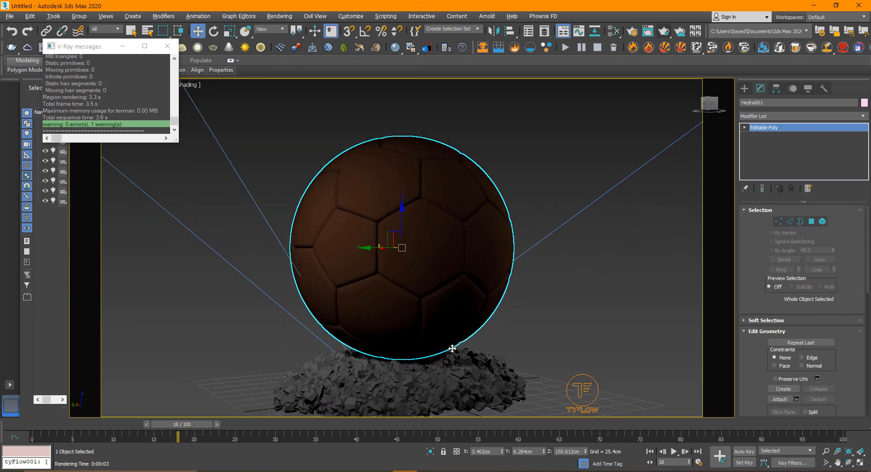
Step: Reframe the perspective view so the whole ball and the debris beneath it fit the widescreen render frame
middle_click_drag(451, 346, 471, 313)
middle_click_drag(459, 305, 446, 320)
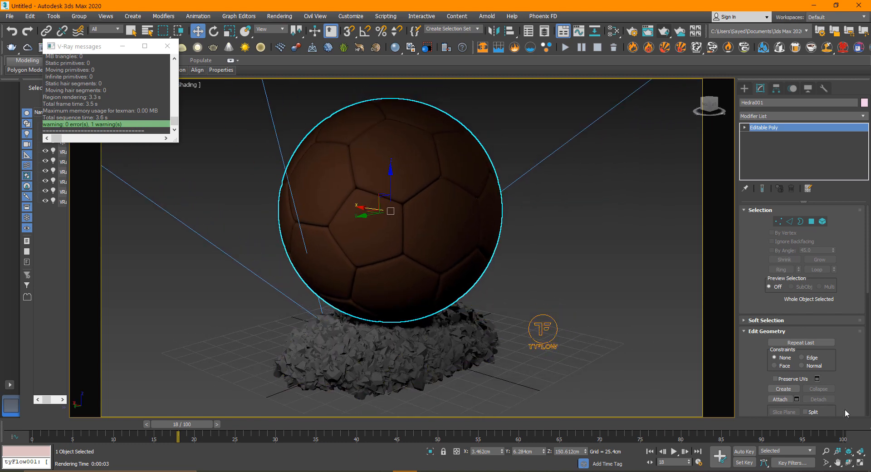
left_click(827, 452)
left_click_drag(502, 317, 486, 299)
key("w")
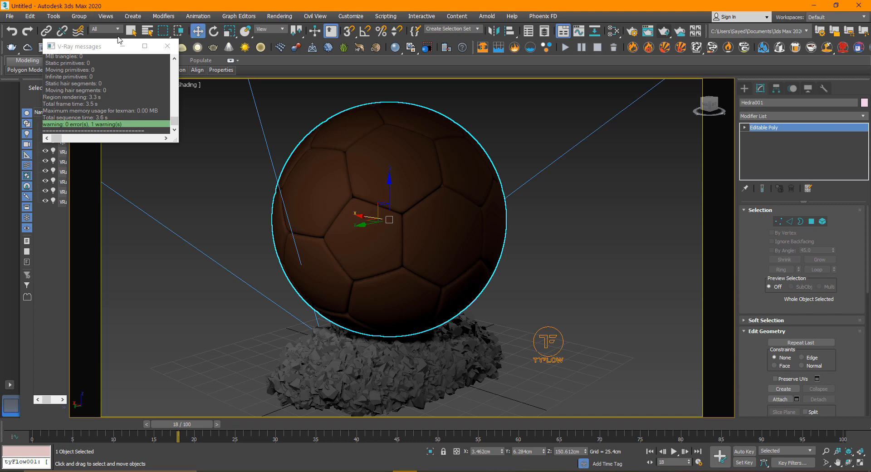
Step: Raise the V-Ray quick settings to 12% GI quality, 14% shading quality and 24% AA quality
left_click(167, 45)
left_click(75, 47)
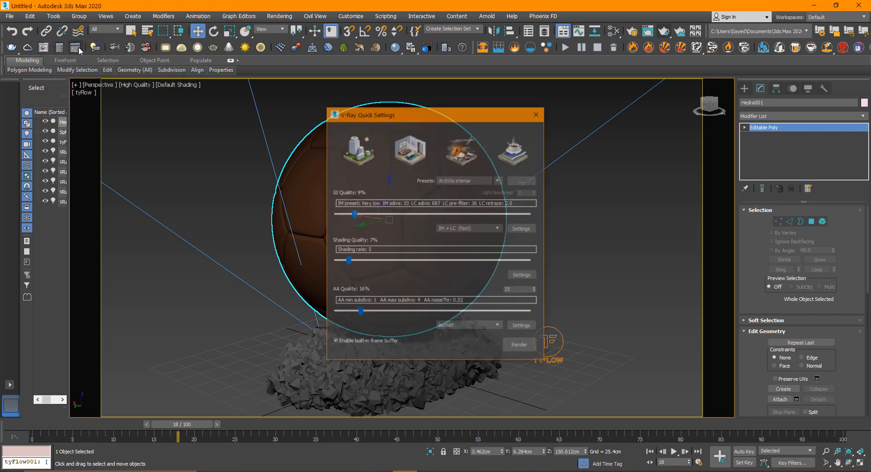
left_click_drag(385, 116, 471, 116)
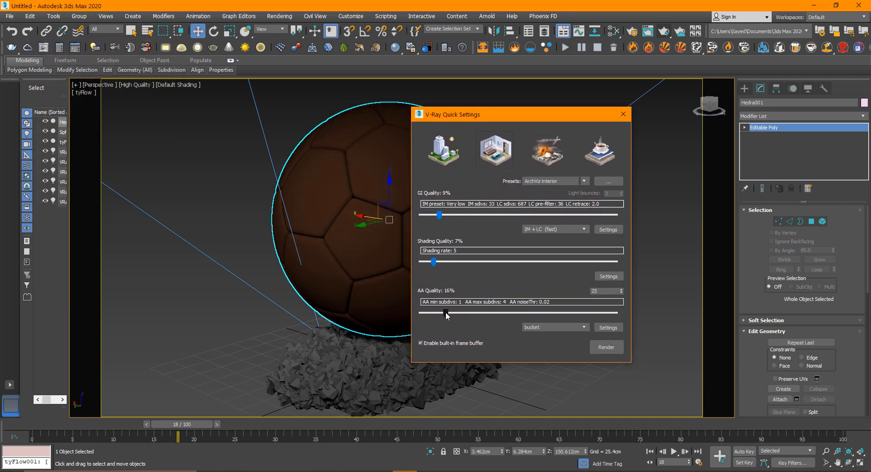
left_click_drag(446, 312, 452, 313)
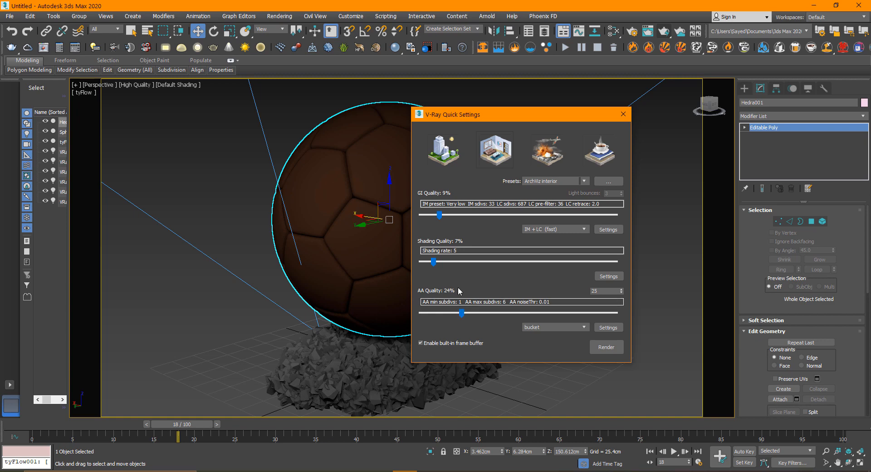
left_click_drag(444, 266, 447, 267)
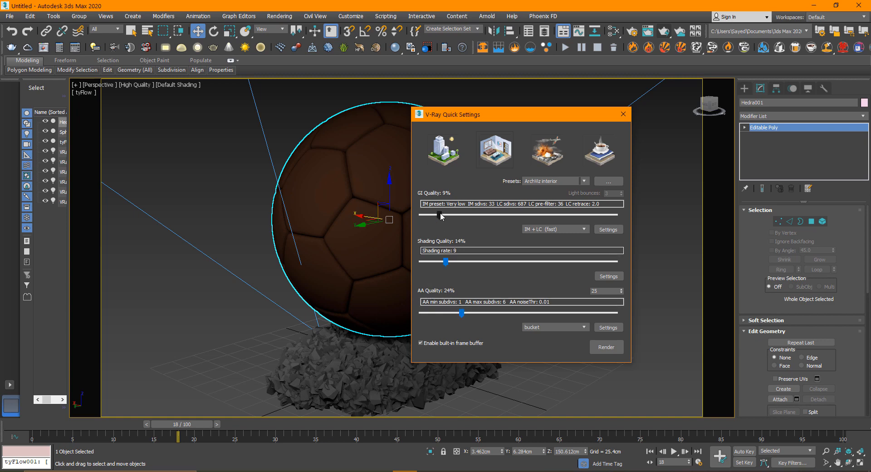
left_click_drag(439, 215, 447, 218)
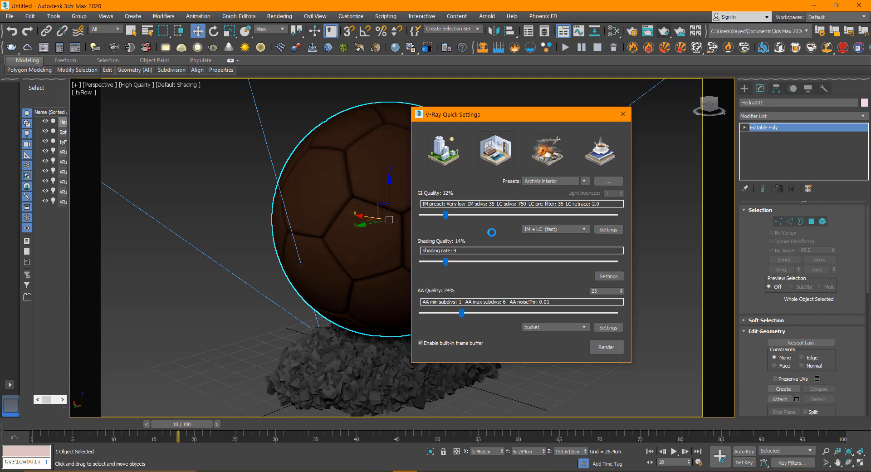
Step: Render the perspective view and examine the ball's reflections and the gray debris up close in the frame buffer
left_click(606, 347)
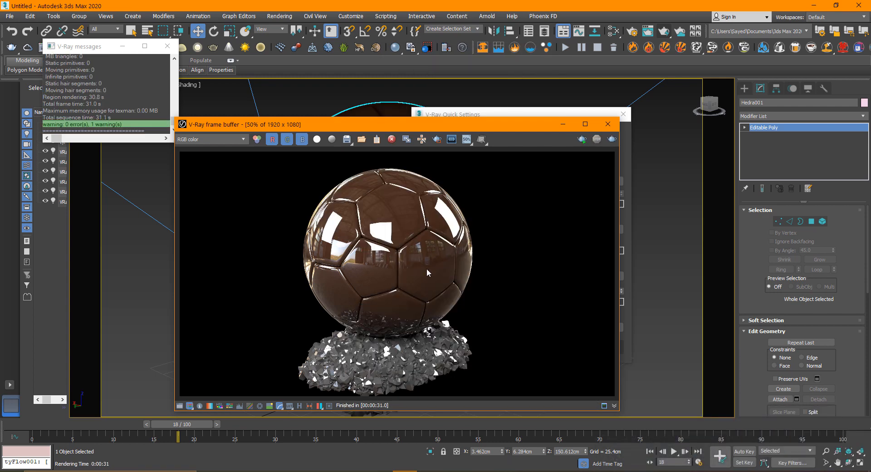
scroll(403, 246, "up", 1)
scroll(387, 245, "down", 1)
scroll(401, 256, "up", 1)
scroll(395, 236, "down", 1)
scroll(393, 245, "up", 1)
scroll(401, 254, "down", 1)
scroll(397, 293, "up", 1)
middle_click_drag(372, 330, 371, 306)
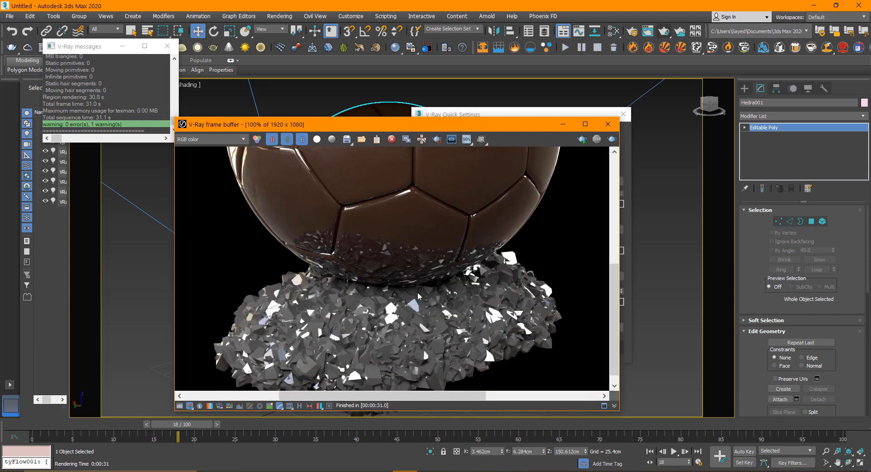
left_click(608, 124)
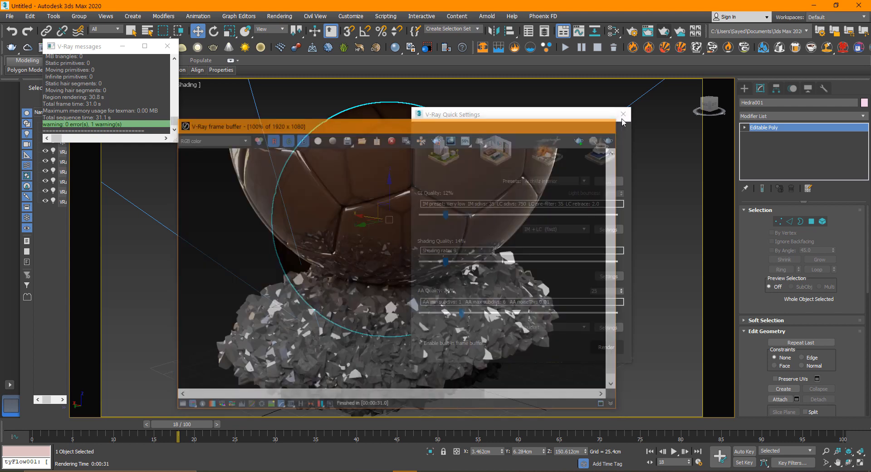
Step: Assign the ball's brown Material #38 to the tyFlow001 debris
key("m")
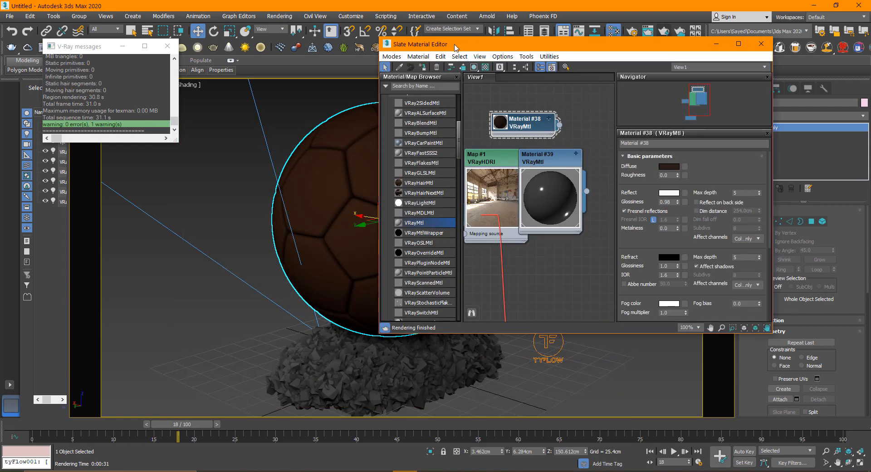
left_click_drag(454, 44, 551, 48)
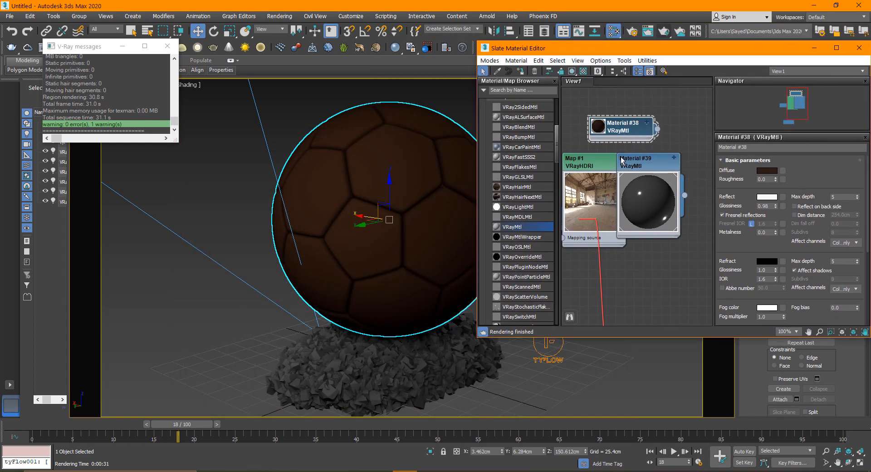
left_click(548, 352)
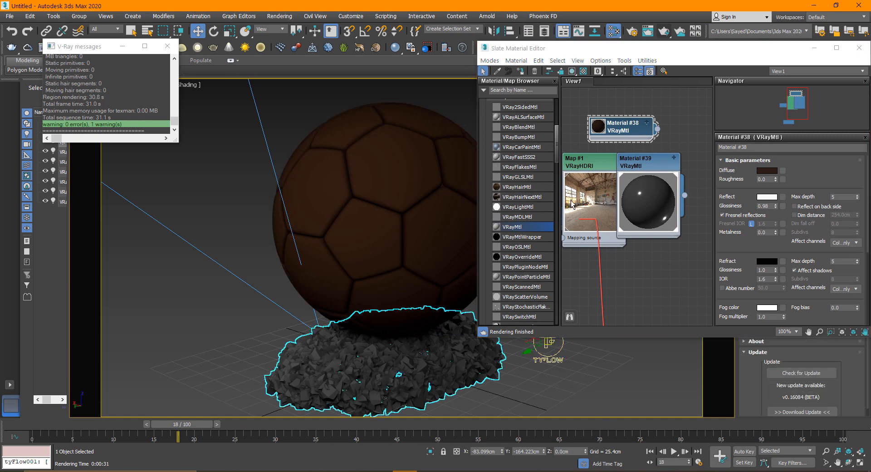
left_click(519, 71)
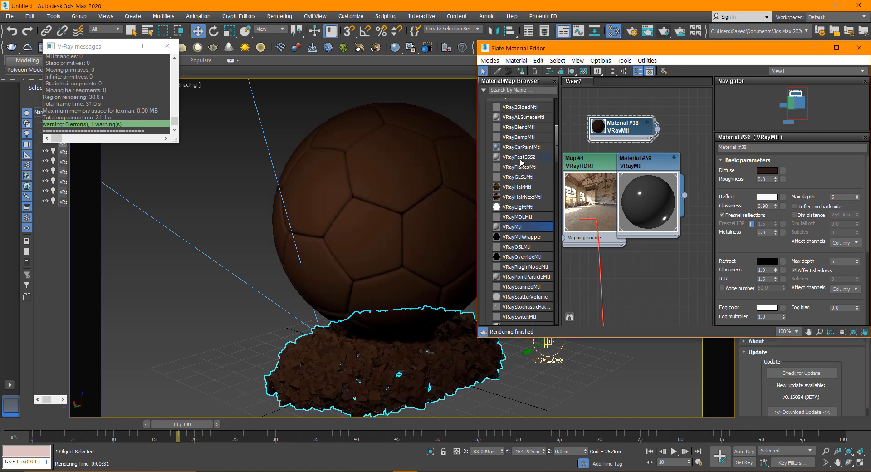
Step: Test-render the scene with the brown debris, stopping the render early once its look can be judged
left_click(662, 32)
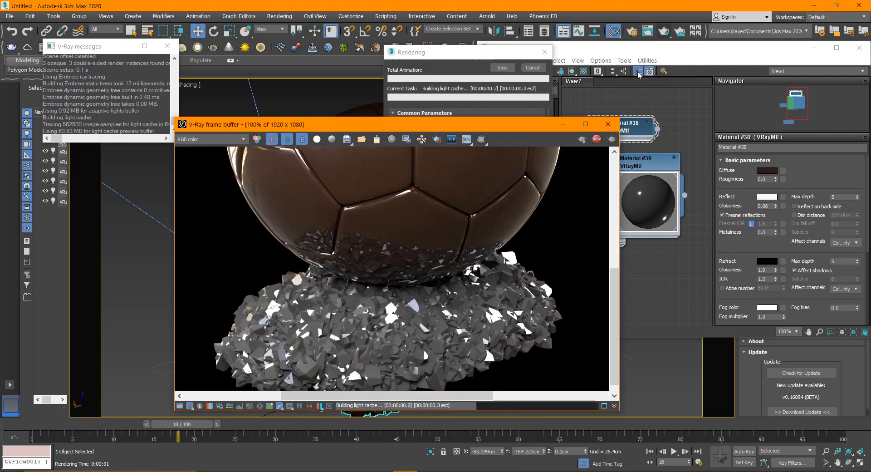
scroll(403, 277, "down", 1)
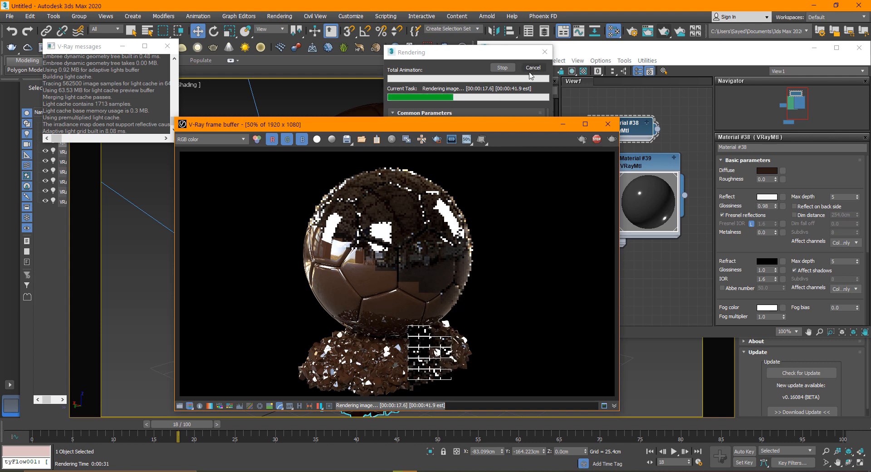
left_click(555, 89)
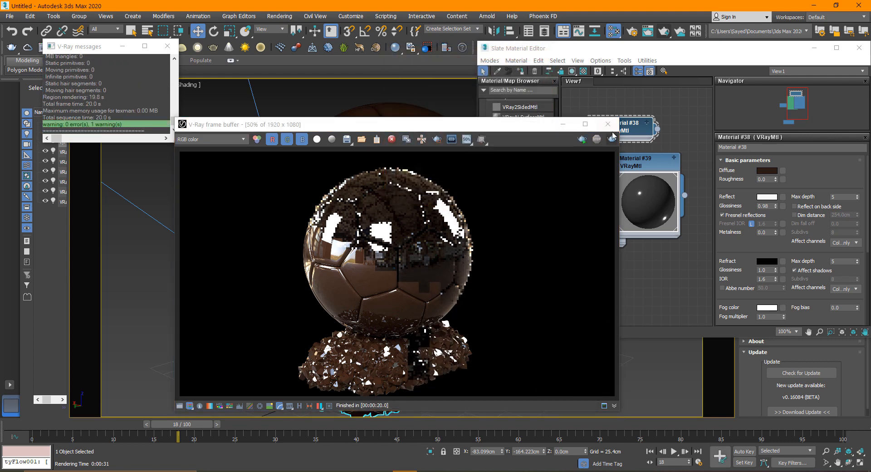
left_click(607, 123)
Step: Duplicate Material #38 as Material #40 and lighten the copy's diffuse color to a pale grayish brown
left_click(623, 135)
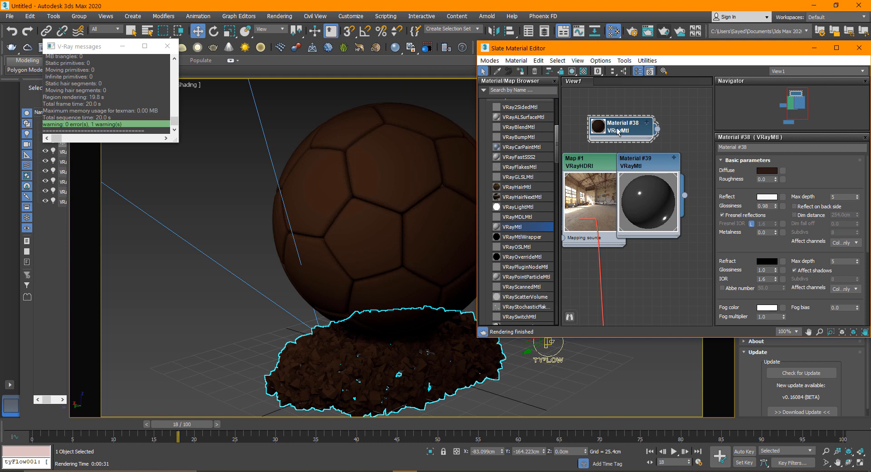
left_click_drag(617, 132, 653, 304, "shift")
double_click(654, 302)
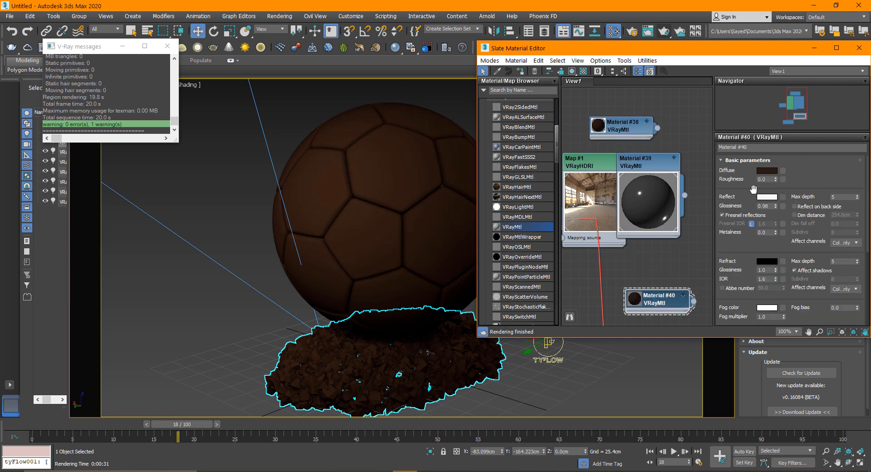
left_click(766, 171)
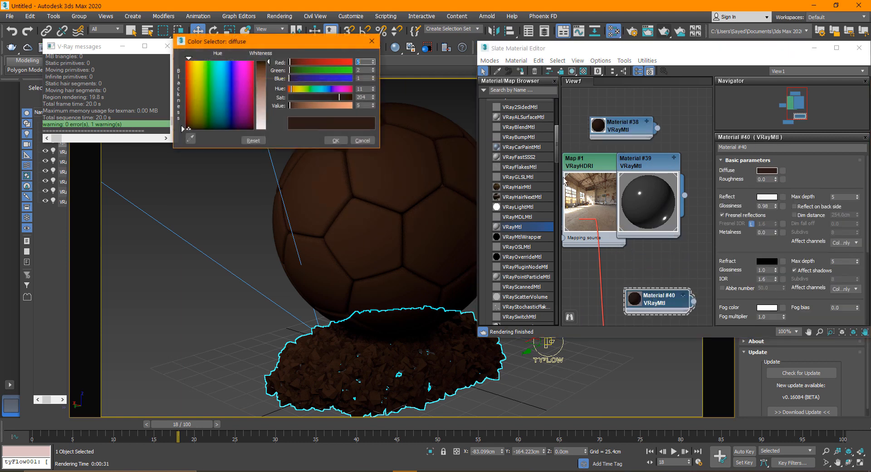
left_click(295, 105)
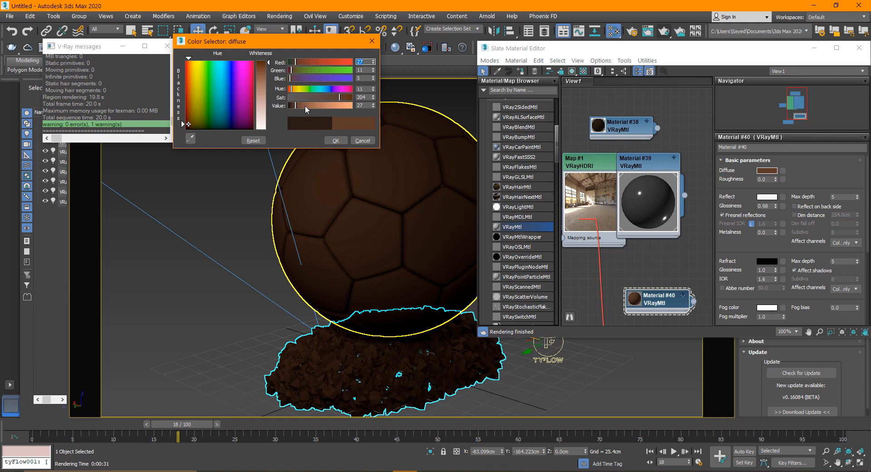
mouse_move(263, 75)
left_mouse_down()
mouse_move(263, 86)
mouse_move(263, 73)
left_mouse_up()
left_click(335, 140)
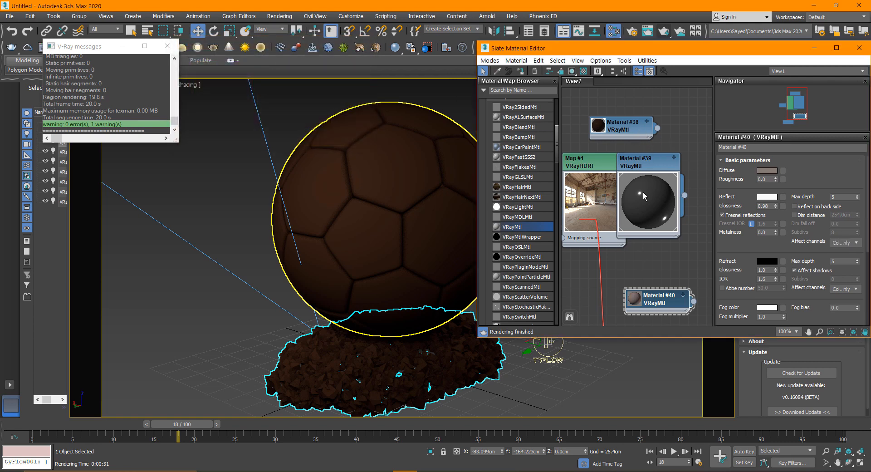
Step: Assign Material #40 to the tyFlow001 debris and render the perspective view again
left_click_drag(643, 164, 642, 155)
left_click(658, 301)
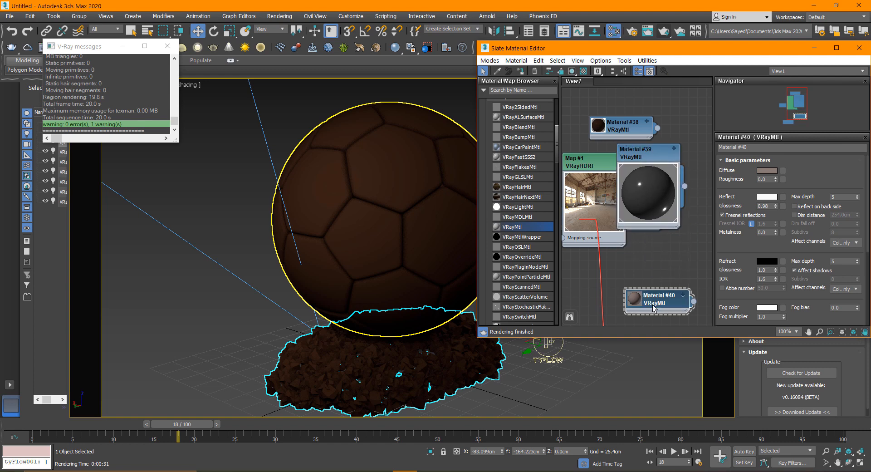
left_click_drag(583, 367, 562, 356)
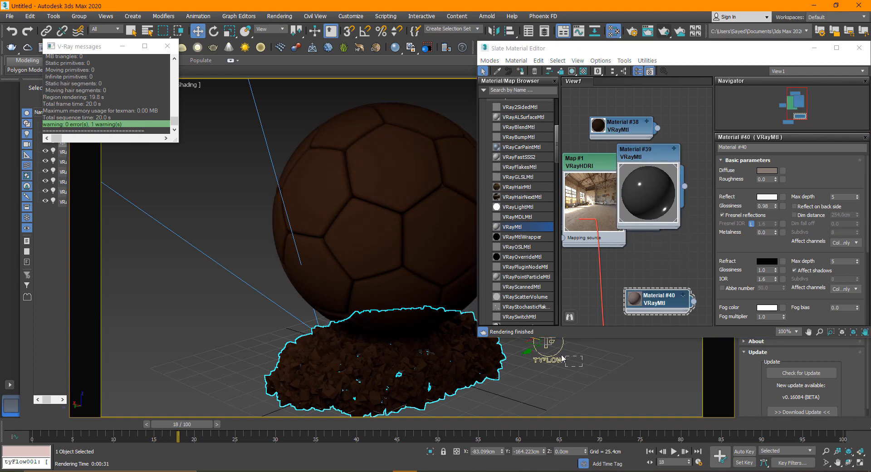
left_click(521, 71)
left_click(648, 32)
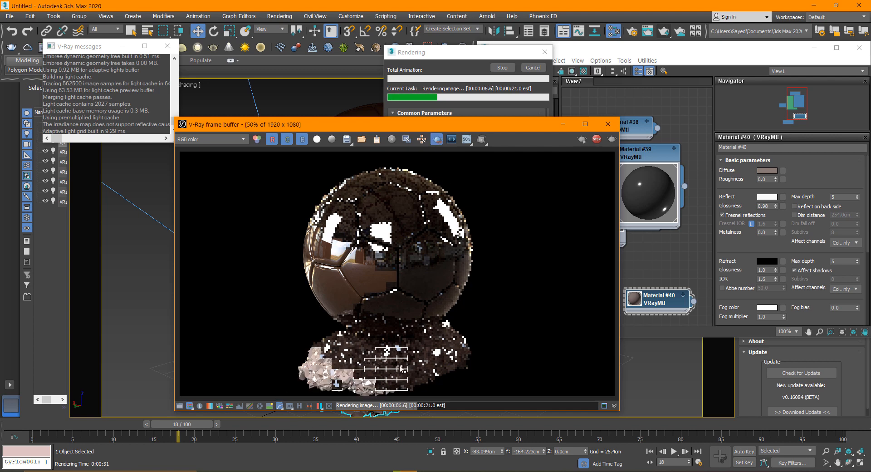
Step: Cancel the running render and return to Material #40 in the material graph
left_click(536, 71)
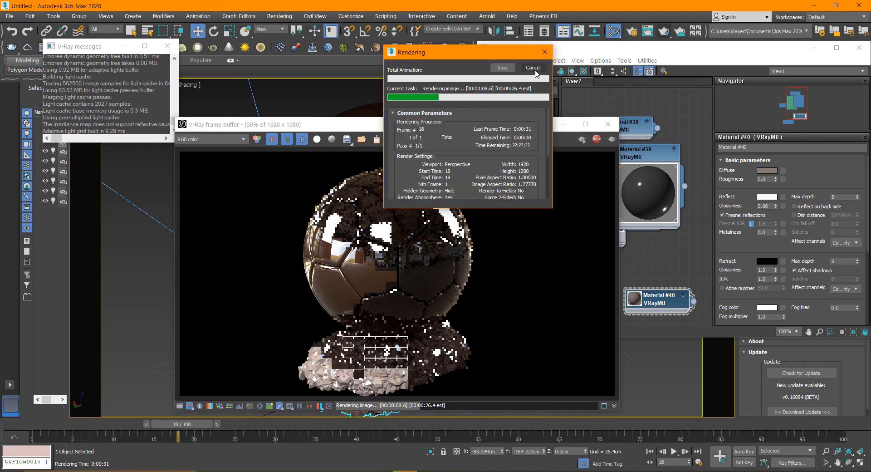
left_click(534, 70)
left_click(648, 307)
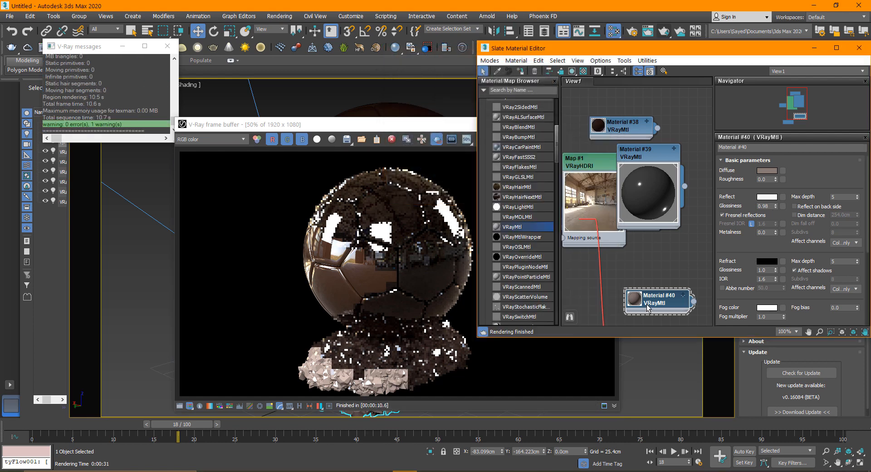
left_click(765, 160)
left_click(768, 171)
left_click(767, 162)
scroll(771, 169, "down", 1)
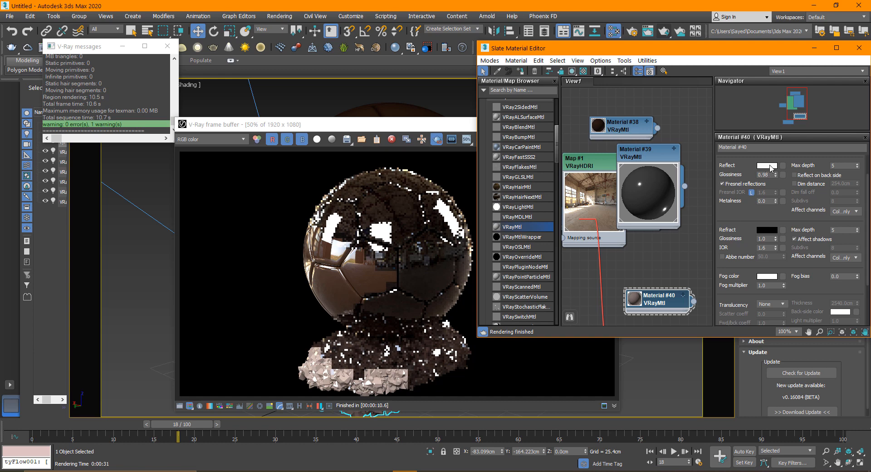
left_click(768, 166)
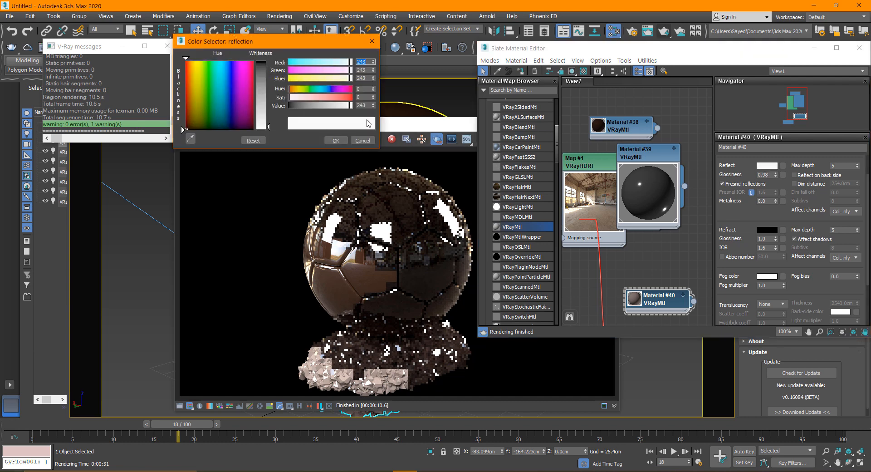
left_click(362, 141)
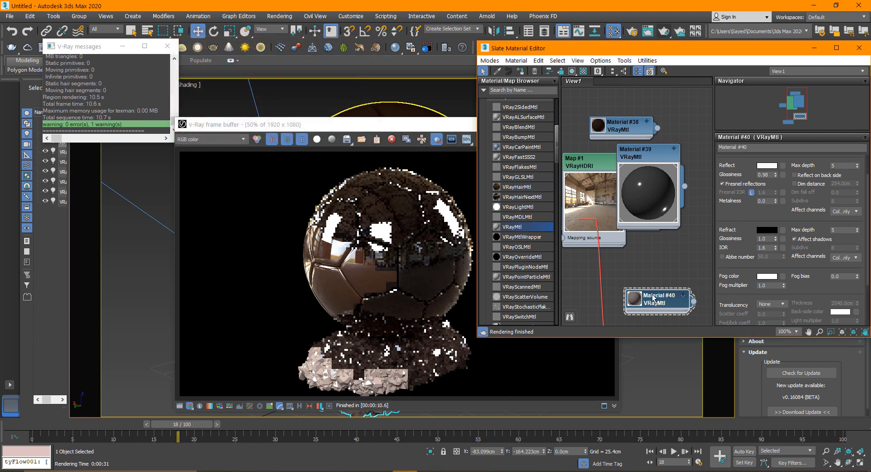
left_click_drag(641, 287, 622, 260)
left_click(767, 165)
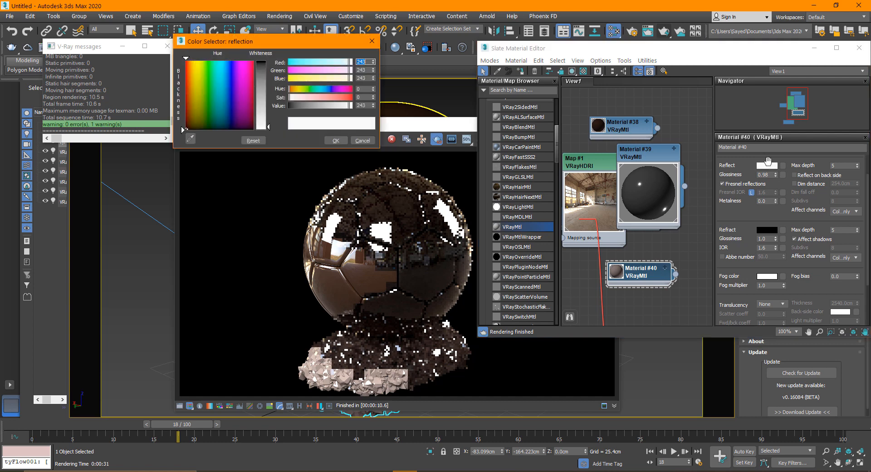
Step: Darken Material #40's diffuse color to a dark grayish brown
scroll(737, 228, "up", 1)
scroll(736, 228, "up", 1)
left_click(768, 171)
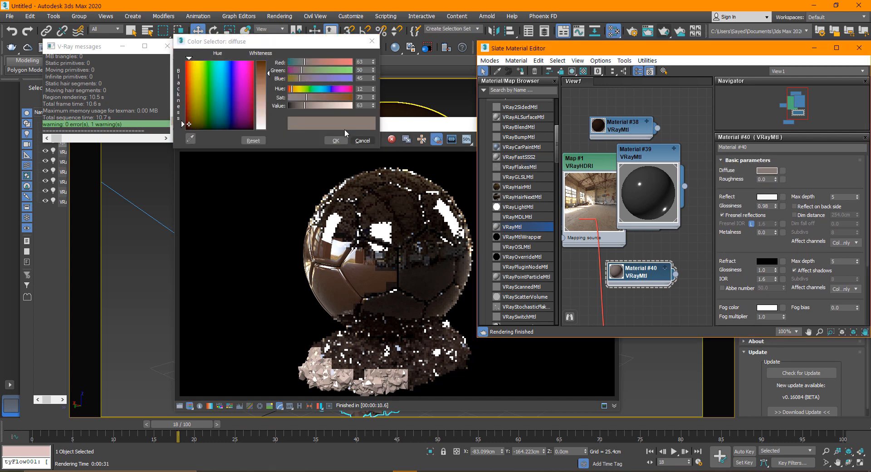
left_click_drag(303, 106, 296, 107)
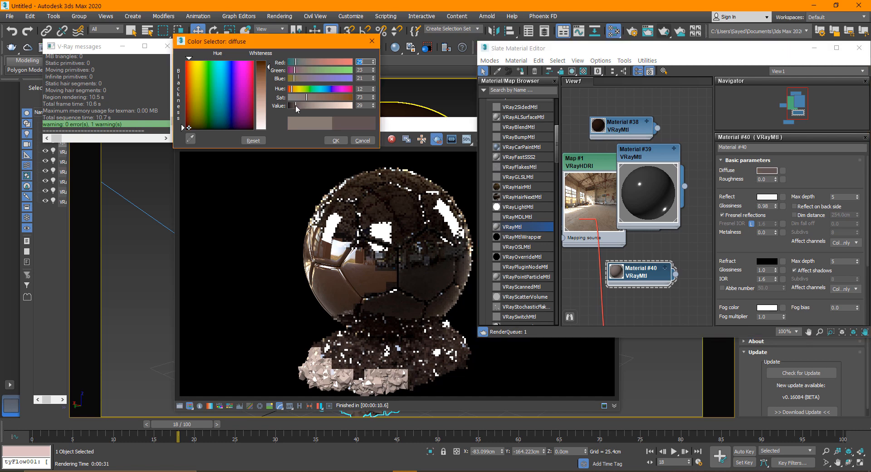
left_click(336, 140)
Step: Test-render the scene with the darkened debris and examine the rocks up close, stopping the render early
left_click(434, 126)
left_click(612, 139)
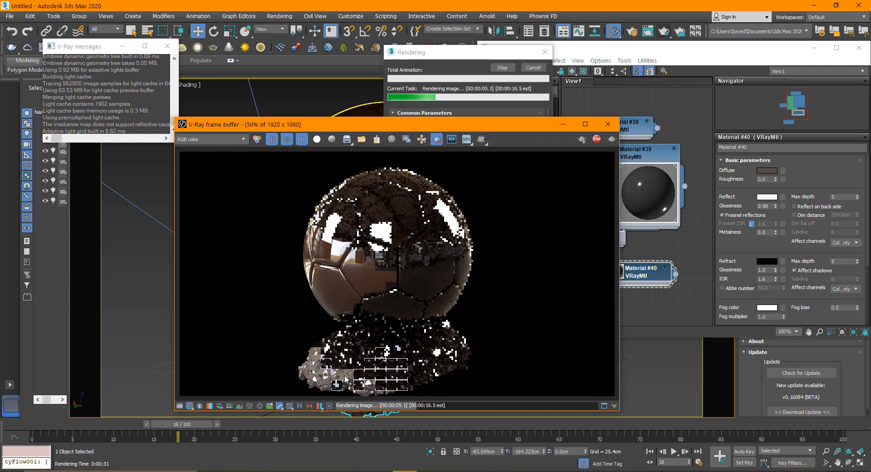
double_click(345, 372)
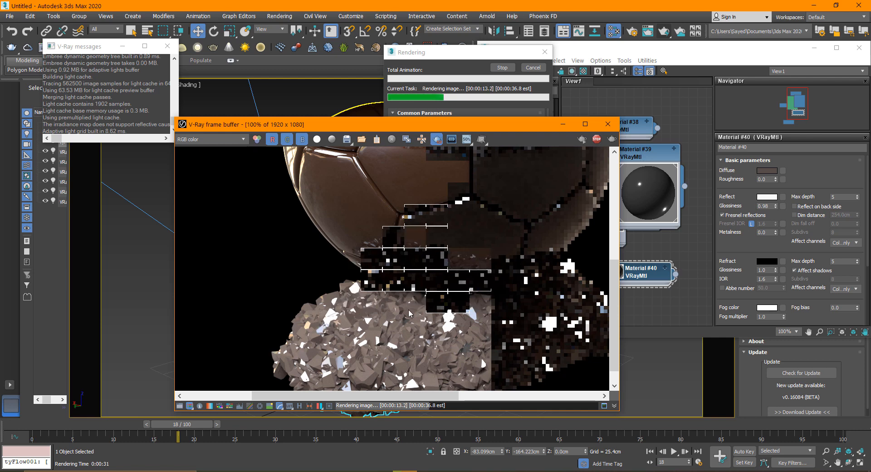
scroll(418, 314, "down", 3)
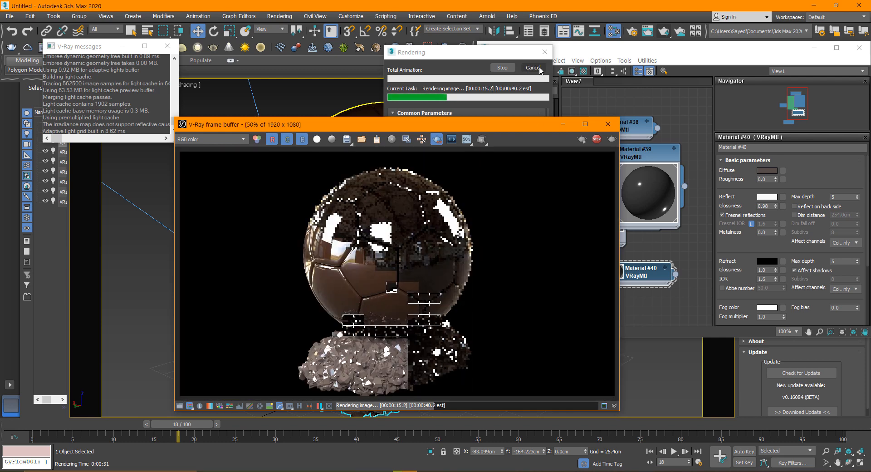
Step: Set Material #40's diffuse color to pure black
left_click(766, 172)
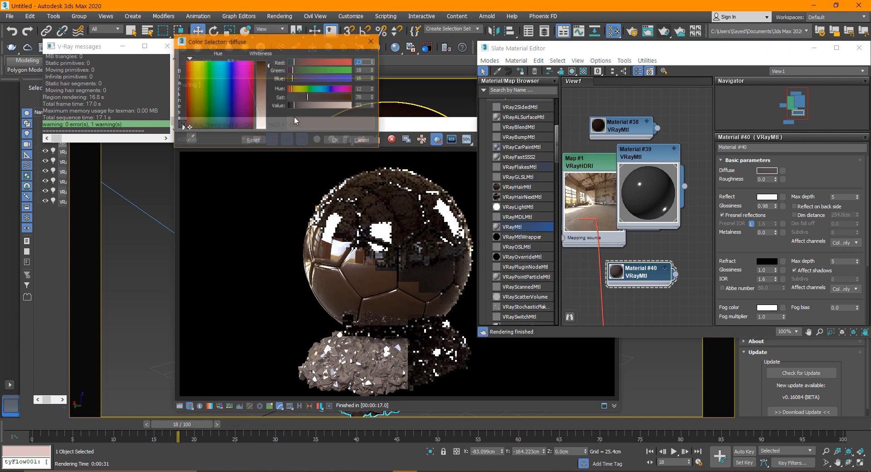
left_click_drag(294, 106, 289, 105)
left_click(335, 141)
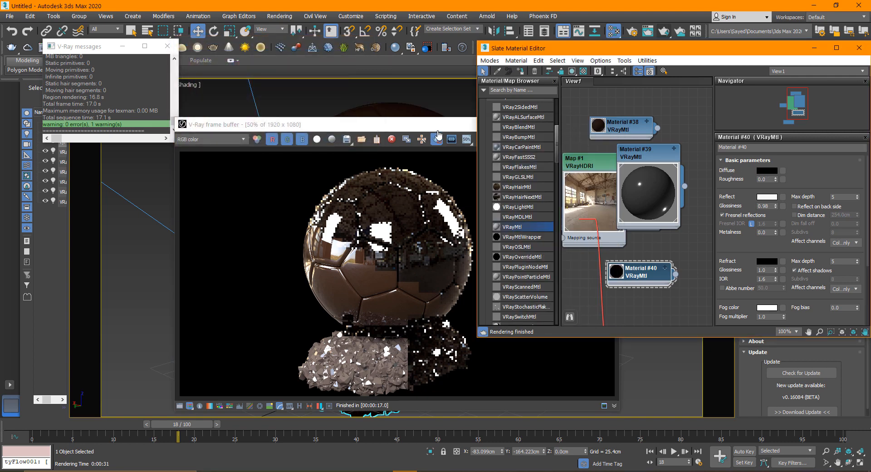
Step: Test-render the scene with the black debris and inspect the rocks' reflections at 100% zoom, cancelling before completion
left_click(438, 127)
left_click(612, 139)
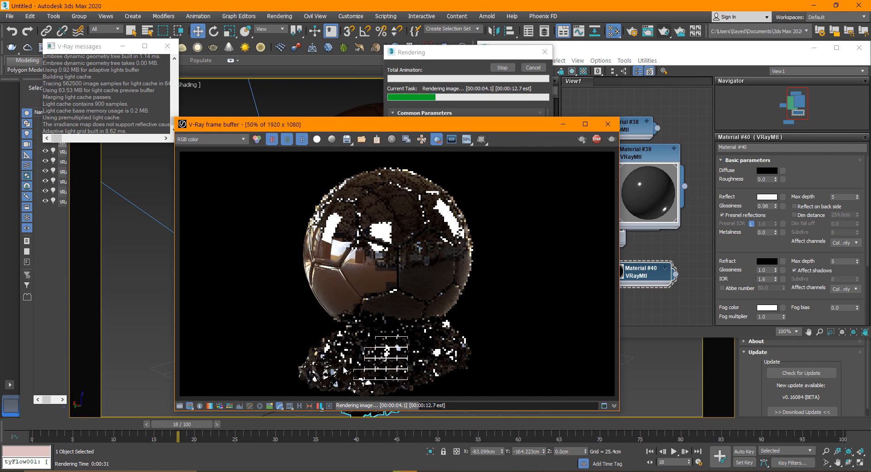
scroll(352, 380, "up", 1)
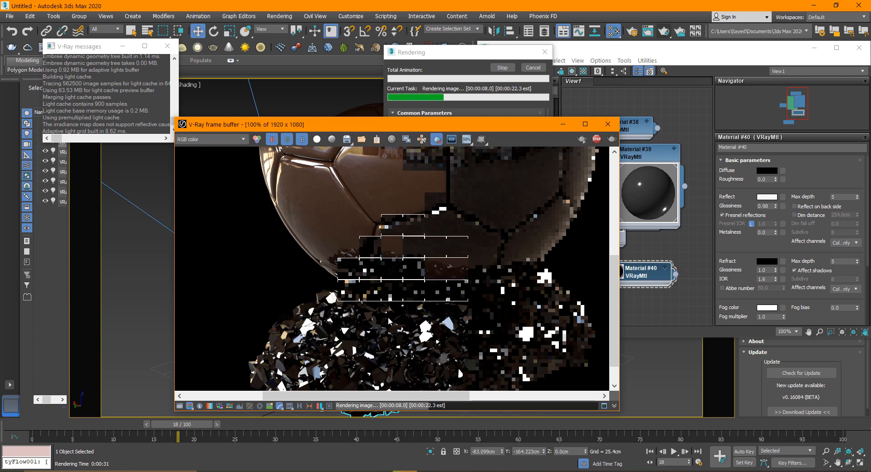
scroll(394, 344, "down", 1)
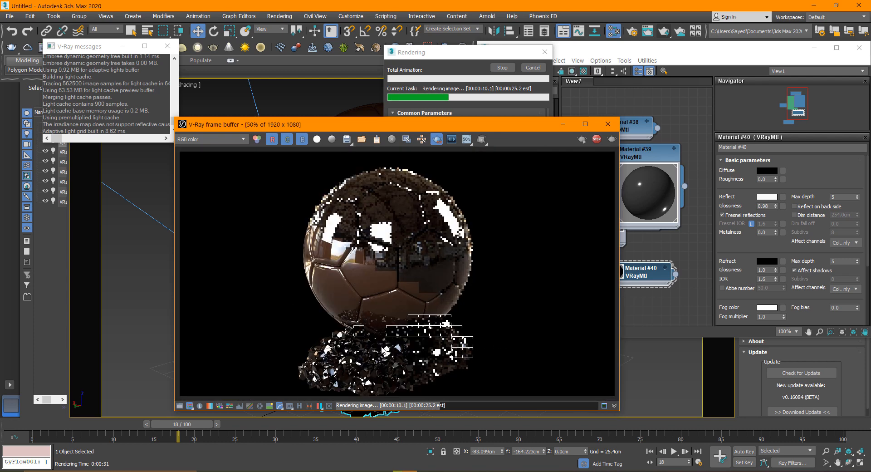
scroll(377, 339, "up", 1)
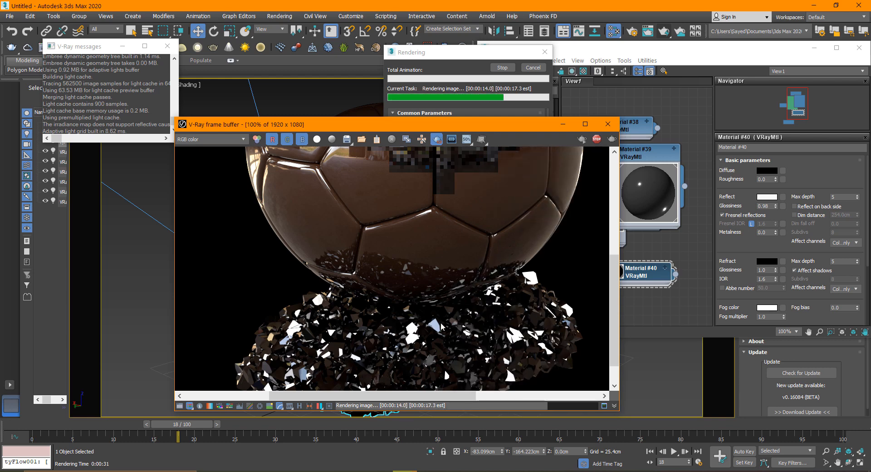
left_click(535, 68)
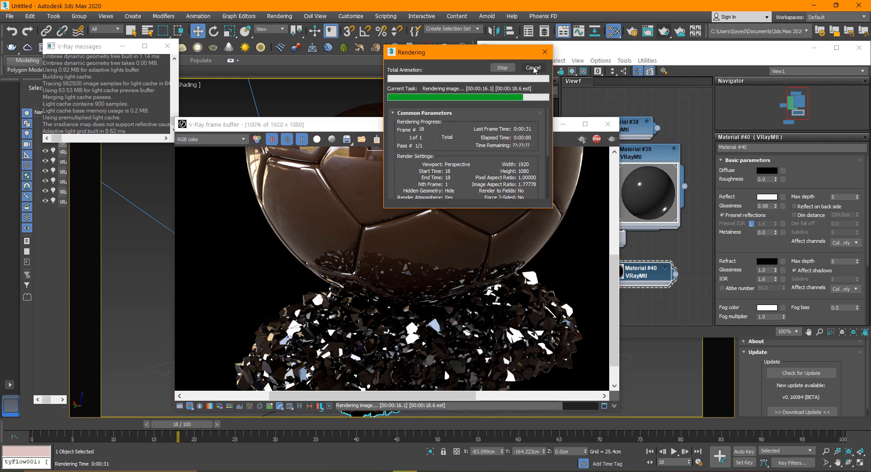
left_click(534, 68)
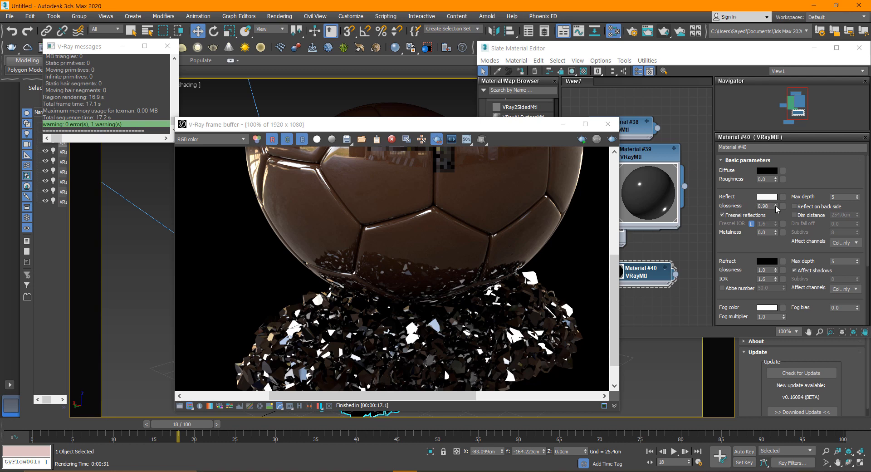
Step: Set Material #40's reflection glossiness to 0.8 and test-render the scene to judge the softer rock reflections
left_click(776, 208)
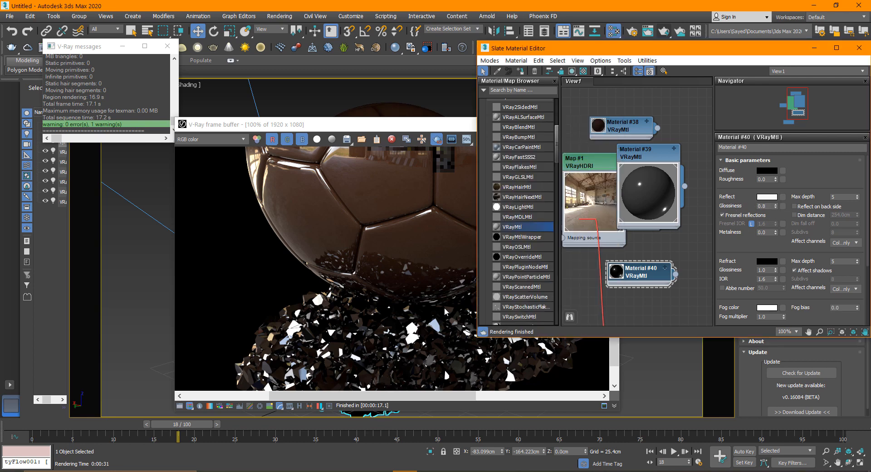
left_click(420, 325)
left_click(612, 139)
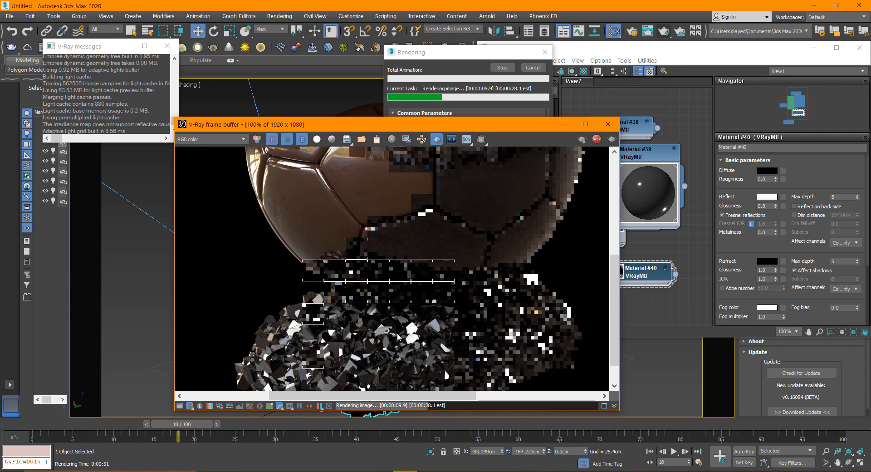
scroll(398, 337, "down", 1)
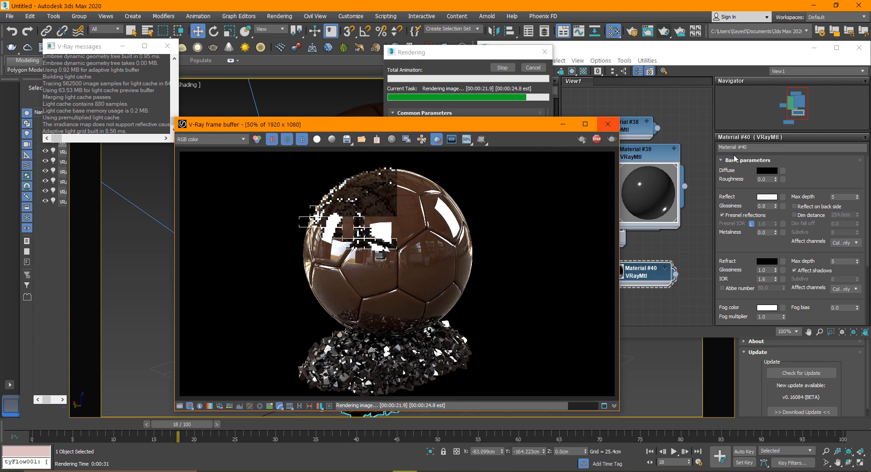
left_click(548, 78)
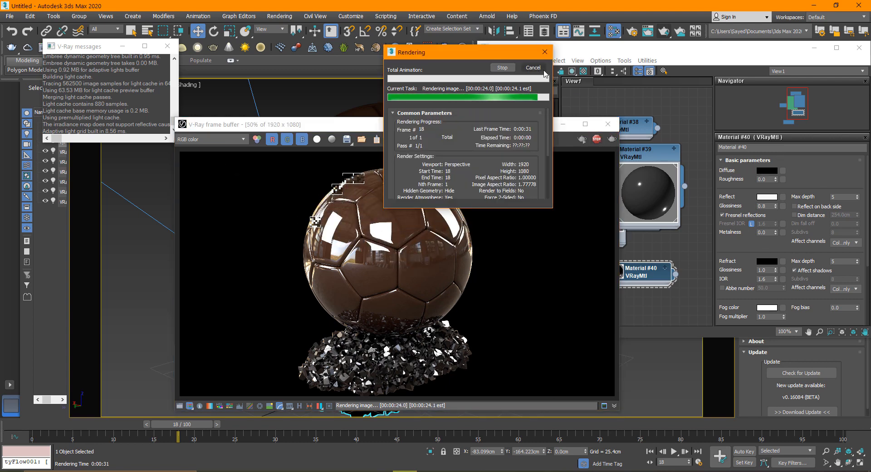
Step: Change Material #40's diffuse color to a dark brown with hue 12, saturation 119 and value 20
left_click(767, 170)
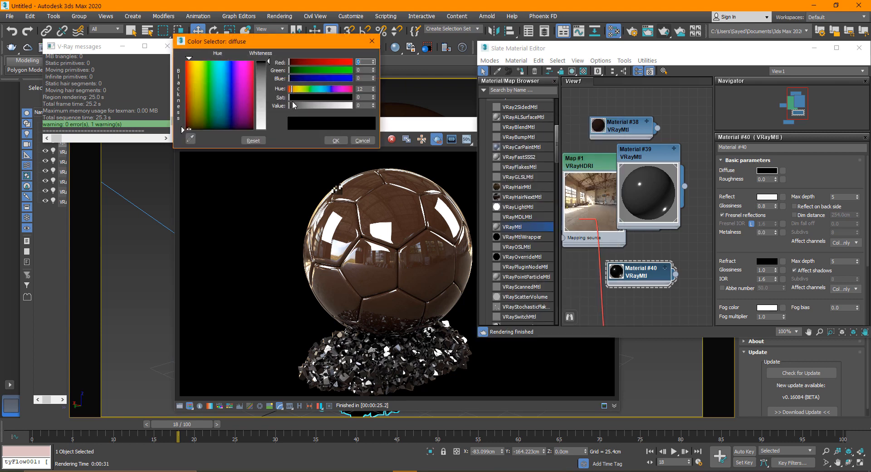
left_click_drag(300, 106, 298, 107)
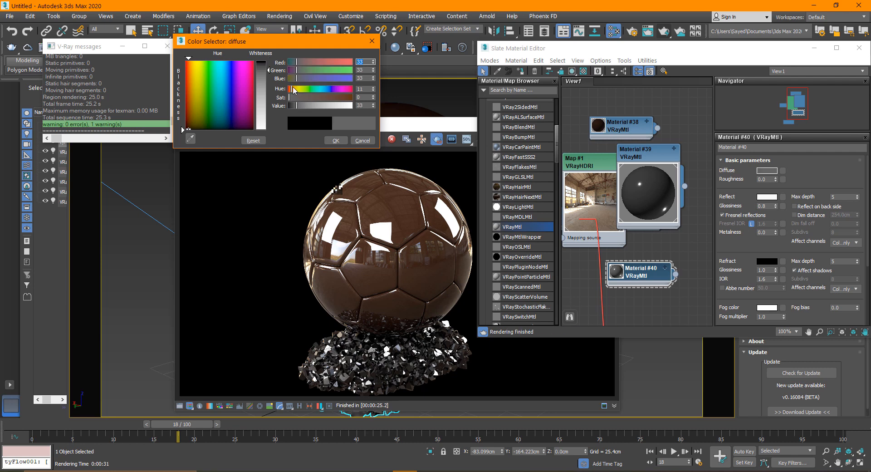
left_click(316, 98)
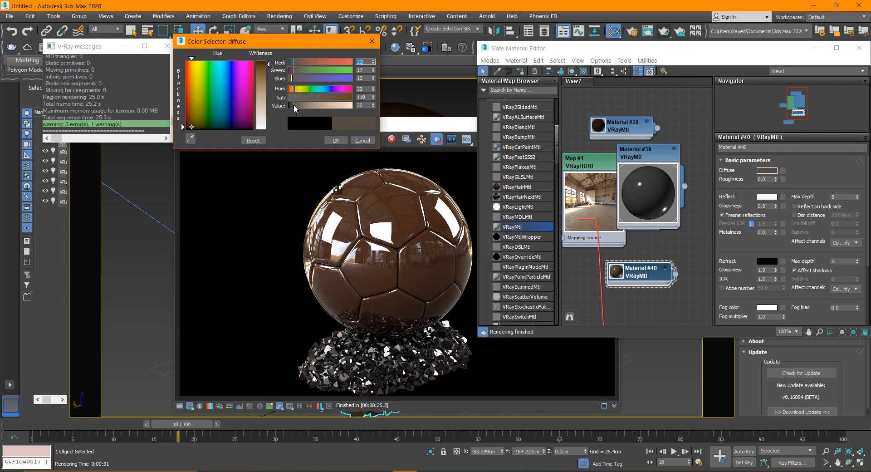
left_click_drag(296, 107, 294, 107)
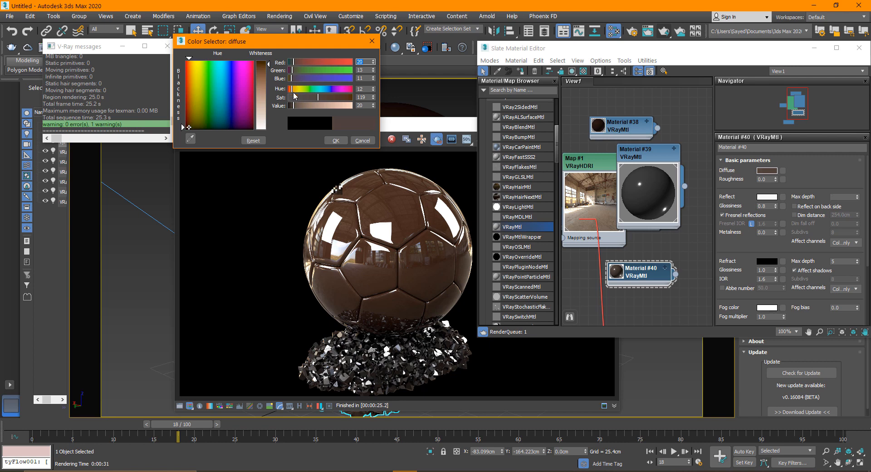
left_click(336, 141)
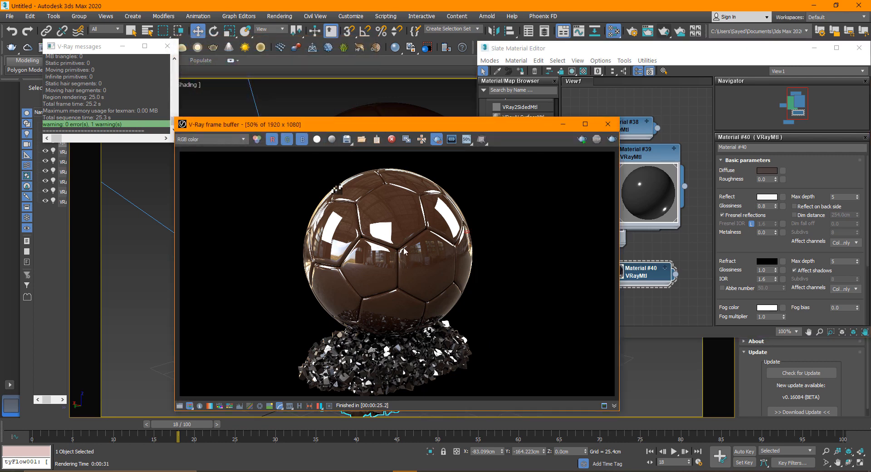
Step: Reframe the perspective view on the ball and rock base from a slightly different angle and render it at 1920 × 1080
left_click(612, 129)
left_click(858, 48)
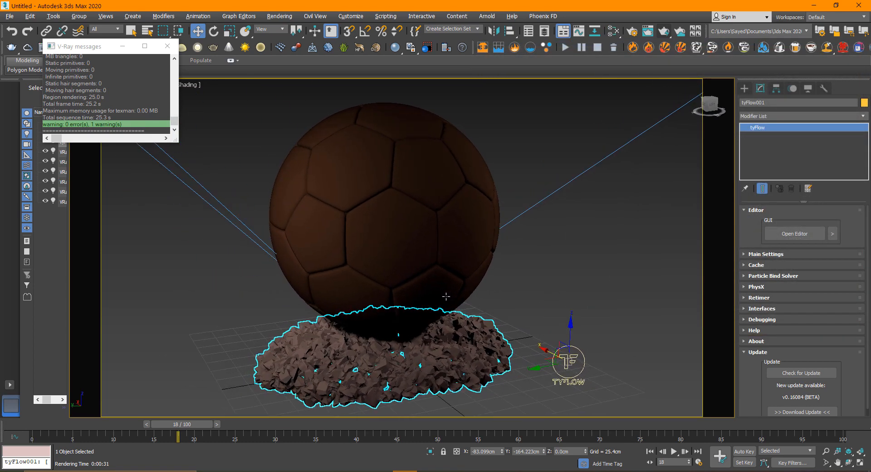
middle_click_drag(445, 296, 469, 294, "alt")
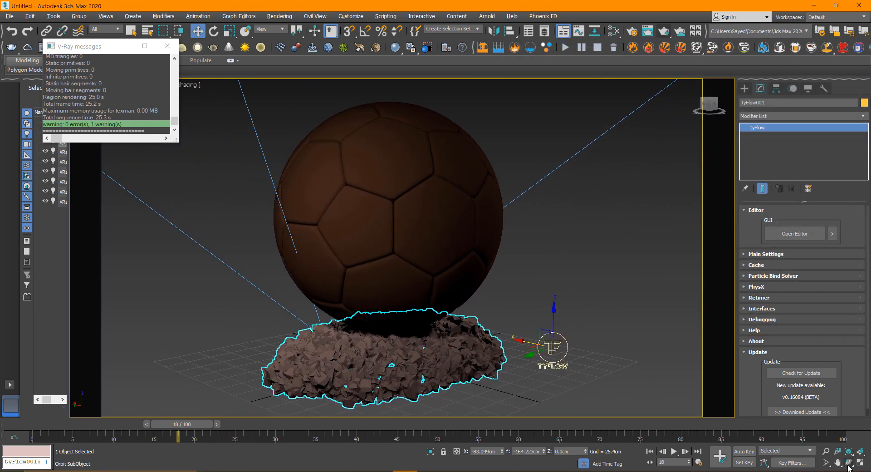
middle_click_drag(474, 243, 460, 229)
left_click(826, 452)
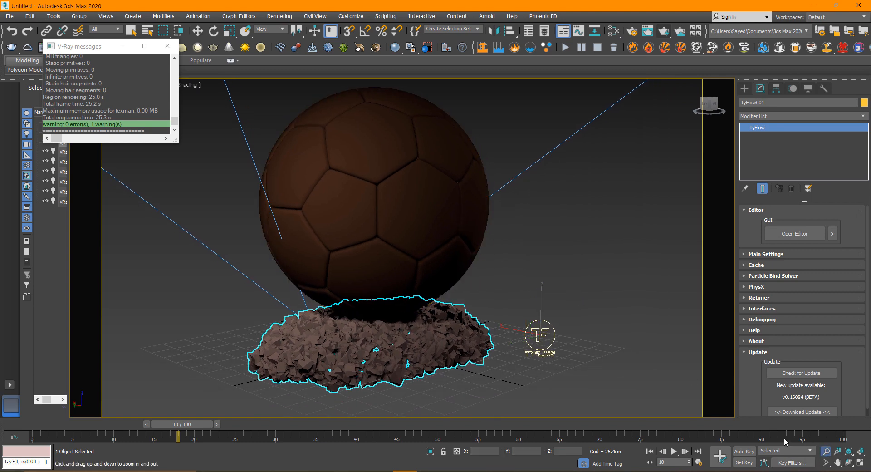
left_click_drag(542, 319, 540, 303)
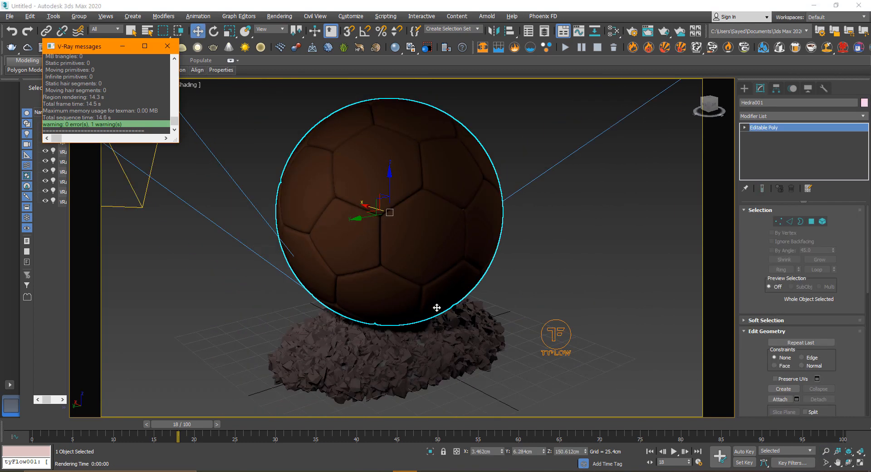
middle_click_drag(420, 313, 431, 287, "alt")
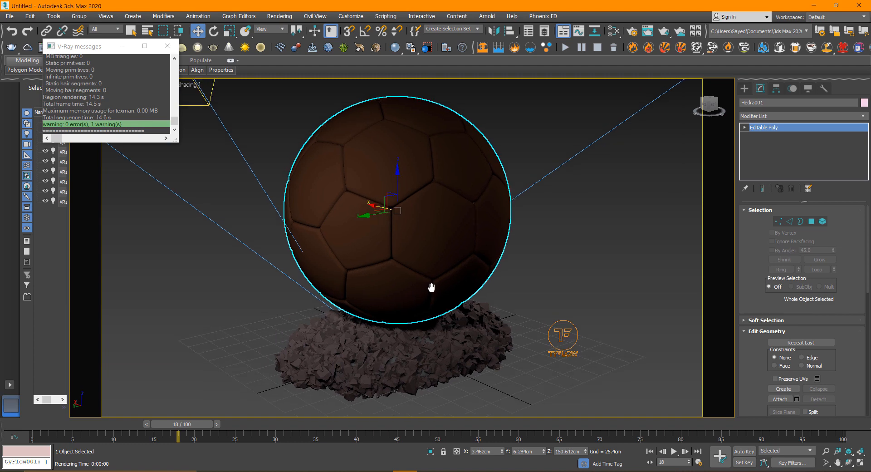
left_click(664, 32)
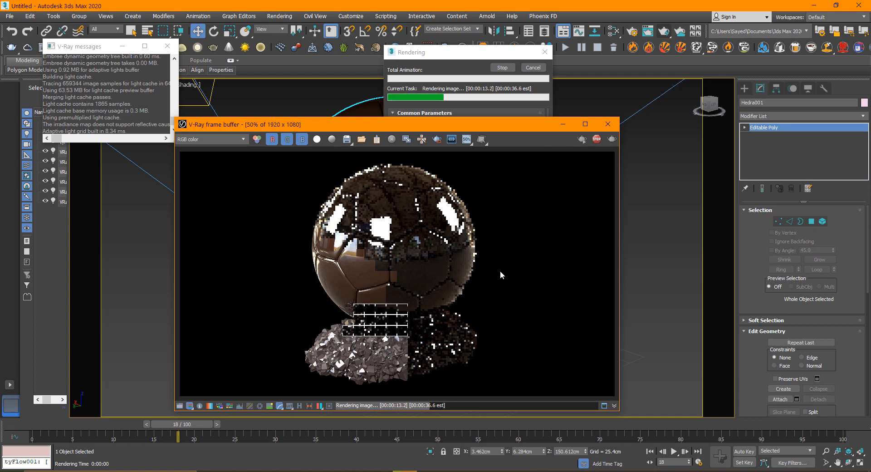
Step: Enable exposure correction on the V-Ray render, with exposure at -0.25 and contrast at 0.08
left_click(180, 405)
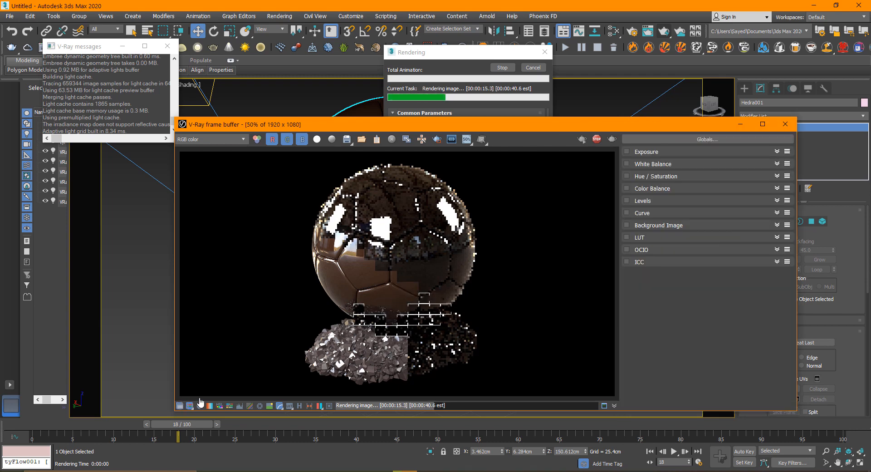
left_click(627, 151)
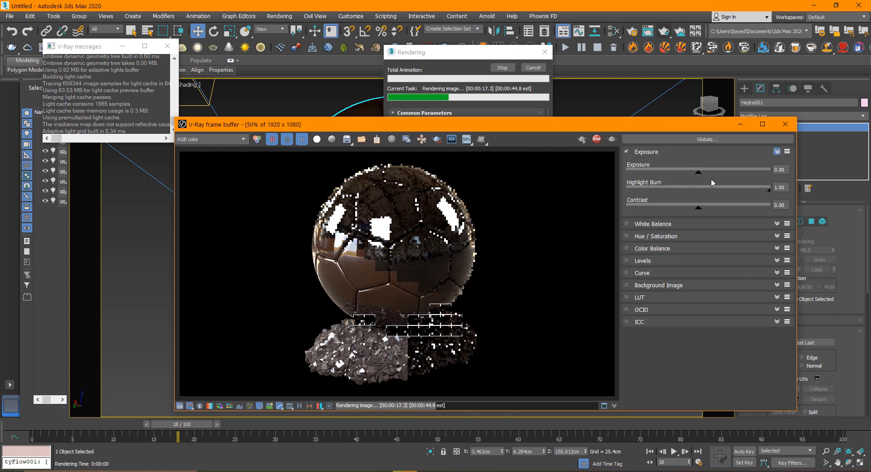
mouse_move(700, 174)
left_mouse_down()
mouse_move(713, 174)
mouse_move(695, 175)
left_mouse_up()
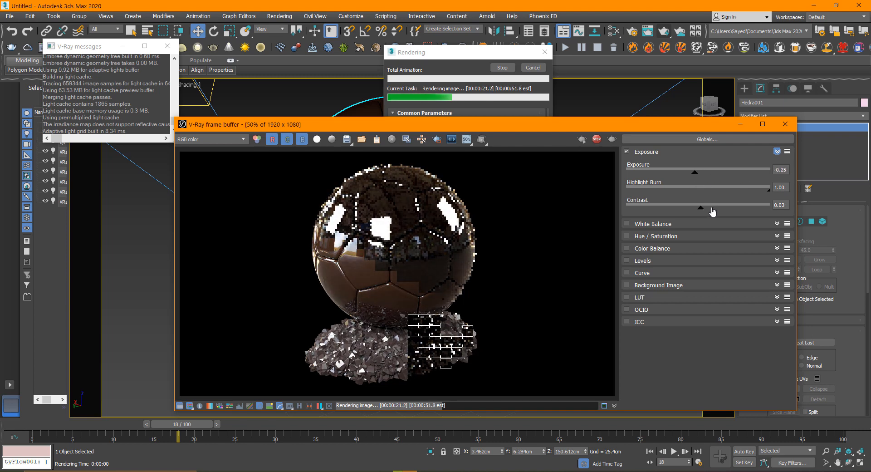
mouse_move(698, 207)
left_mouse_down()
mouse_move(714, 212)
mouse_move(693, 208)
mouse_move(704, 214)
left_mouse_up()
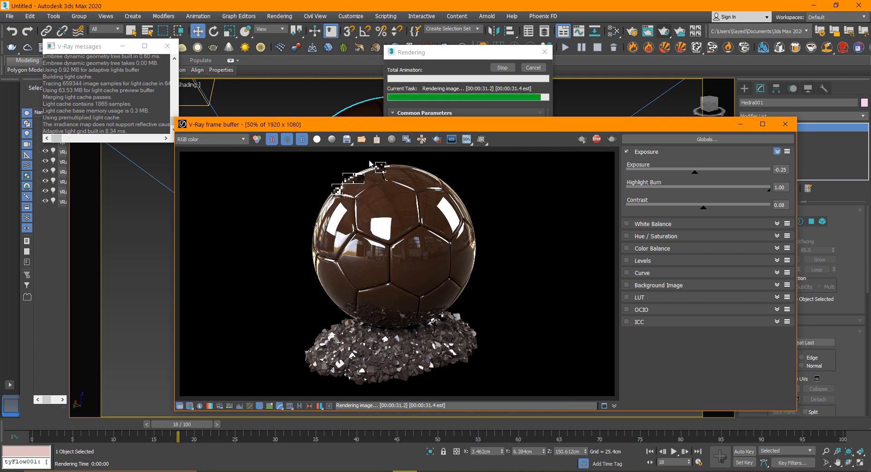
Step: Save the finished render in the Ballon_D'or folder as the JPEG Final_tutorial_Render at quality 100
left_click(347, 139)
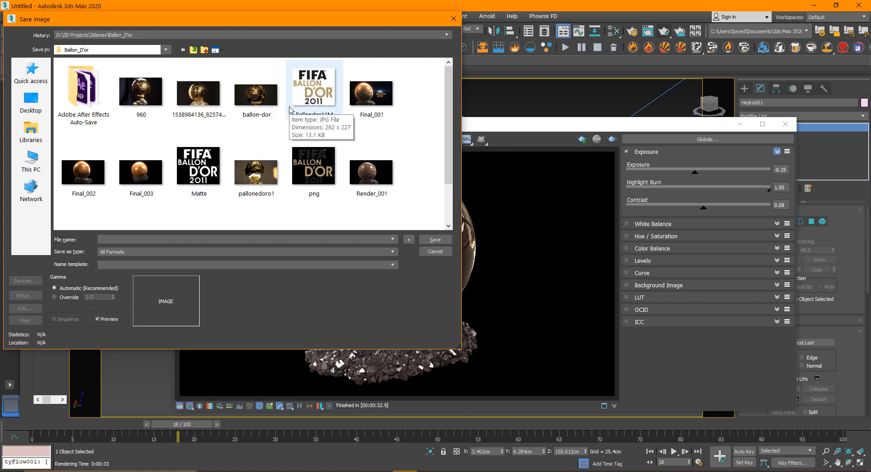
type("Final_t")
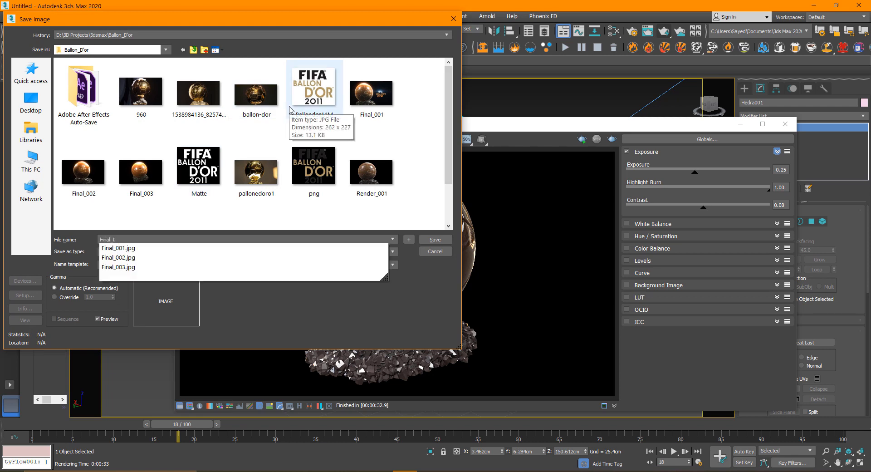
type("utorial_Rend")
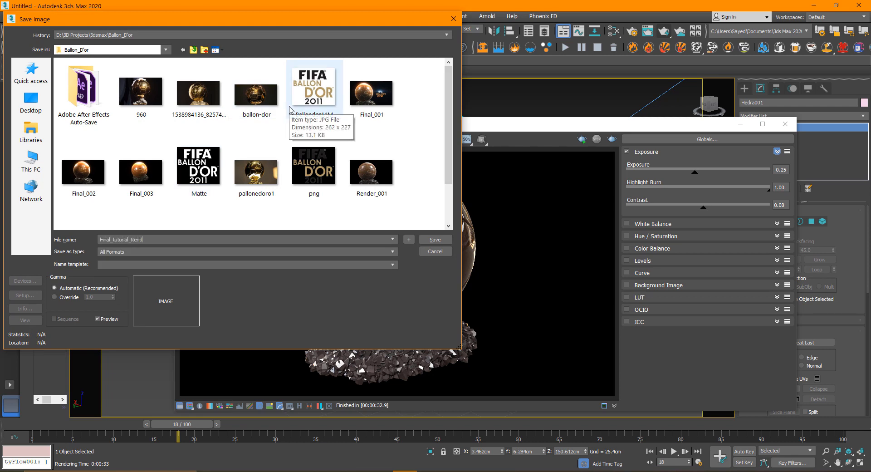
type("er")
key("Return")
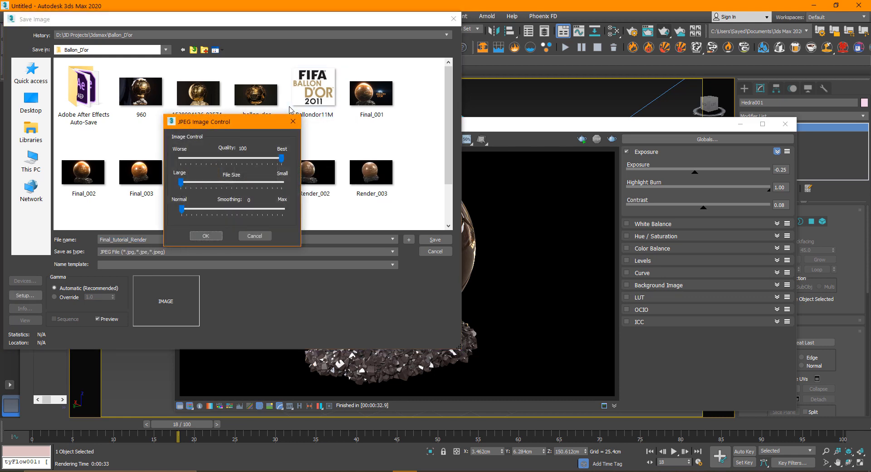
key("Return")
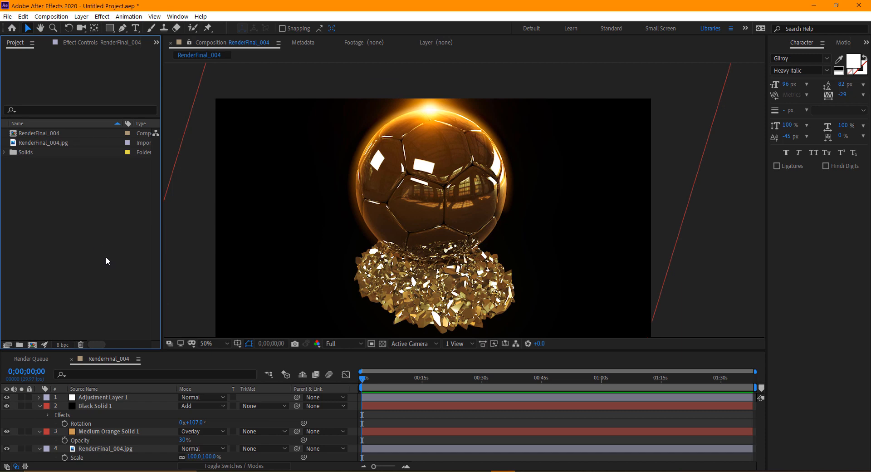
Step: Switch to After Effects, close the old RenderFinal_004 project without saving, and import Final_tutorial_Render as footage
key("ctrl+q")
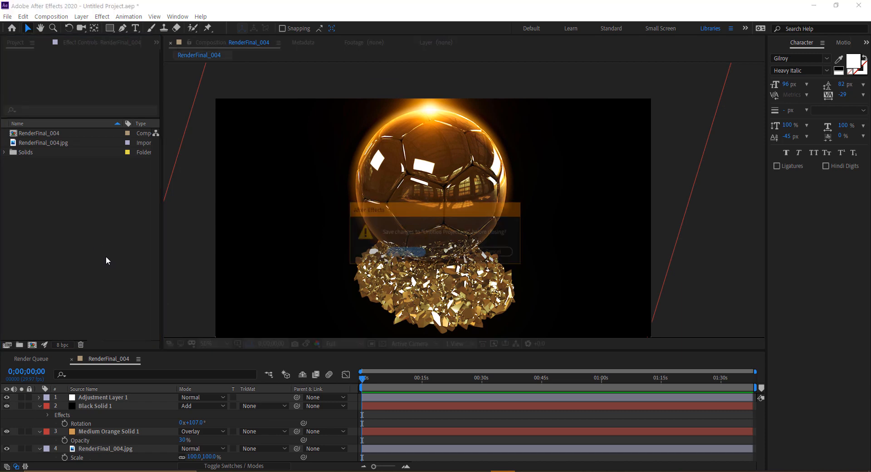
left_click(450, 252)
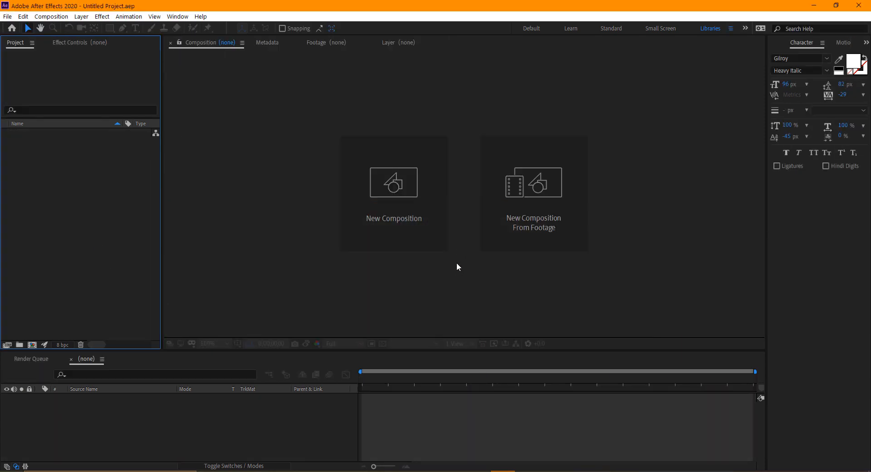
double_click(116, 209)
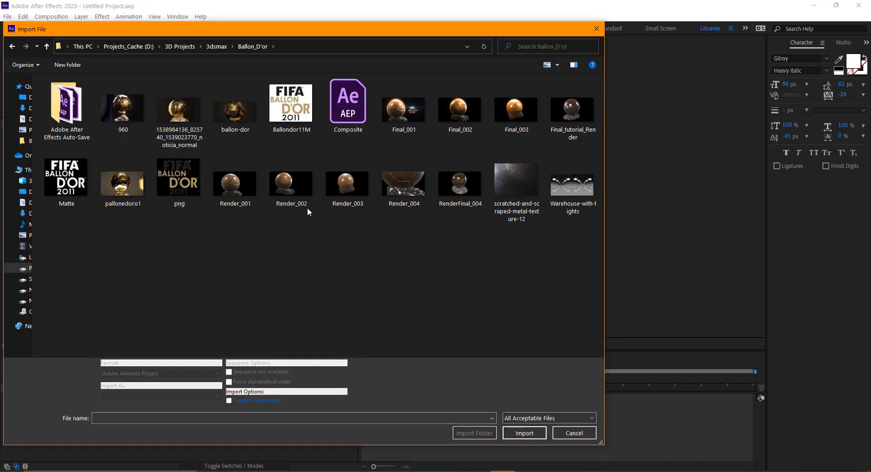
left_click(581, 142)
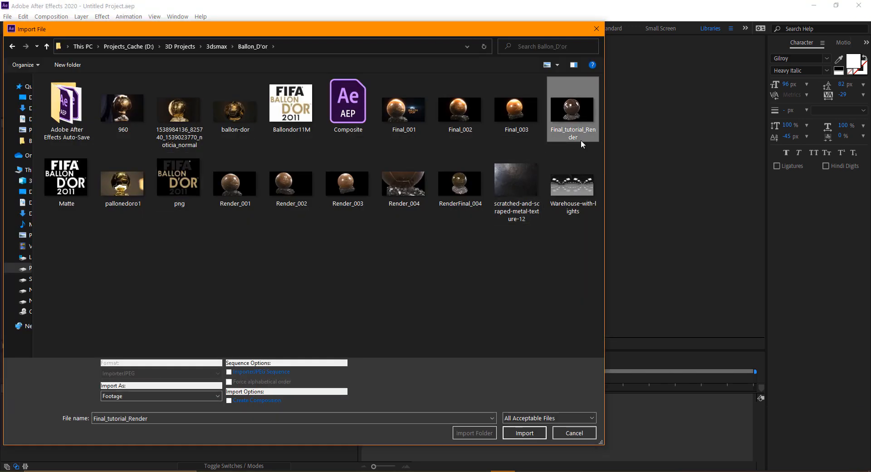
double_click(573, 121)
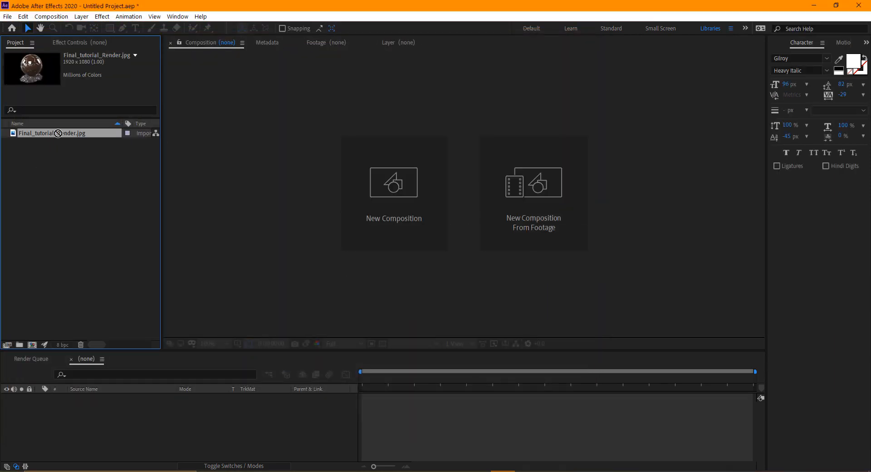
Step: Create a composition from Final_tutorial_Render.jpg and inspect the ball and rock base up close
left_click_drag(49, 132, 219, 169)
scroll(475, 205, "up", 2)
scroll(479, 201, "down", 2)
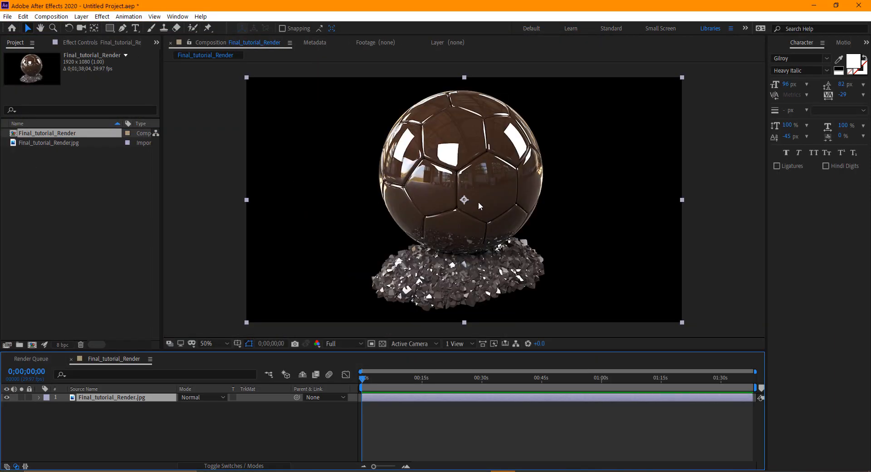
scroll(478, 200, "up", 3)
scroll(478, 201, "down", 4)
scroll(413, 200, "up", 2)
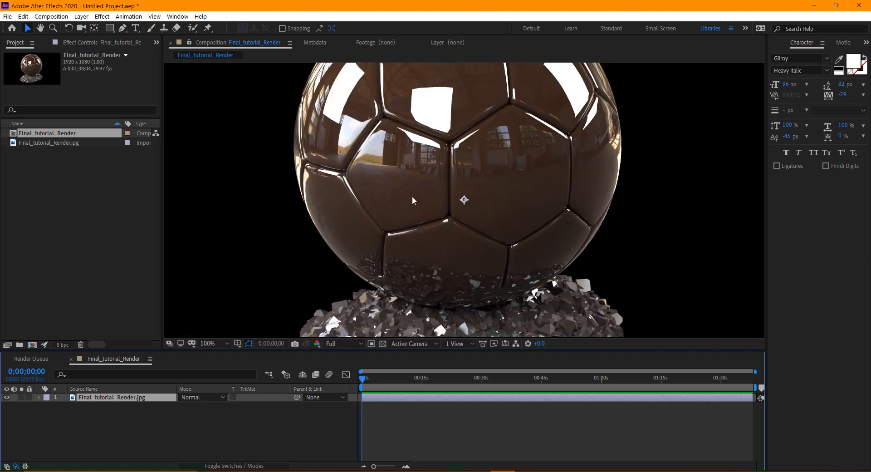
Step: Apply a Curves effect to the render layer and shape a gentle RGB S-curve with darker shadows and brighter highlights
left_click(102, 16)
mouse_move(136, 120)
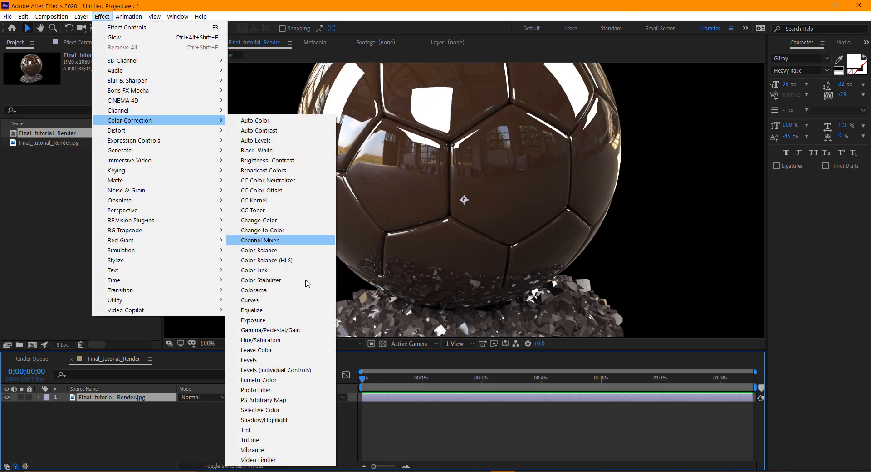
left_click(262, 303)
mouse_move(94, 155)
left_mouse_down()
mouse_move(106, 171)
mouse_move(102, 144)
left_mouse_up()
left_click_drag(54, 194, 53, 203)
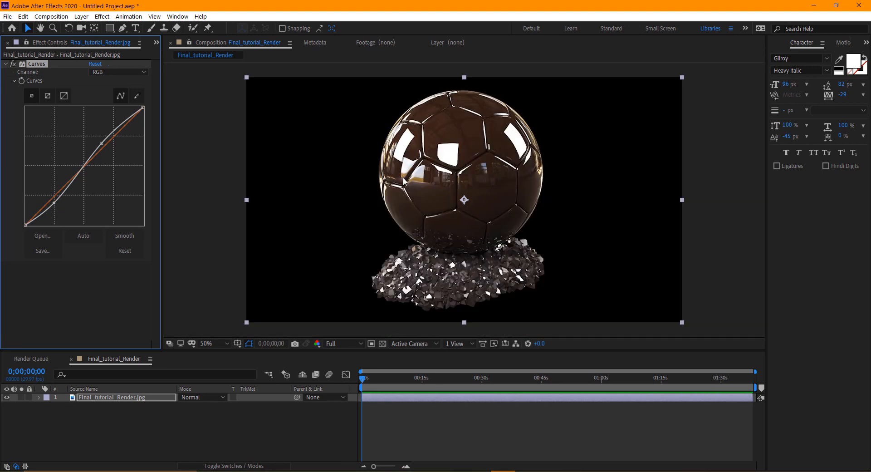
key("comma")
Step: Warm the render in Curves by raising the Red channel's midtones slightly and lowering the Blue channel's midtones
left_click(118, 72)
left_click(106, 89)
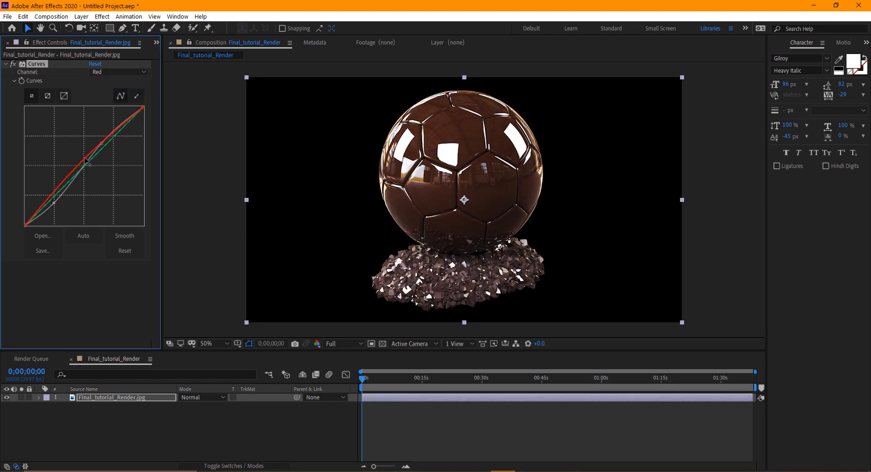
left_click(118, 72)
left_click(119, 112)
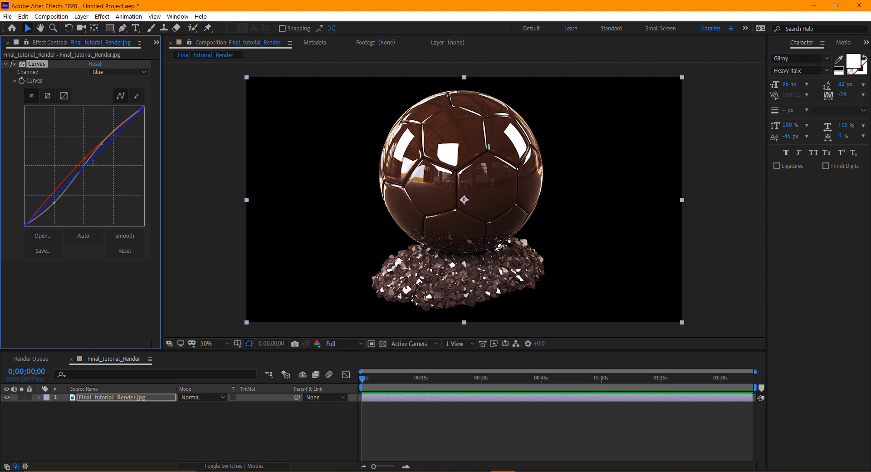
left_click(90, 170)
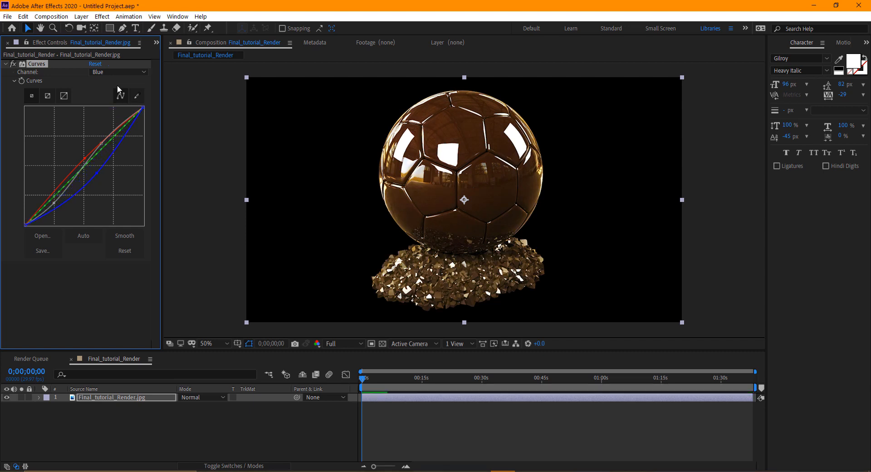
Step: Raise the Green channel's curve slightly in the midtones and shadows to shift the render toward gold
left_click(118, 72)
left_click(107, 100)
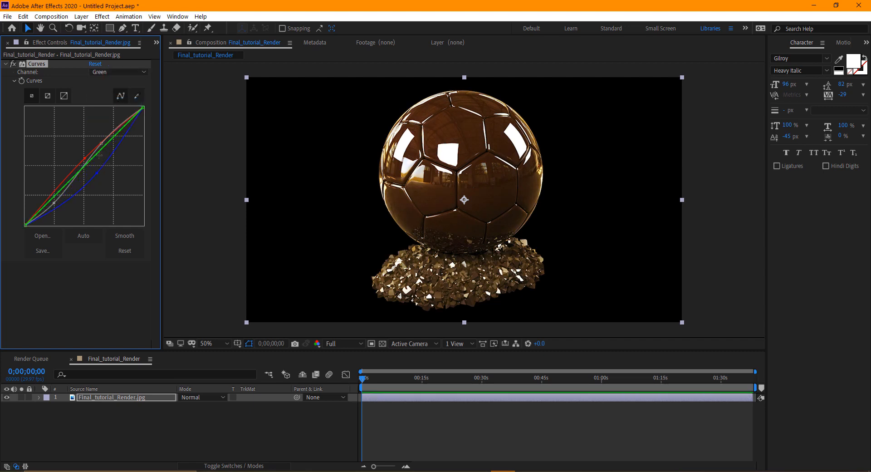
mouse_move(99, 156)
left_mouse_down()
mouse_move(92, 143)
mouse_move(96, 154)
left_mouse_up()
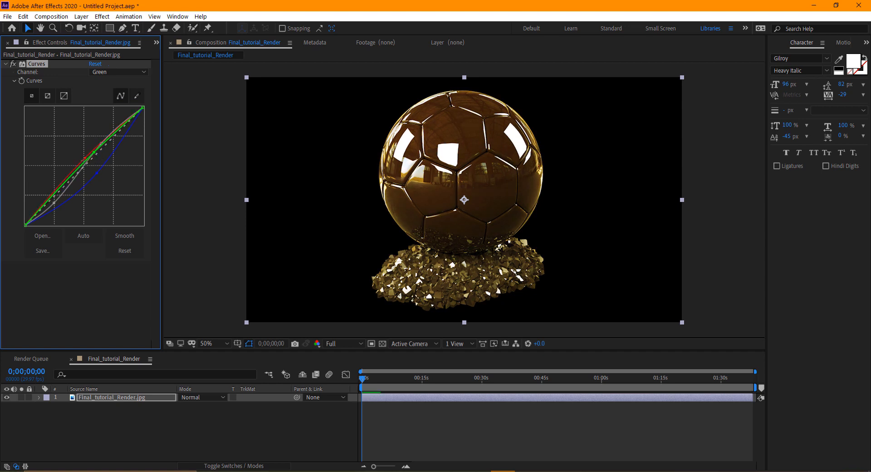
left_click(55, 199)
left_click_drag(55, 198, 50, 196)
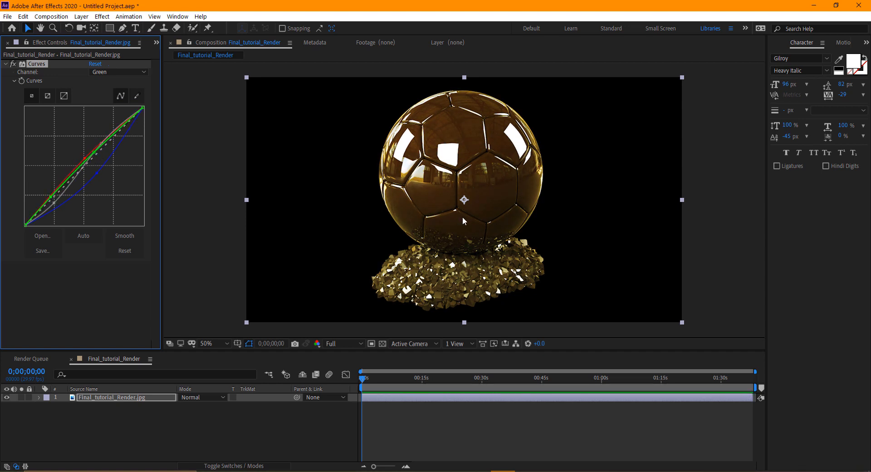
scroll(463, 217, "up", 1)
scroll(463, 217, "down", 1)
Step: Add a full-frame black solid layer above the render
right_click(144, 433)
mouse_move(205, 334)
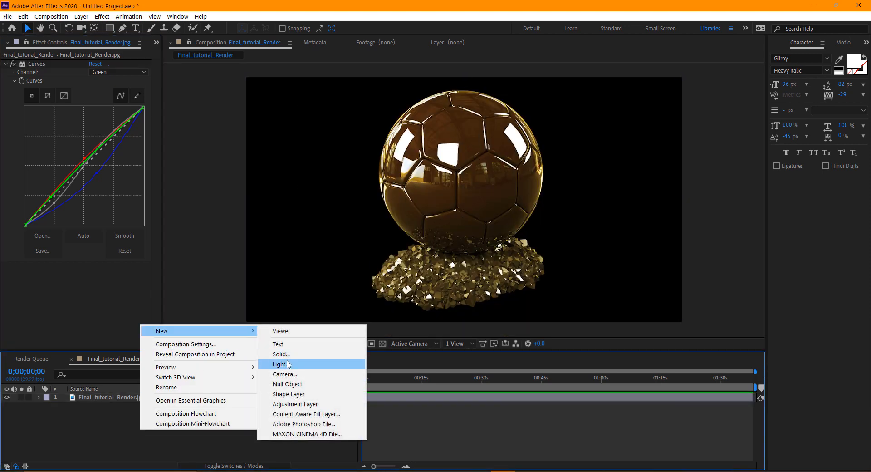
left_click(281, 355)
left_click(427, 305)
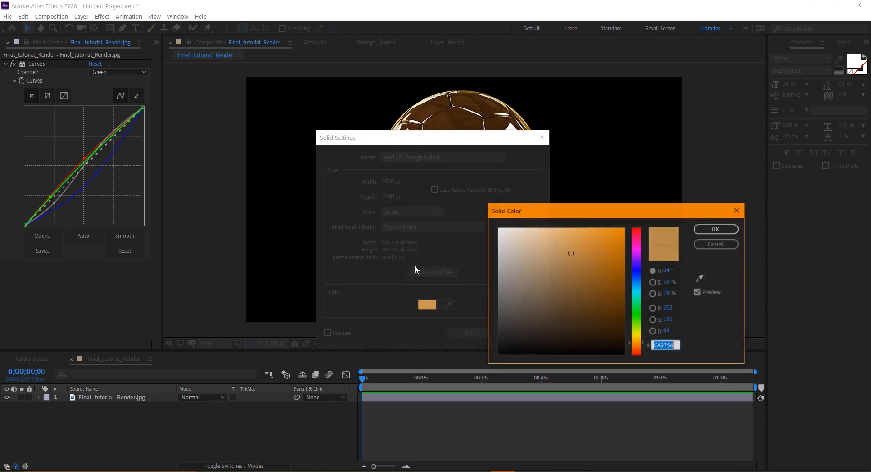
left_click(562, 353)
key("Return")
key("Return")
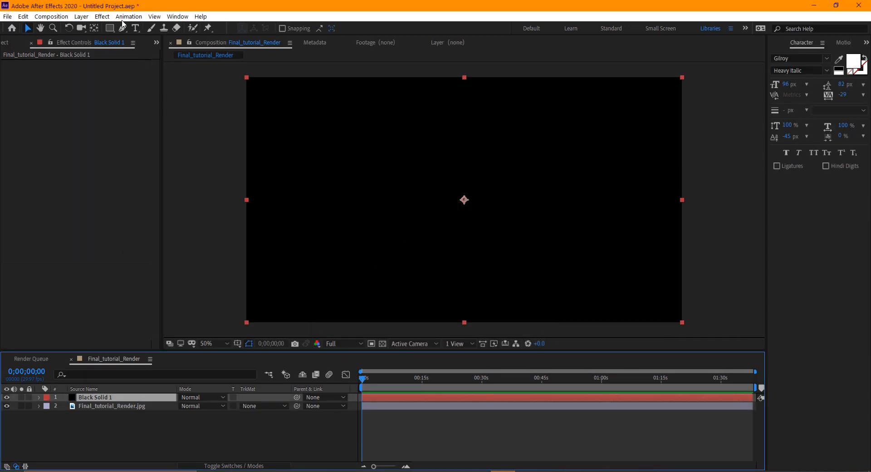
Step: Apply Optical Flares to the black solid and clear all lens objects from the default flare
left_click(107, 18)
mouse_move(179, 309)
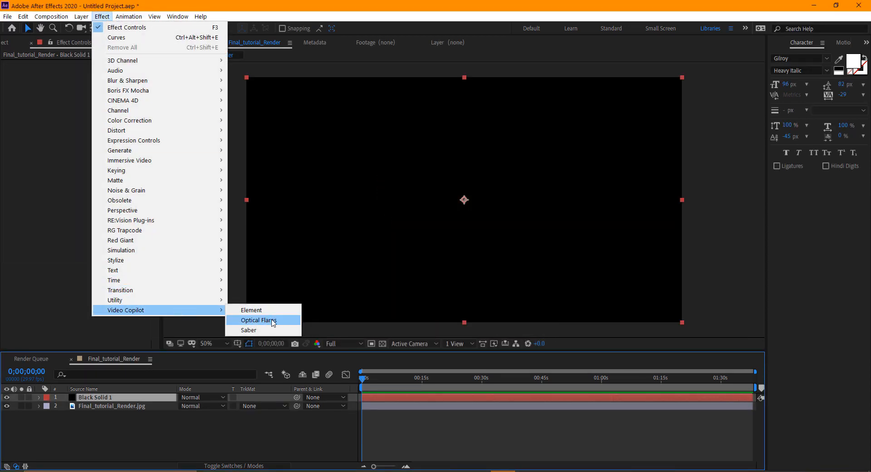
left_click(263, 319)
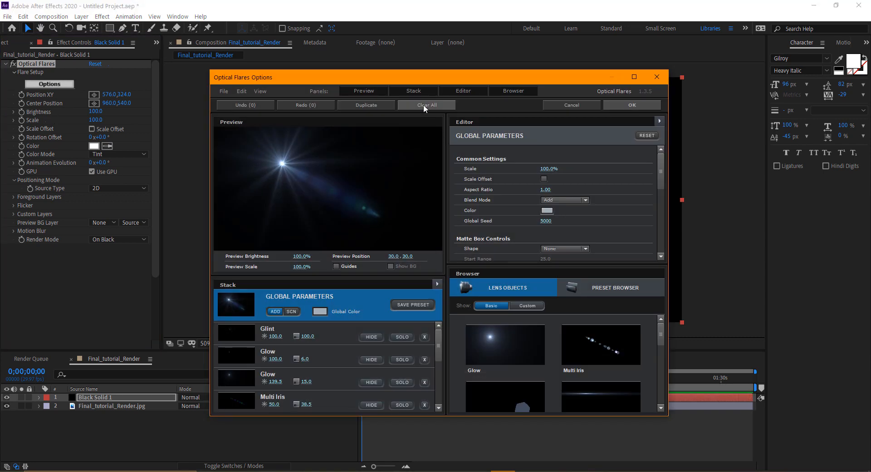
left_click(427, 104)
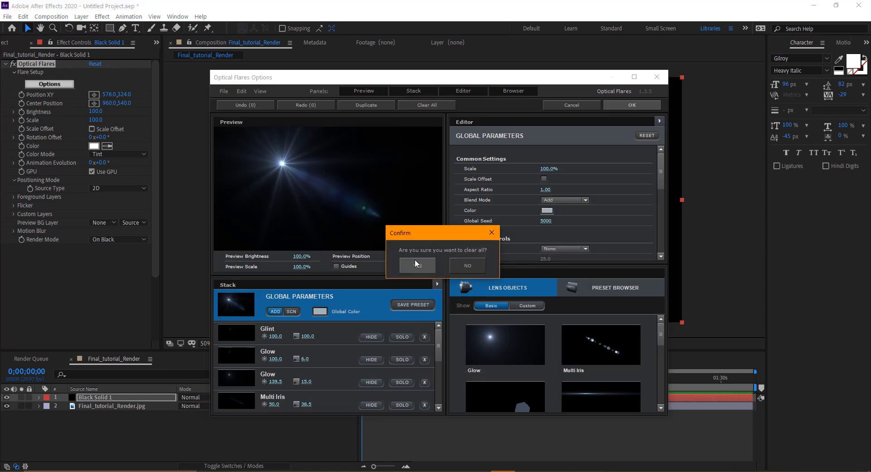
left_click(415, 263)
Step: Build the flare from a Glow and a Streak lens object, preview it, and accept the flare setup
left_click(463, 90)
left_click(504, 193)
left_click(601, 249)
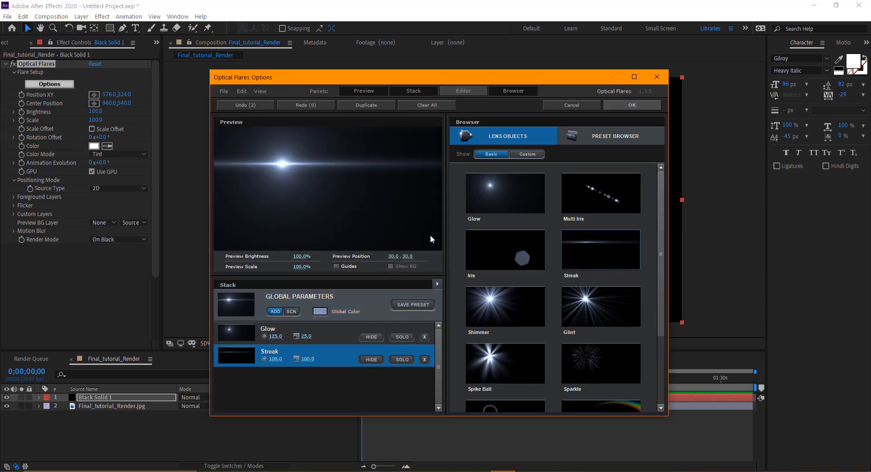
left_click(311, 210)
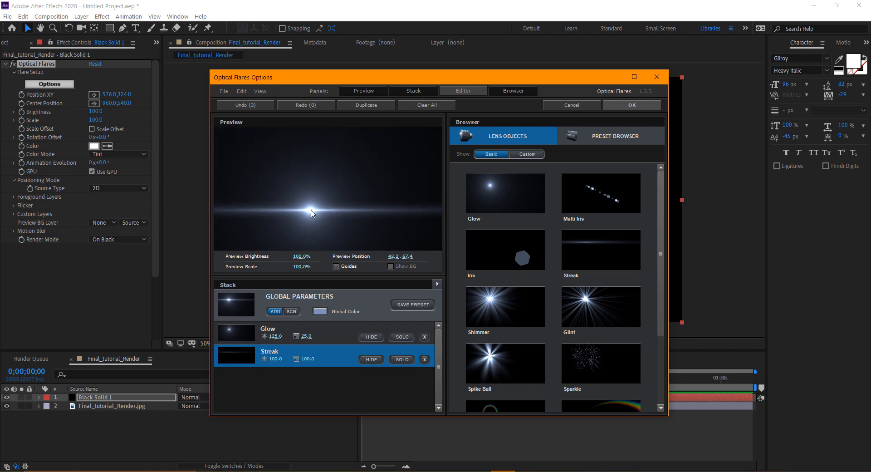
left_click(632, 105)
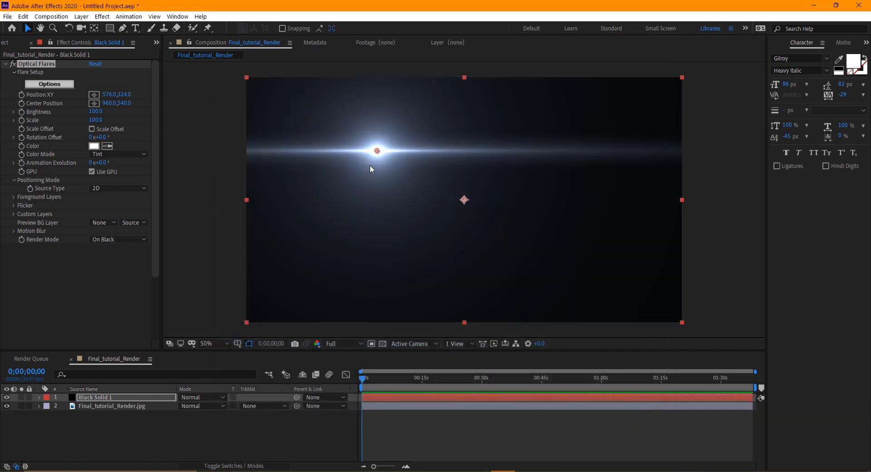
Step: Set the black solid's blending mode to Add and move the flare onto the ball's upper central highlight, about 886, 338
left_click(200, 397)
left_click(227, 169)
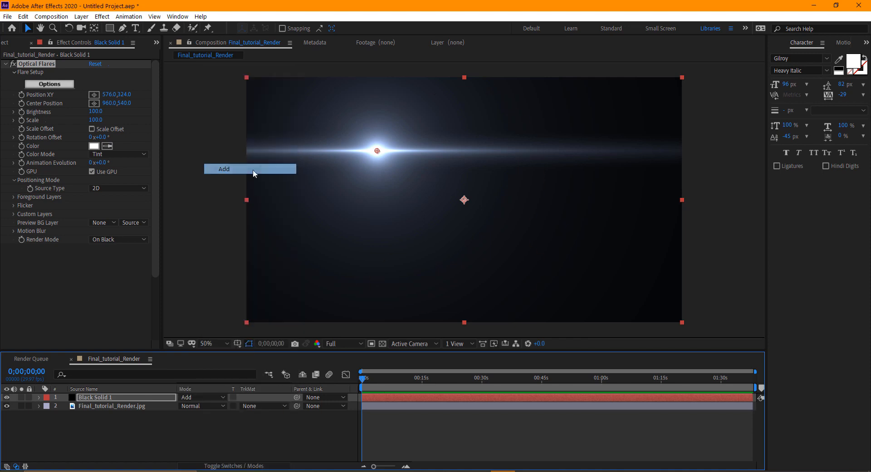
left_click_drag(377, 151, 448, 152)
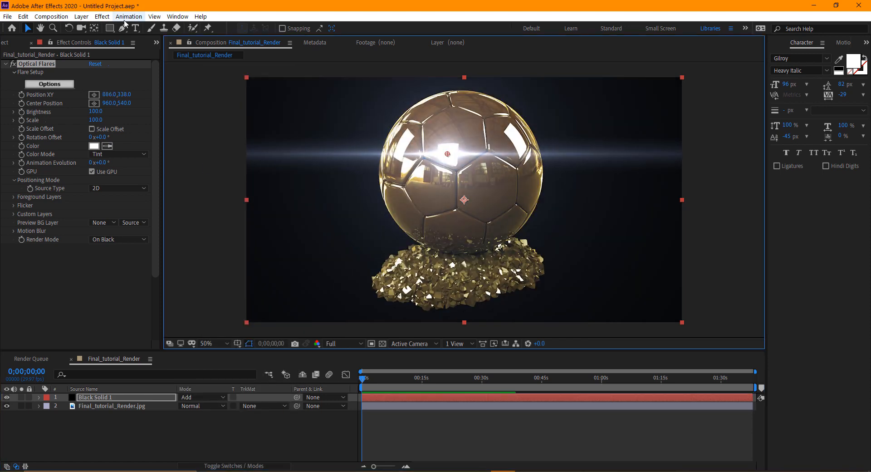
Step: Apply Polar Coordinates to the black solid with Rect to Polar conversion and 100% interpolation
left_click(102, 17)
mouse_move(135, 130)
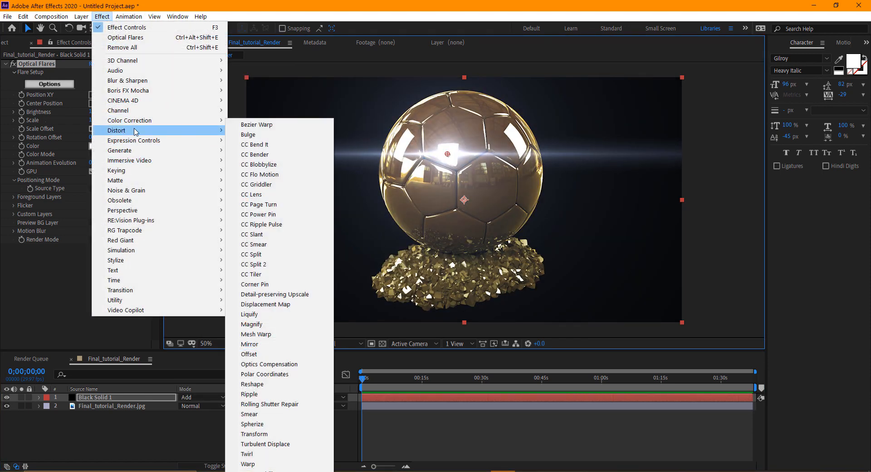
left_click(272, 375)
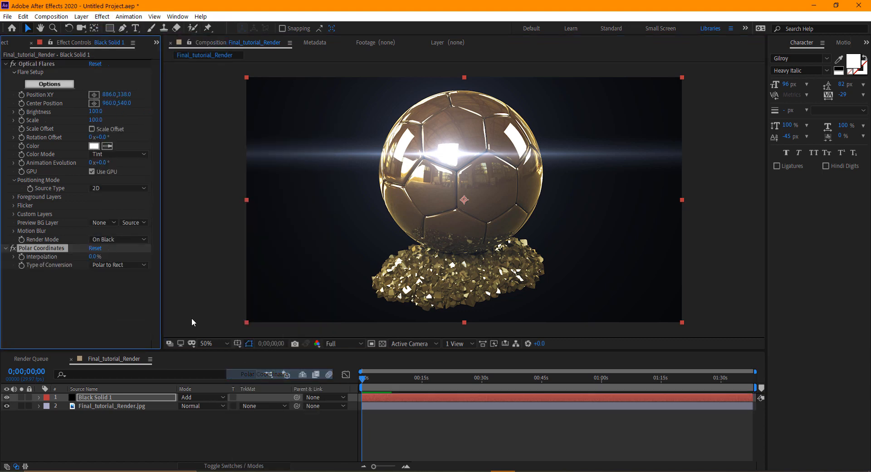
left_click(117, 265)
left_click(138, 278)
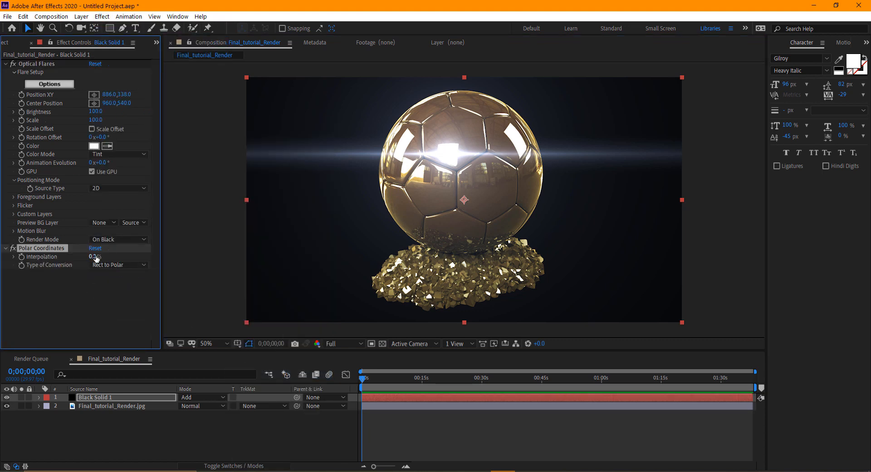
left_click_drag(96, 256, 235, 262)
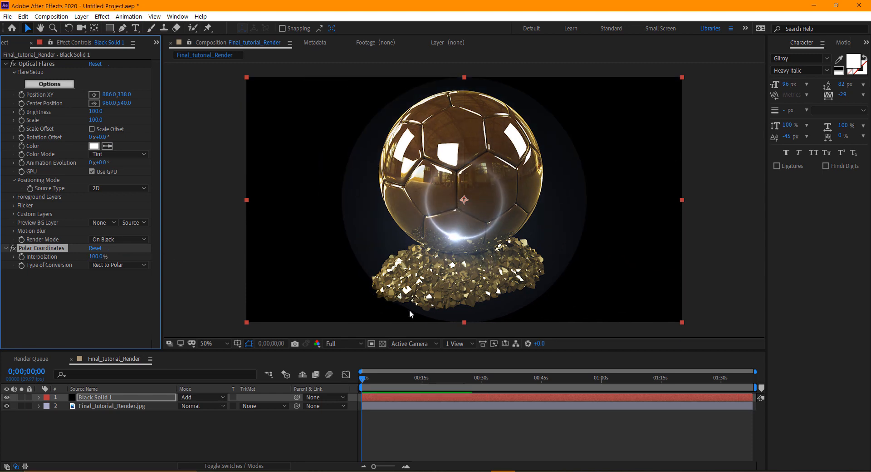
Step: Scale the black solid to 227% and move it so the flare ring surrounds the ball's outline
key("s")
left_click_drag(195, 406, 304, 371)
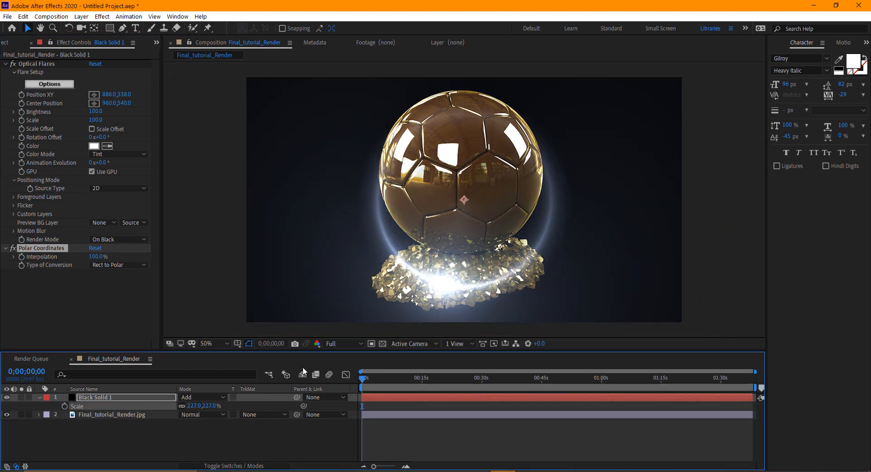
left_click_drag(452, 288, 449, 253)
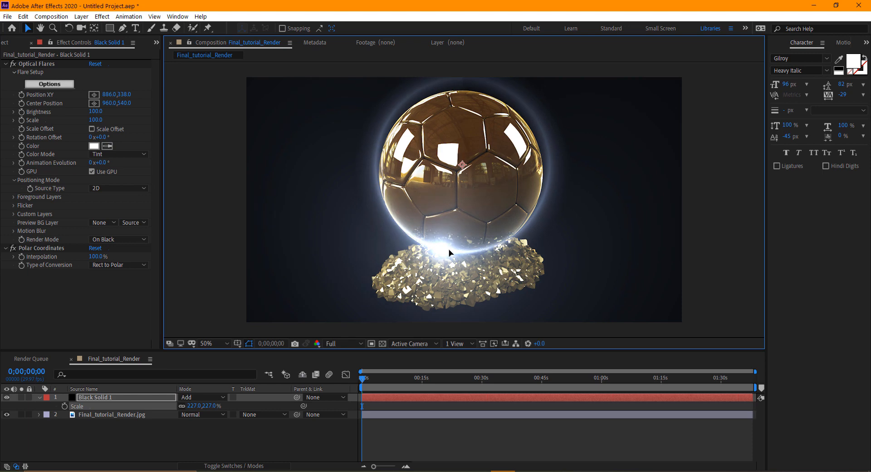
left_click_drag(445, 207, 443, 212)
Step: Rotate the black solid to 165° and reposition it so the bright flare sits on top of the ball
key("r")
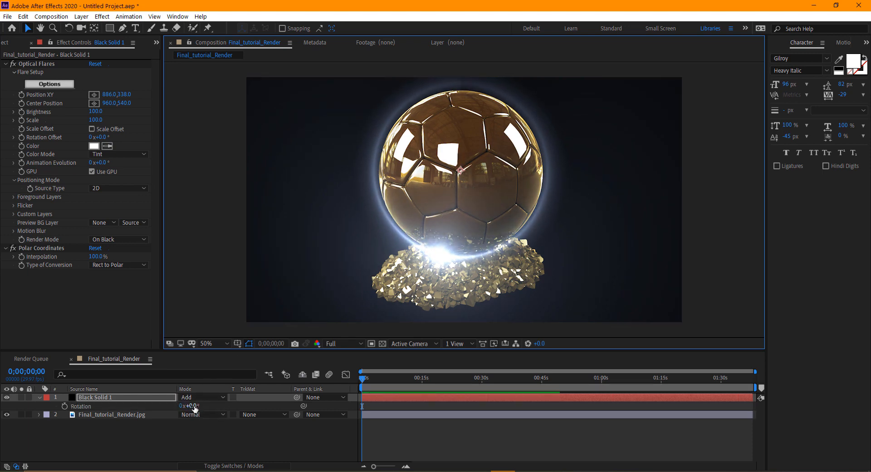
left_click_drag(195, 406, 270, 385)
left_click(481, 150)
left_click_drag(481, 150, 481, 155)
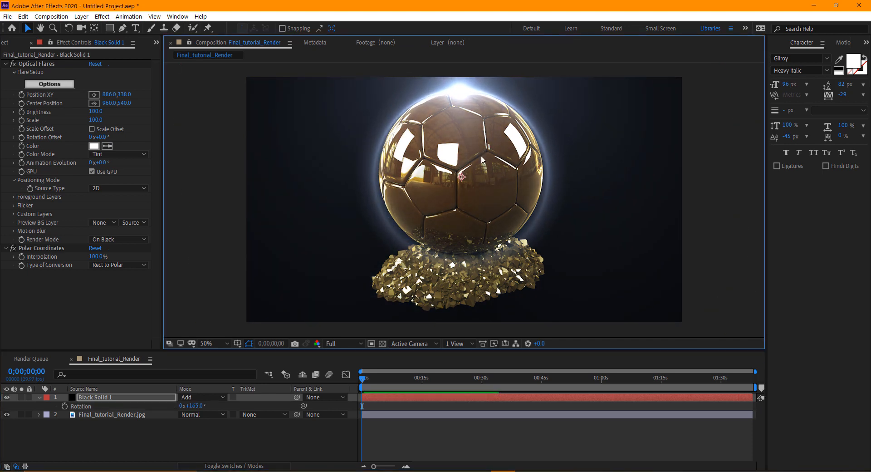
Step: Shrink the black solid slightly in width and height, and realign the flare ring with the ball's edge
key("comma")
key("comma")
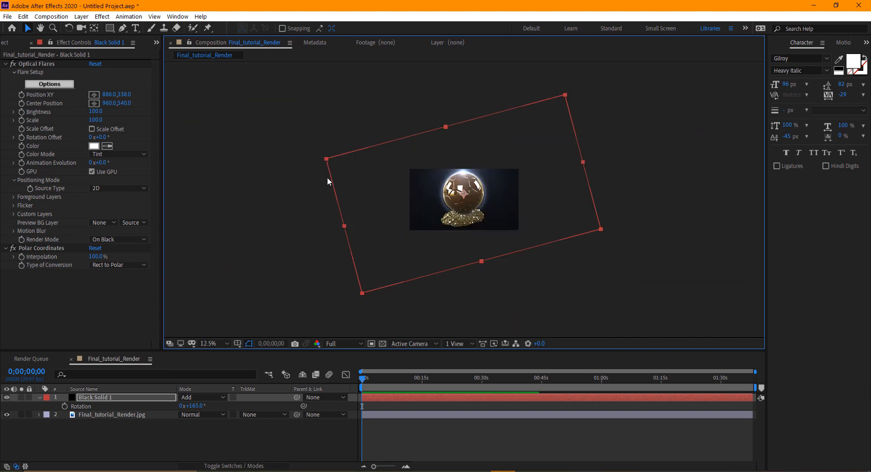
left_click_drag(343, 228, 346, 229)
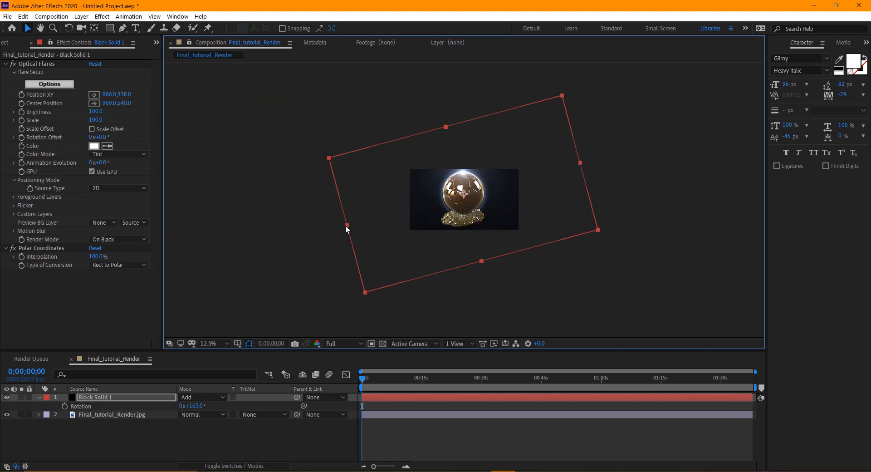
left_click_drag(482, 263, 478, 260)
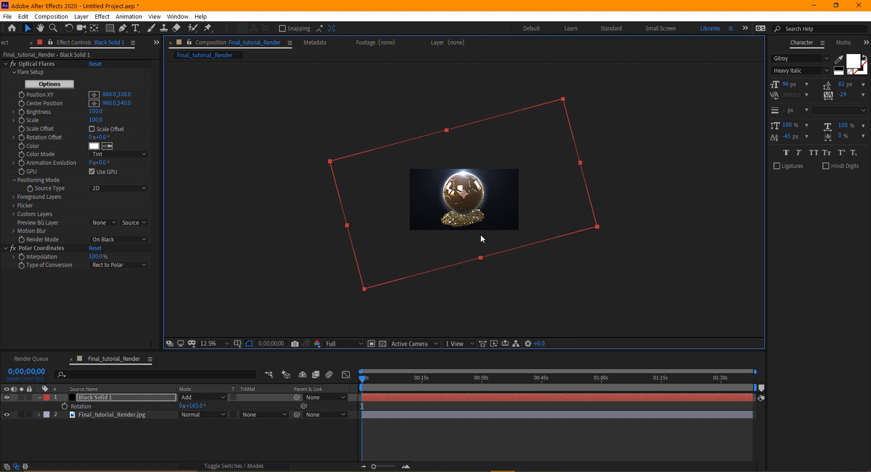
key("period")
key("period")
left_click_drag(456, 91, 454, 89)
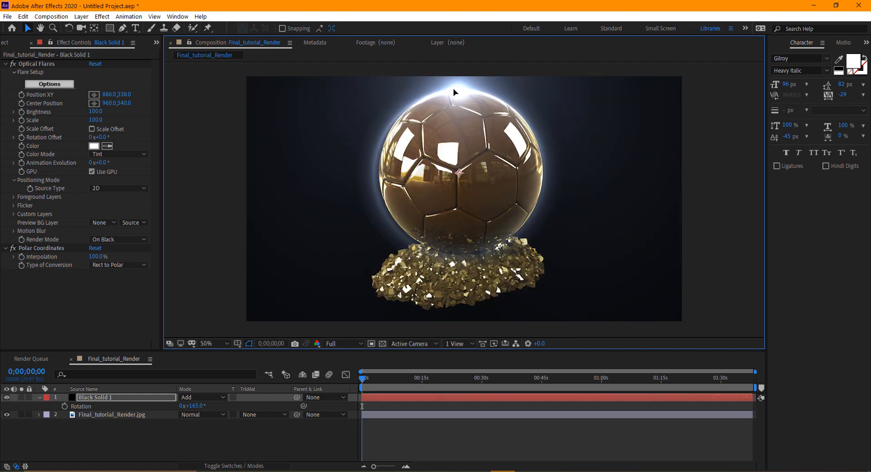
Step: Add Curves to the black solid, pulling down the RGB shadows and midtones and slightly lowering the red channel
left_click(102, 16)
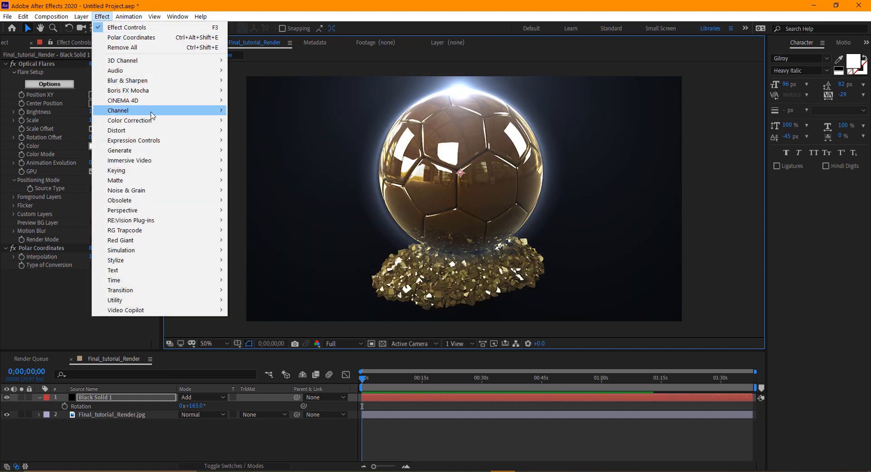
mouse_move(167, 126)
left_click(250, 300)
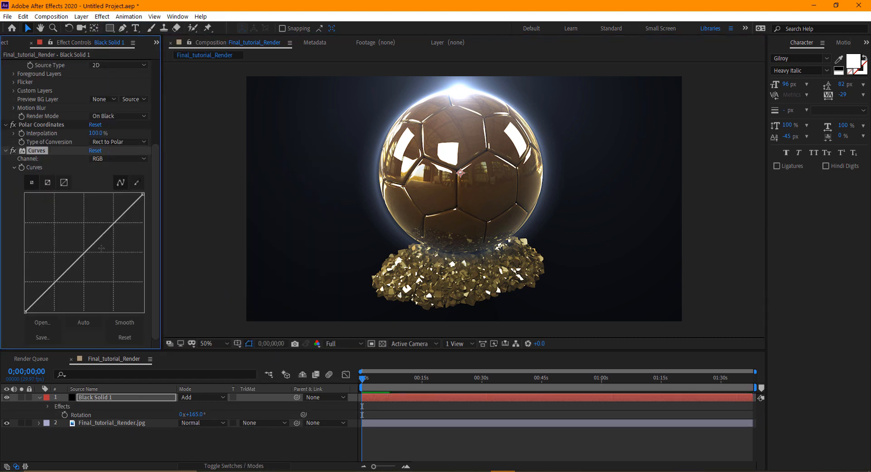
left_click_drag(93, 244, 102, 252)
left_click_drag(67, 287, 68, 294)
mouse_move(96, 243)
left_mouse_down()
mouse_move(79, 228)
mouse_move(90, 250)
left_mouse_up()
scroll(93, 179, "up", 4)
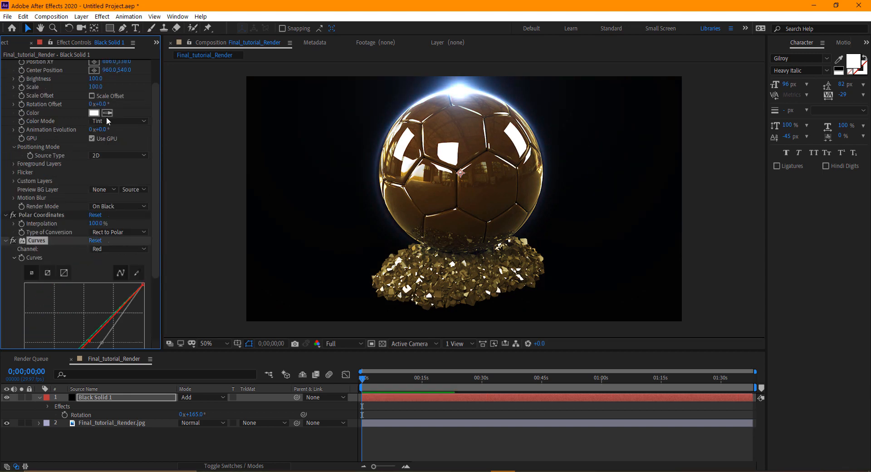
Step: Set the Optical Flares color to the muted orange B48263
left_click(94, 112)
left_click_drag(634, 339, 636, 347)
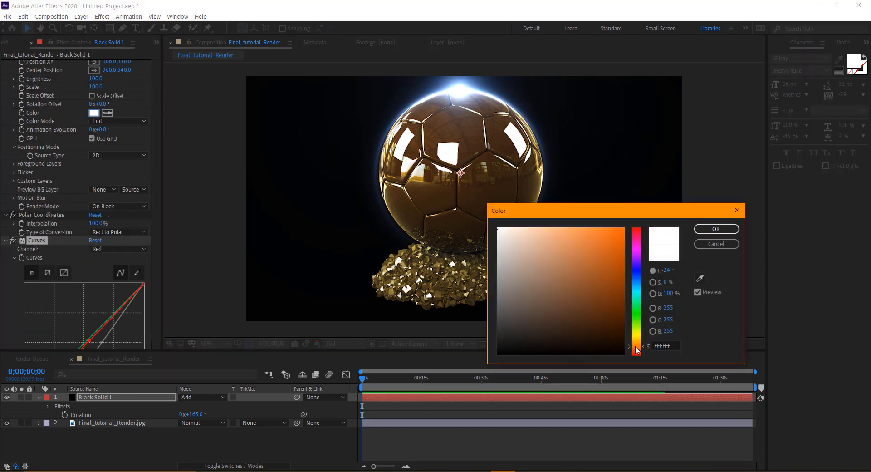
mouse_move(576, 267)
left_mouse_down()
mouse_move(569, 244)
mouse_move(561, 267)
mouse_move(556, 258)
mouse_move(565, 231)
mouse_move(542, 245)
mouse_move(553, 263)
left_mouse_up()
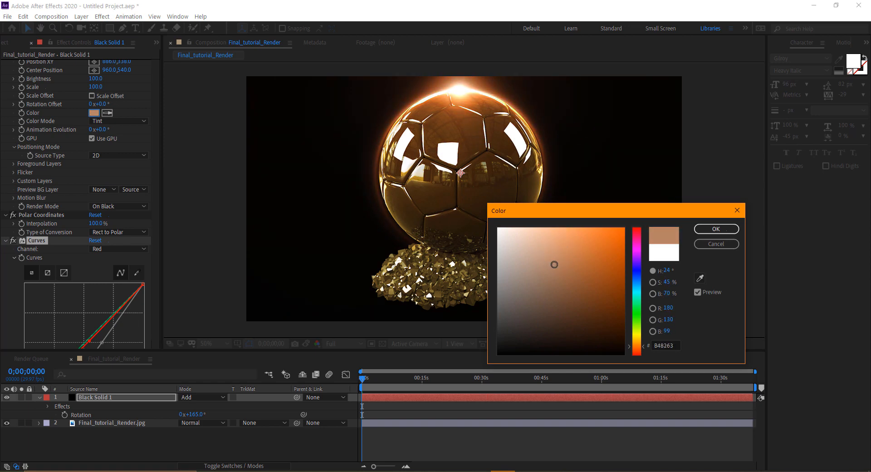
left_click(710, 228)
Step: Apply Gaussian Blur to the black solid with a blurriness of 18.1 and Repeat Edge Pixels enabled
left_click(102, 17)
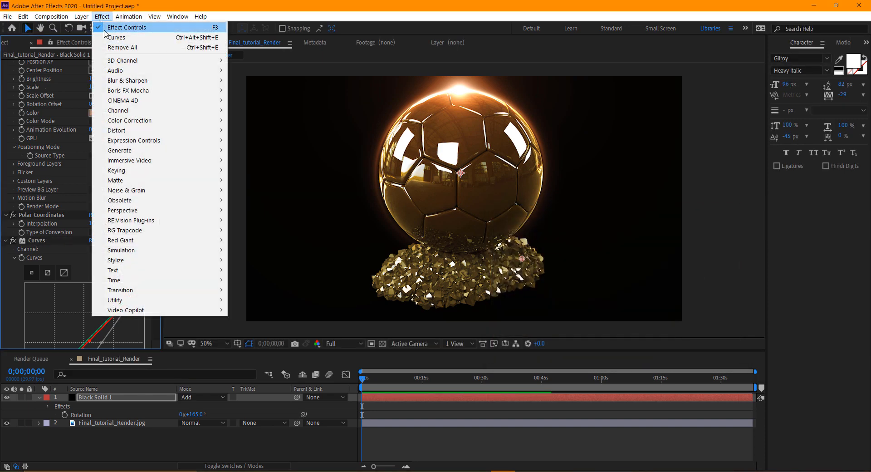
mouse_move(156, 86)
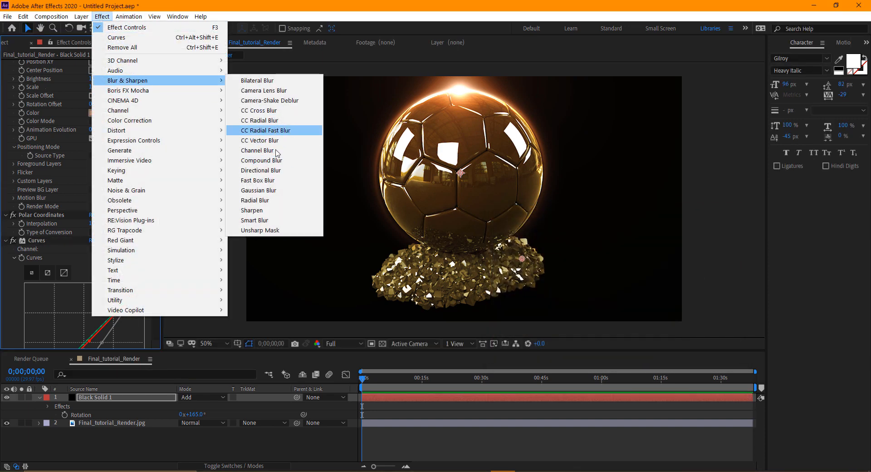
left_click(257, 190)
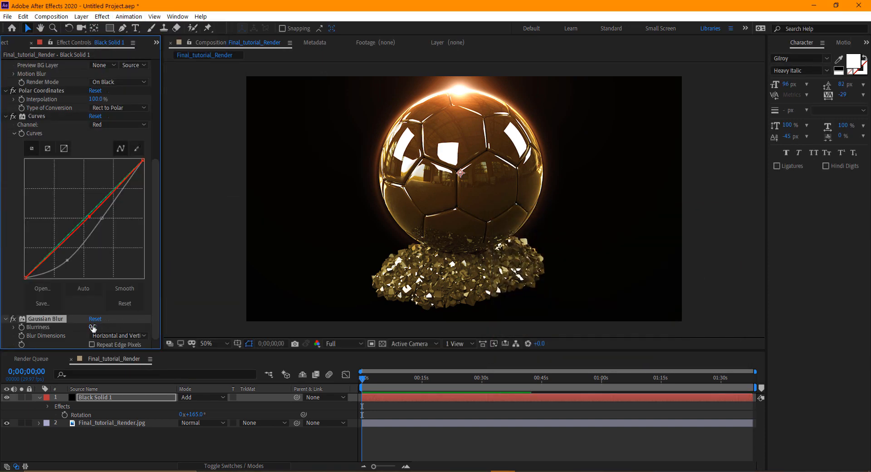
left_click_drag(103, 327, 170, 316)
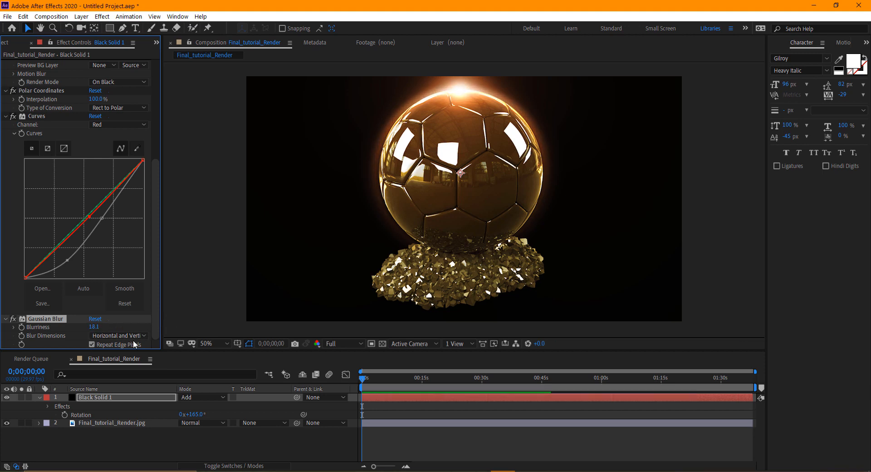
Step: Create an adjustment layer above the black solid
left_click(143, 445)
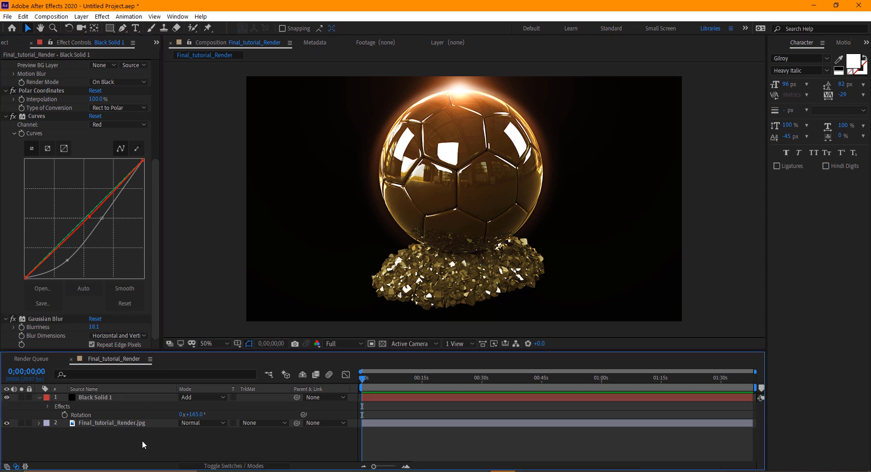
right_click(143, 444)
mouse_move(194, 341)
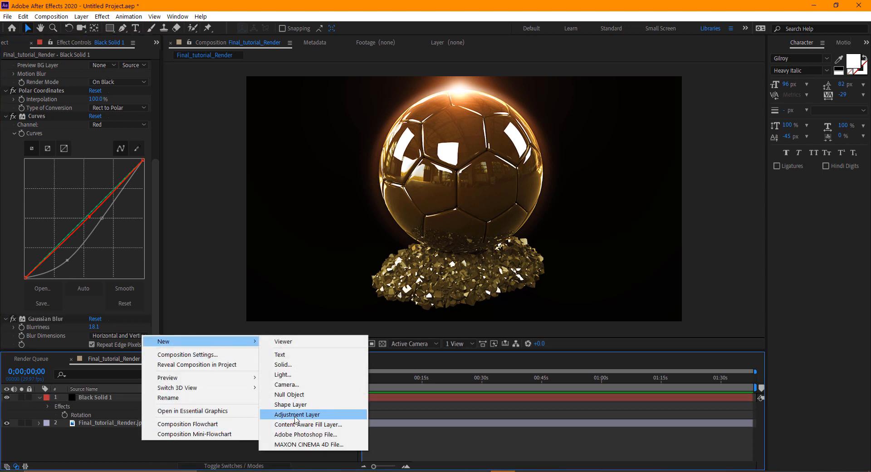
left_click(297, 415)
Step: Apply Glow to the adjustment layer with a radius of 327 and an intensity of 0.6
left_click(102, 16)
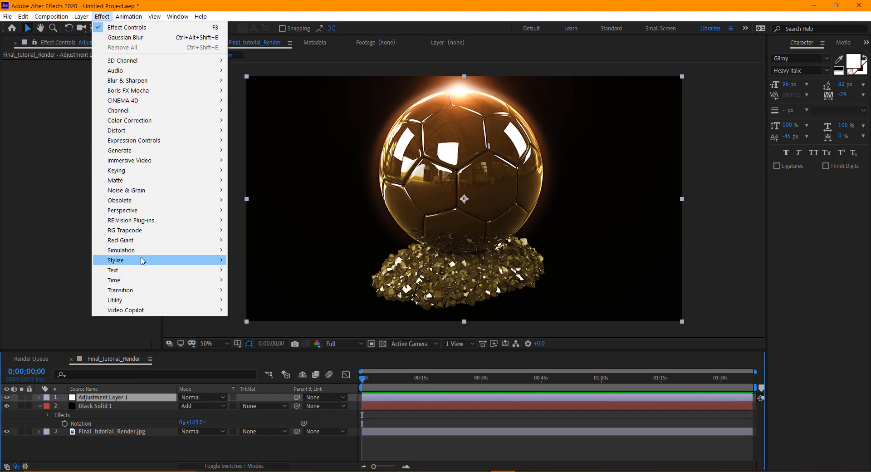
mouse_move(143, 260)
left_click(247, 186)
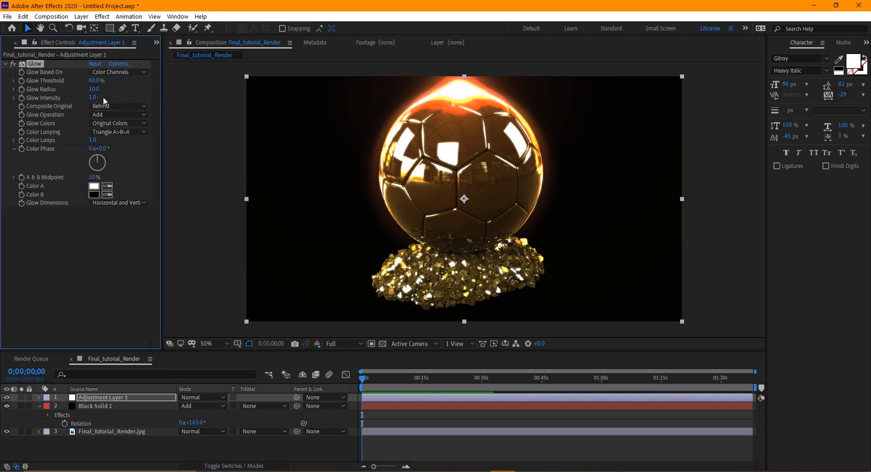
left_click_drag(93, 89, 258, 95)
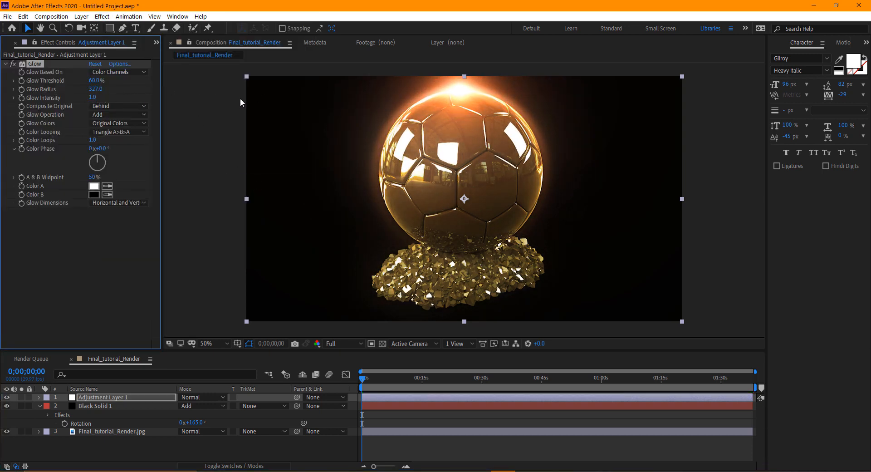
left_click(92, 98)
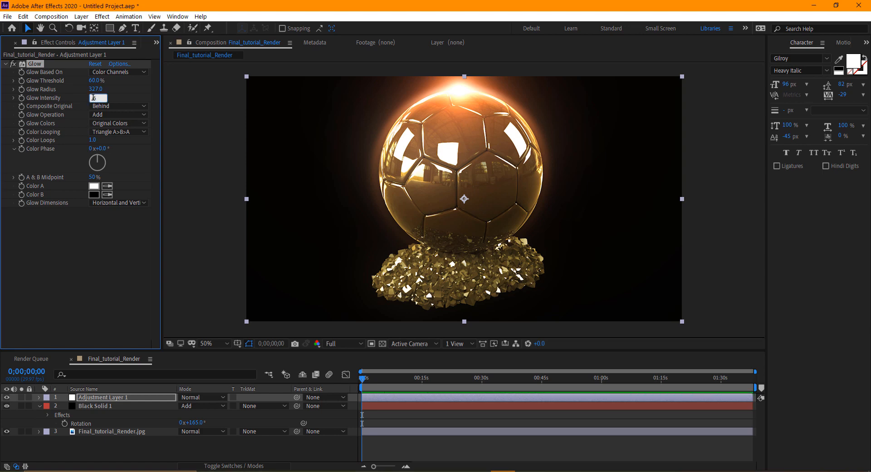
type("0.6")
key("Return")
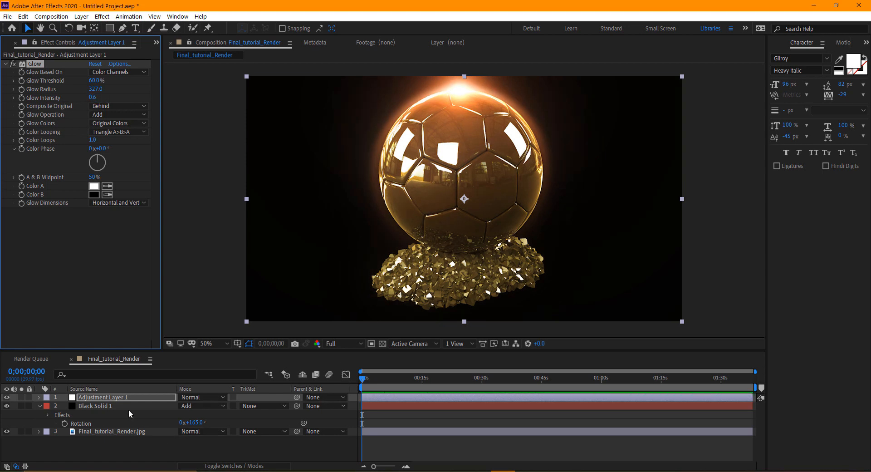
left_click(113, 405)
left_click(114, 398)
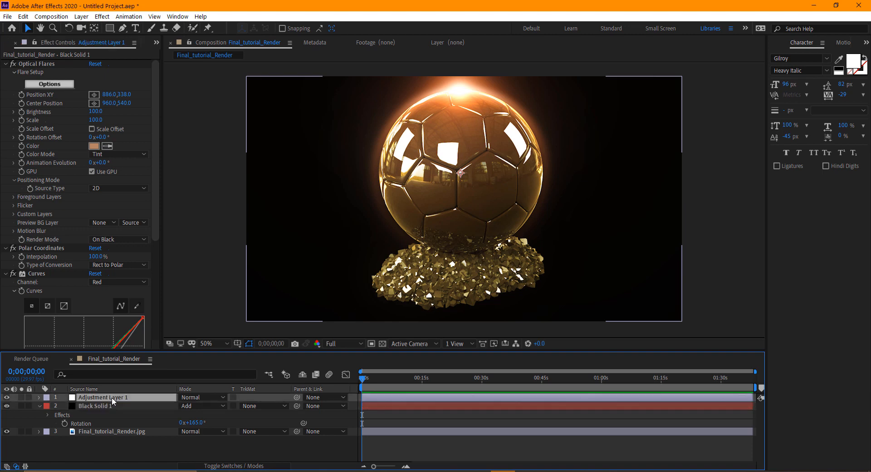
left_click(112, 406)
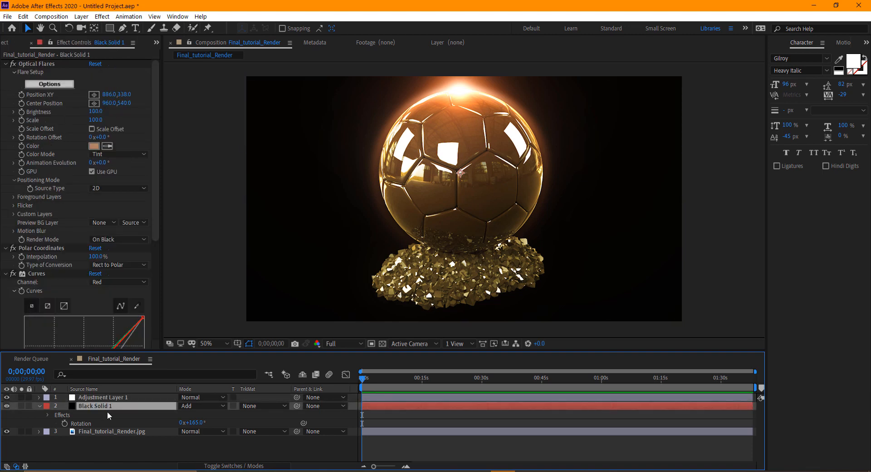
left_click(41, 274)
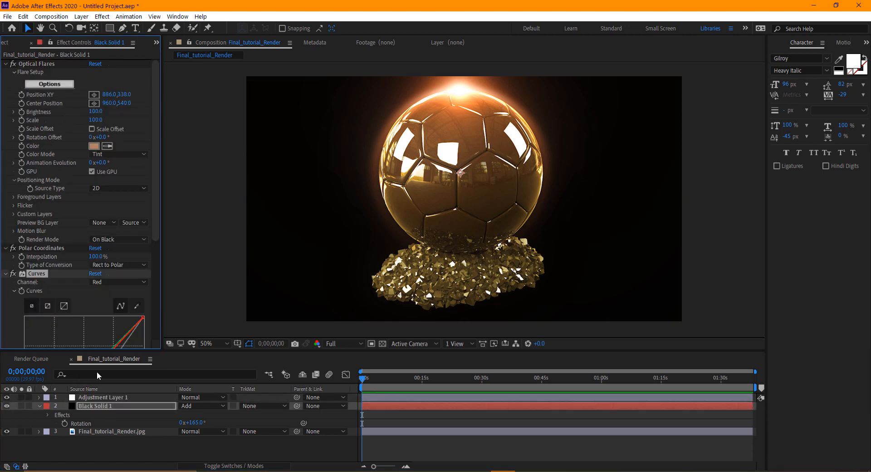
left_click(105, 397)
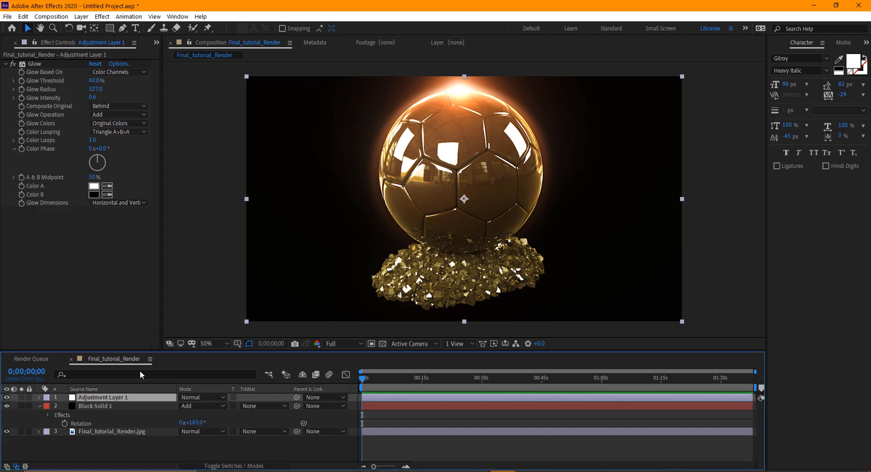
key("ctrl+b")
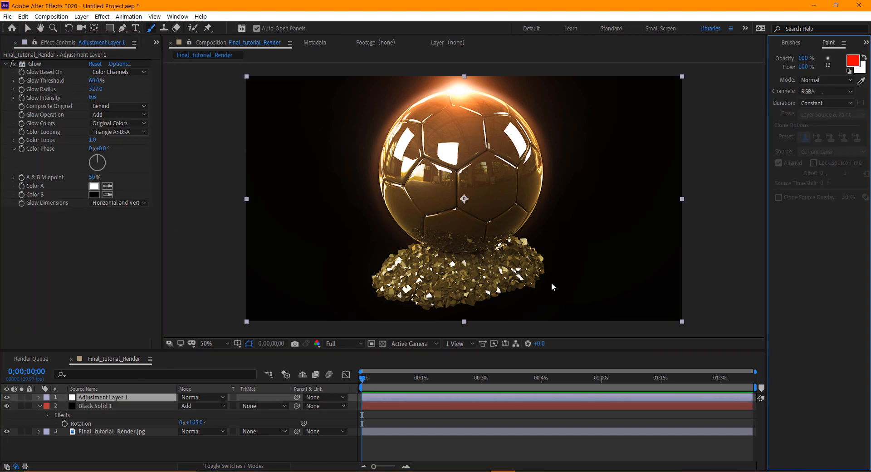
Step: Switch to Photos and browse the reference images to the FIFA Ballon d'Or 2011 logo
left_click(600, 470)
key("Right")
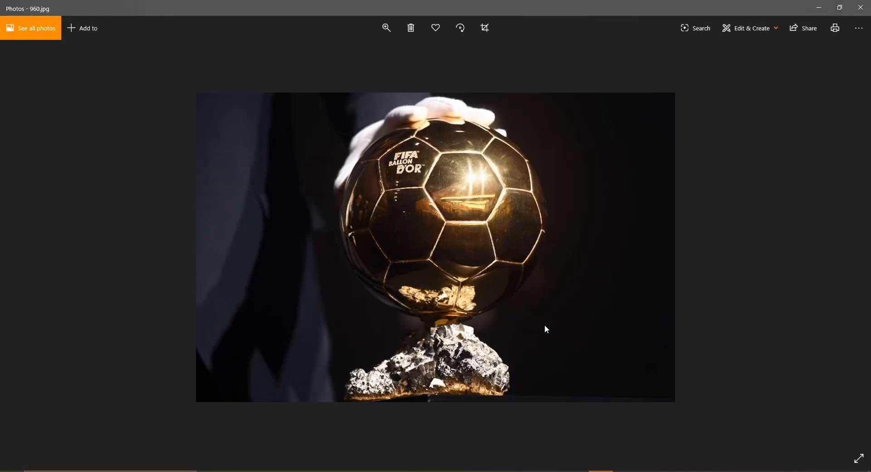
key("Right")
key("Right")
key("Left")
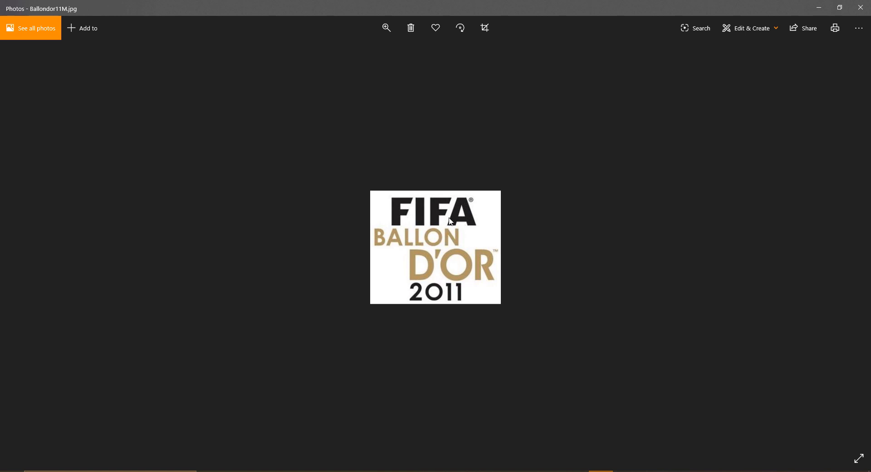
Step: Switch from the reference images to YouTube in the browser and look through the uploaded videos on the FX Maniac channel
key("Right")
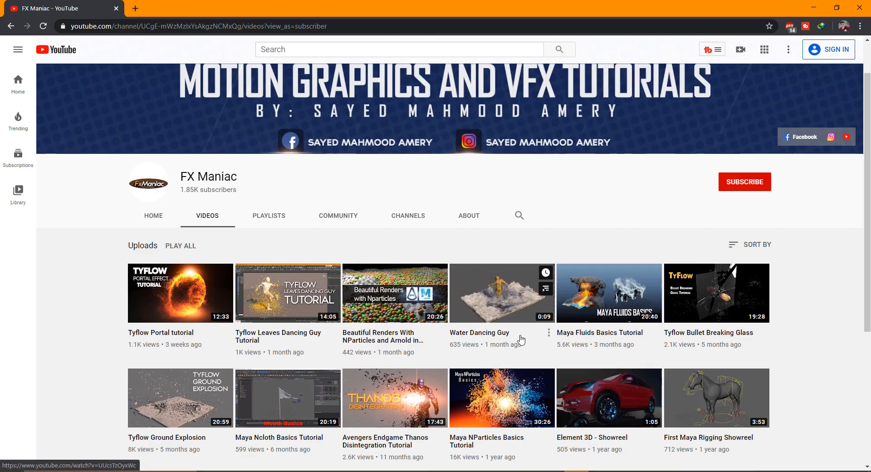
scroll(271, 258, "down", 2)
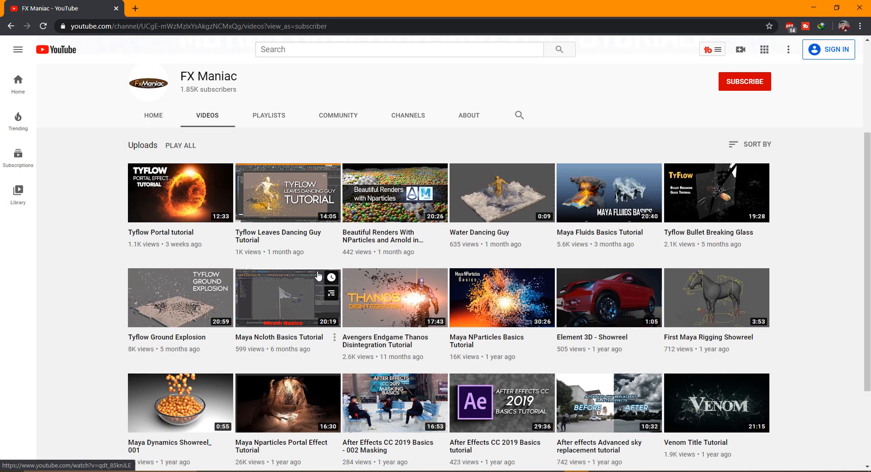
scroll(319, 275, "down", 2)
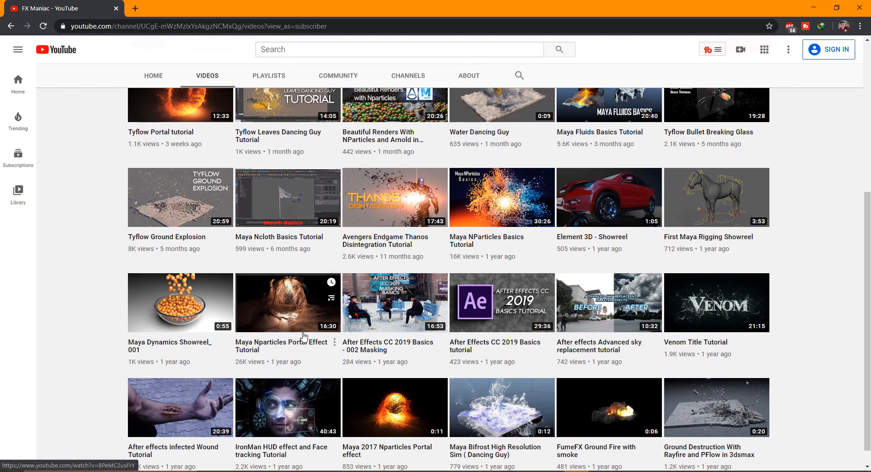
scroll(310, 320, "up", 4)
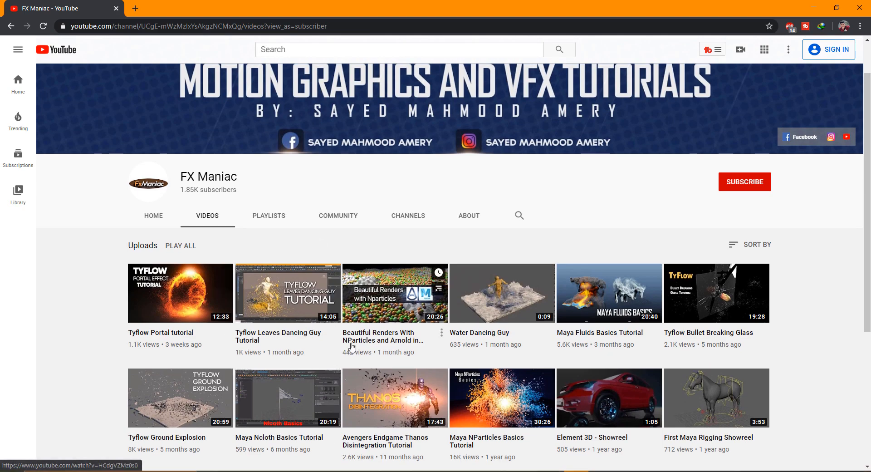
scroll(412, 314, "down", 1)
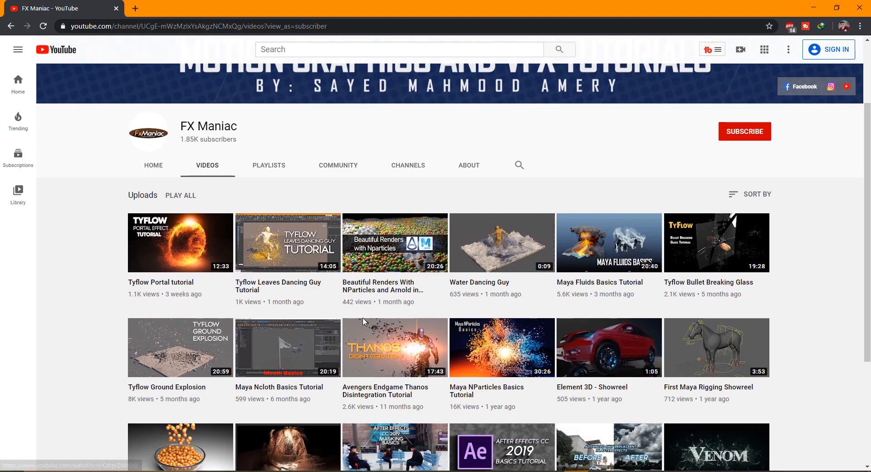
scroll(401, 301, "down", 1)
scroll(401, 301, "down", 3)
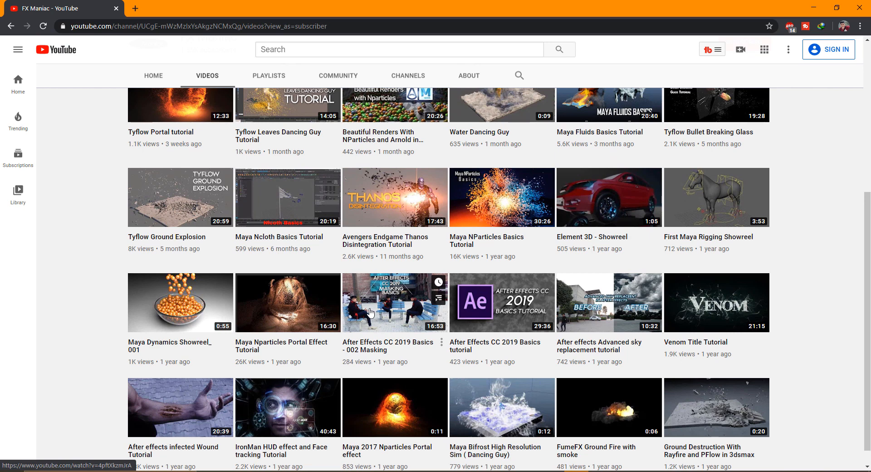
scroll(413, 309, "up", 4)
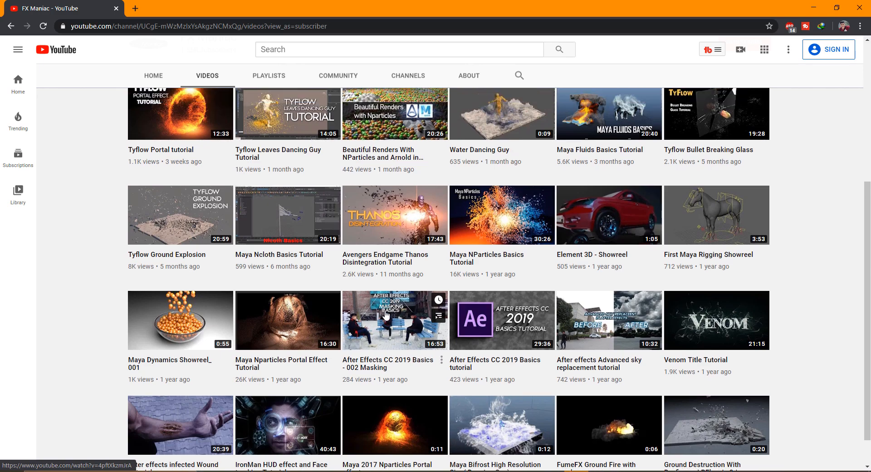
scroll(449, 268, "down", 3)
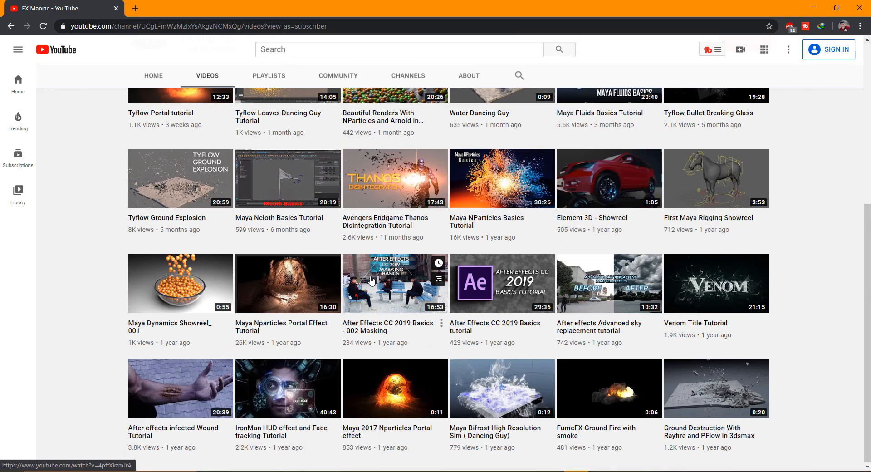
scroll(449, 268, "up", 5)
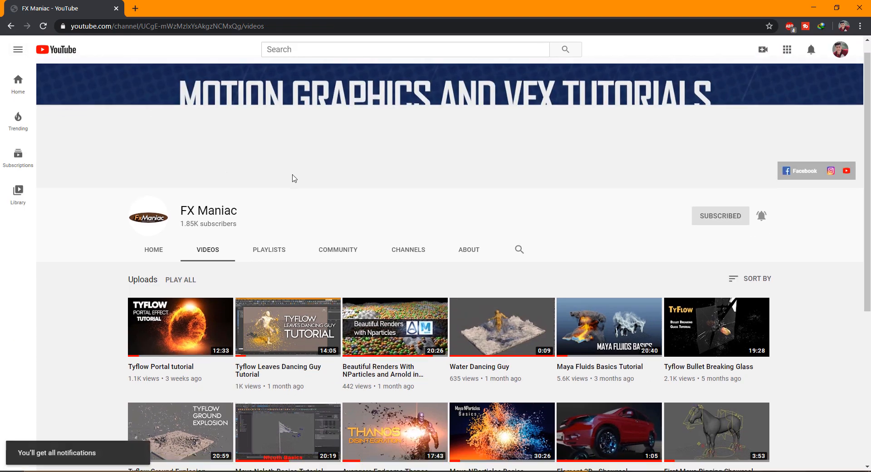
scroll(294, 177, "down", 4)
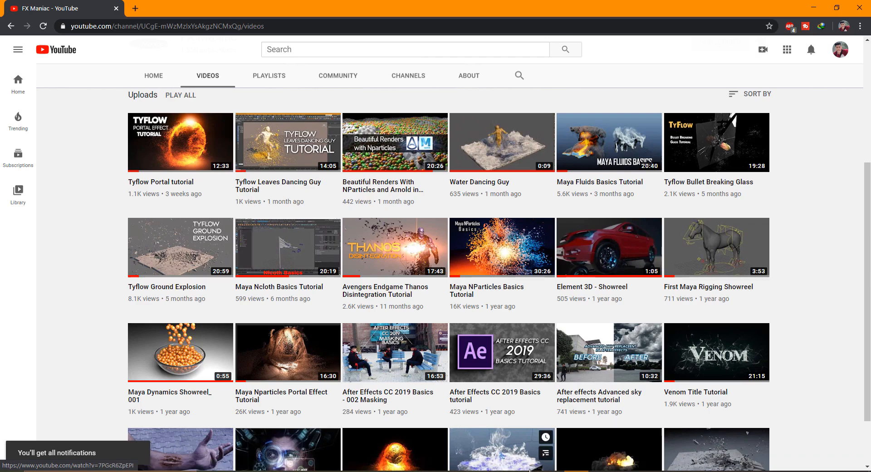